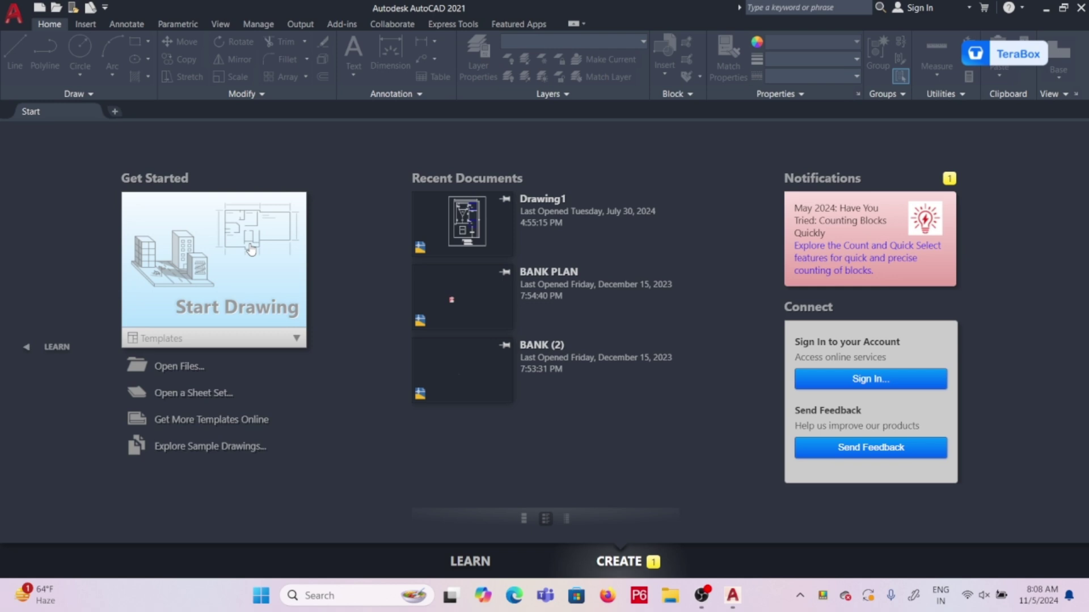
Step: Create a new blank drawing, Drawing1.dwg, from the Start Drawing tile
left_click(251, 250)
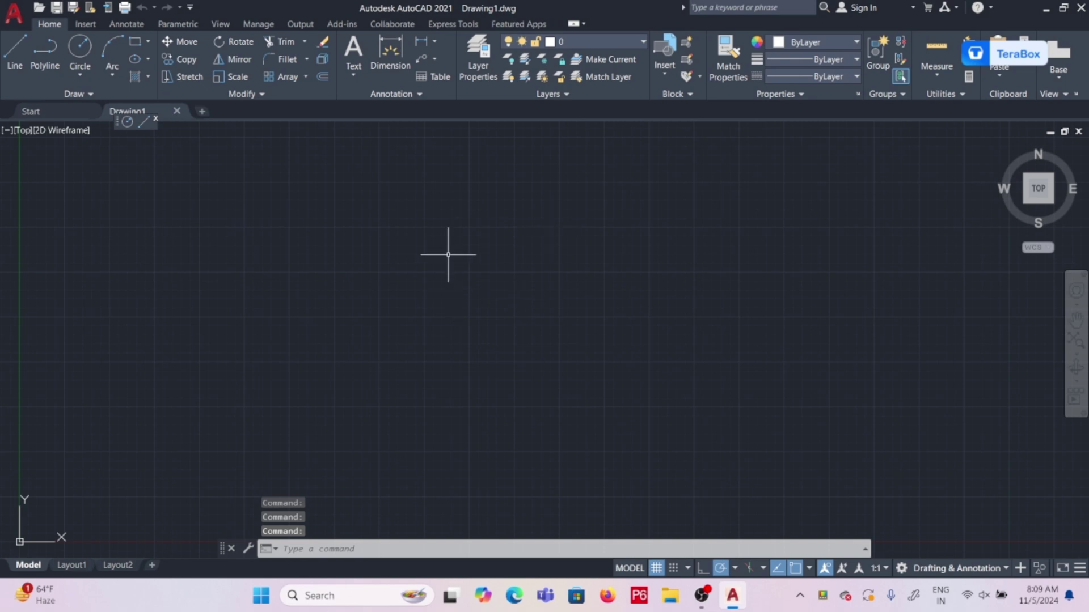
key("Escape")
key("Escape")
key("Escape")
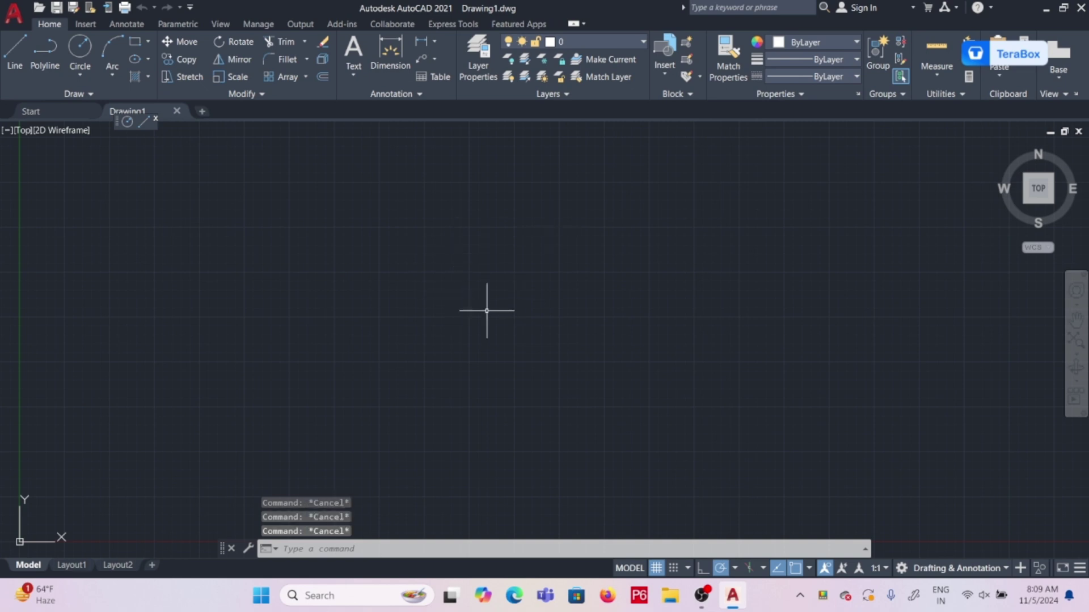
left_click_drag(561, 235, 671, 189)
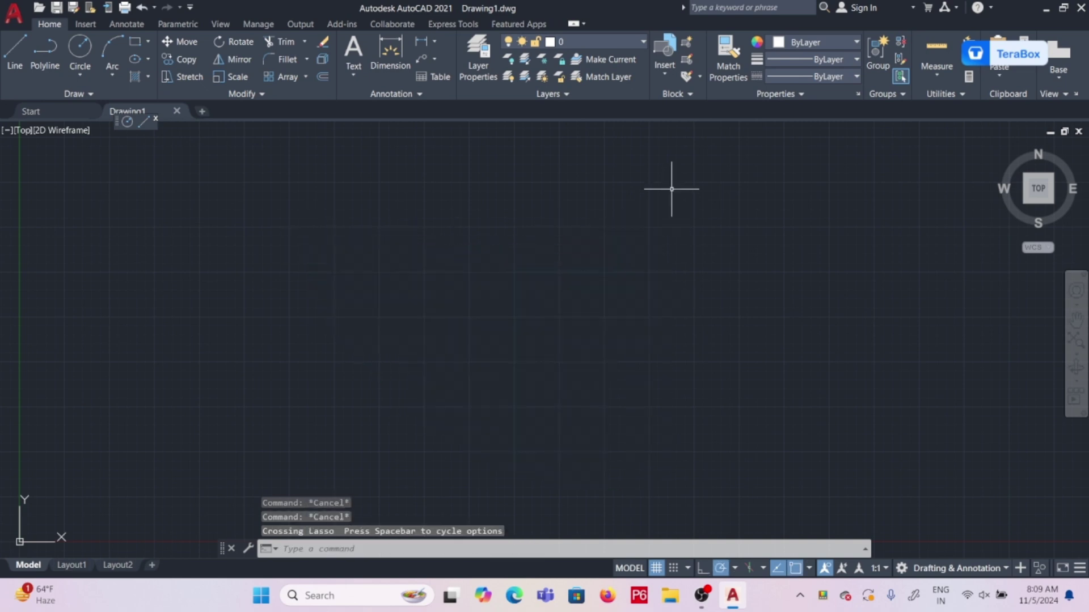
key("Escape")
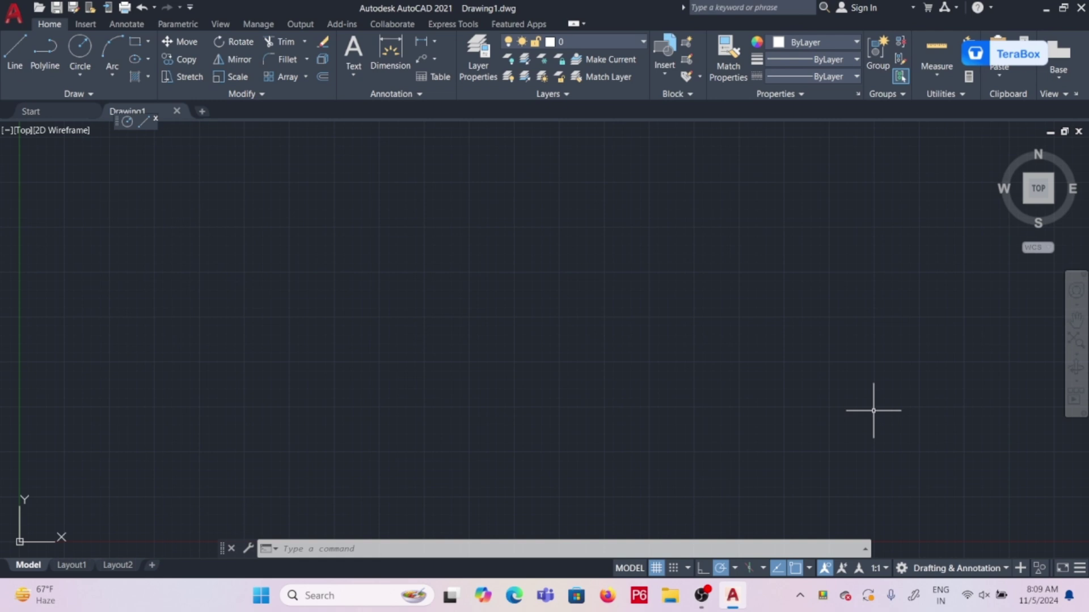
key("Escape")
key("Escape")
key("Escape")
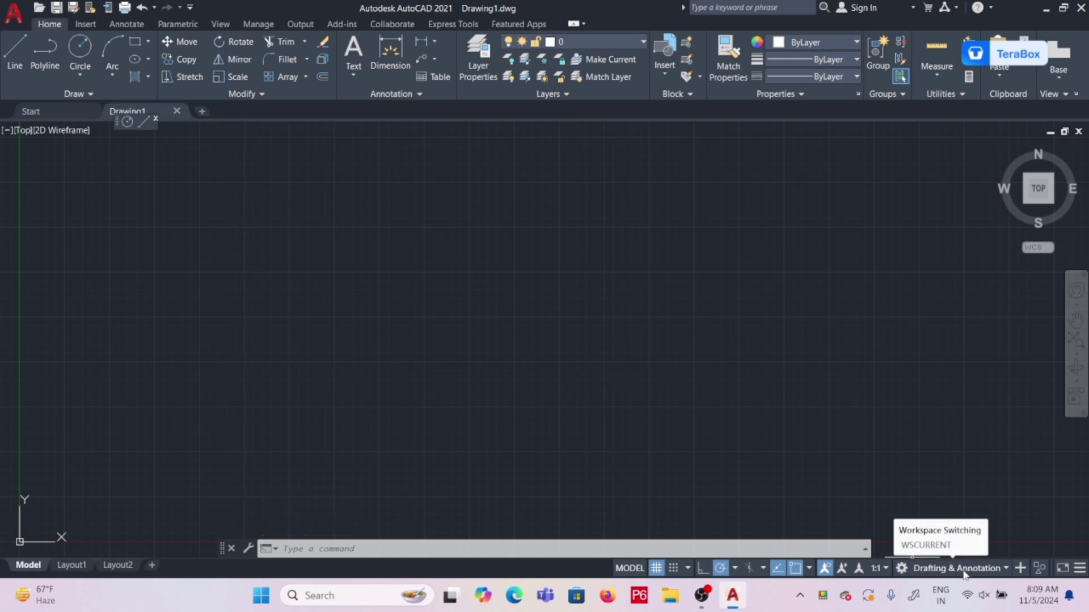
left_click(1007, 569)
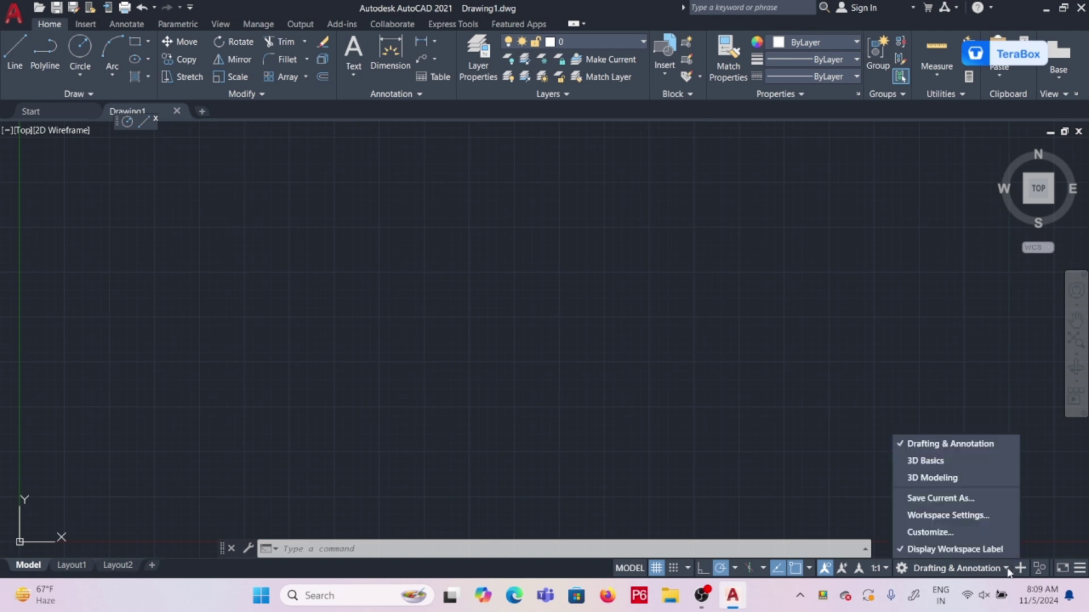
left_click(923, 462)
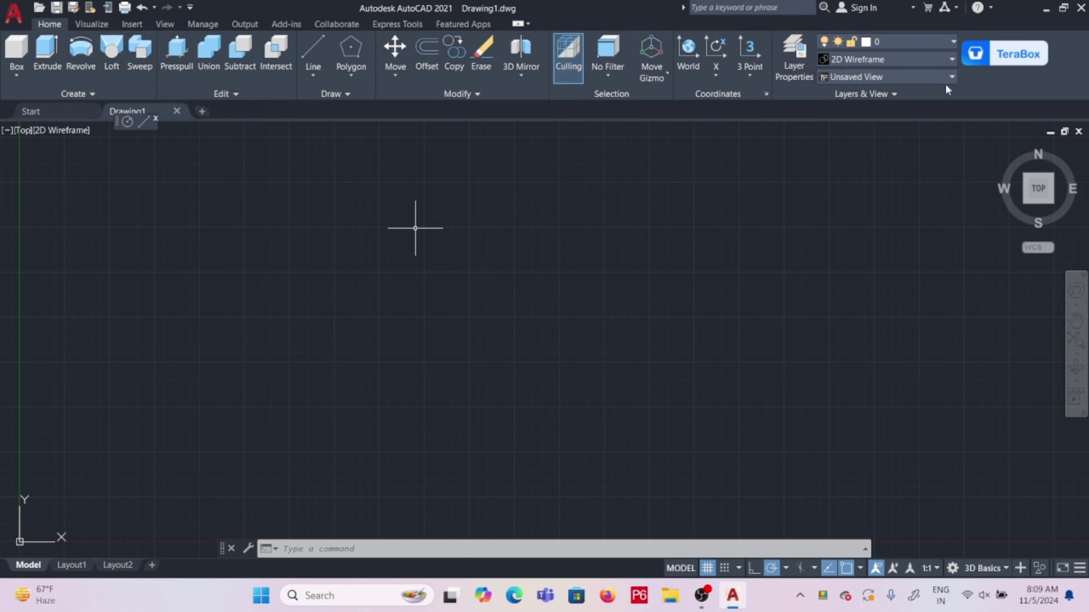
left_click(1006, 569)
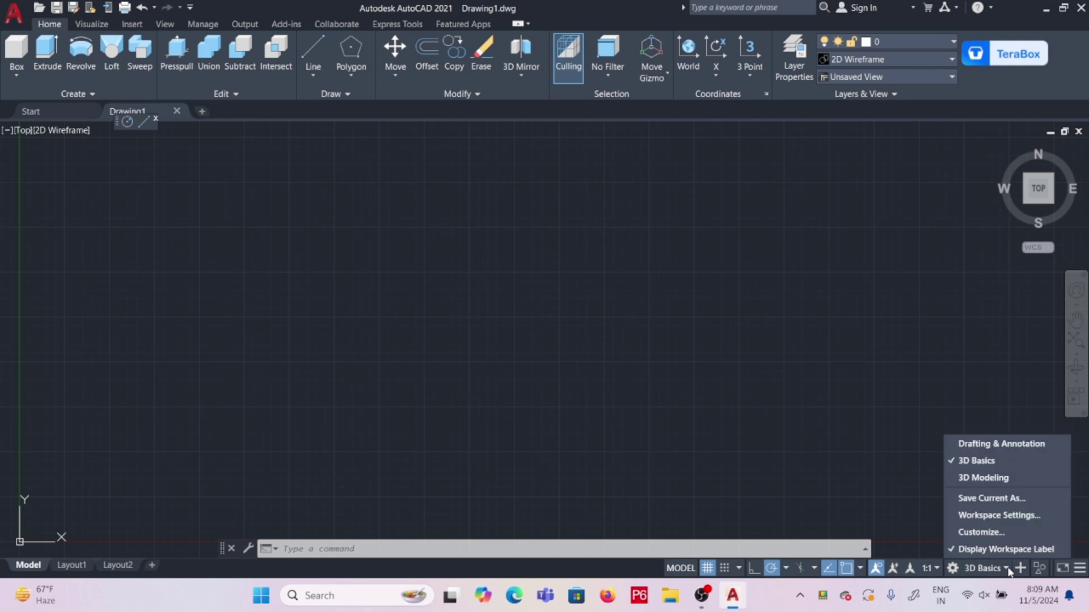
left_click(982, 479)
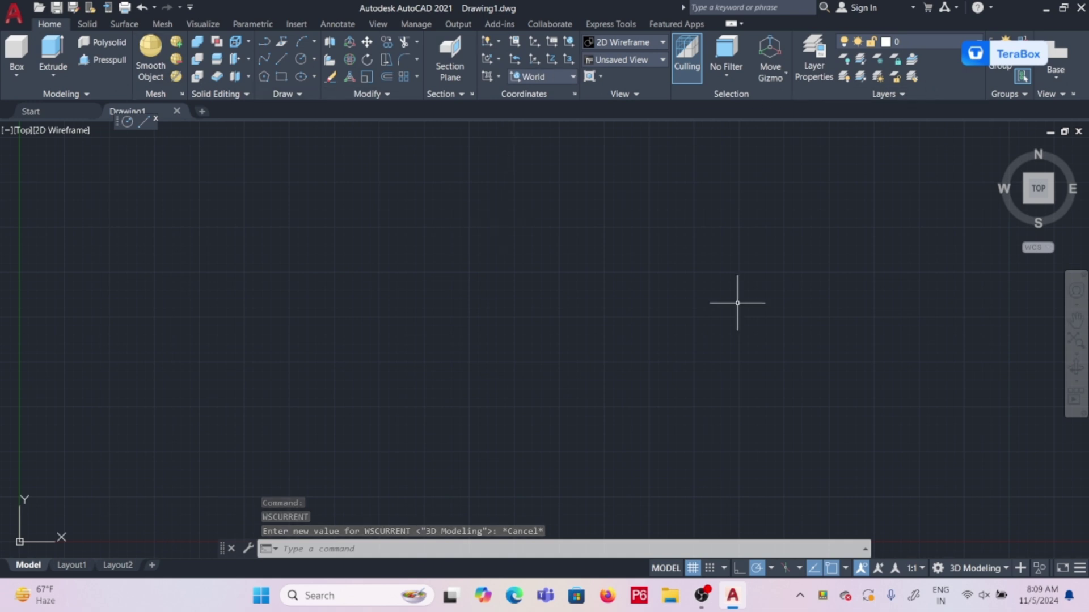
left_click(975, 568)
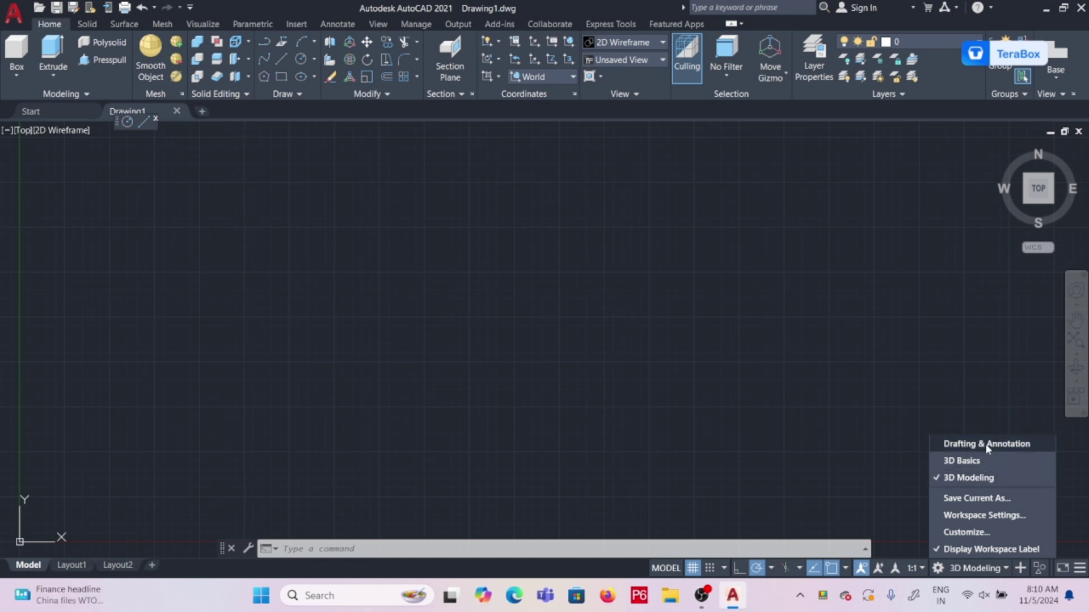
left_click(985, 443)
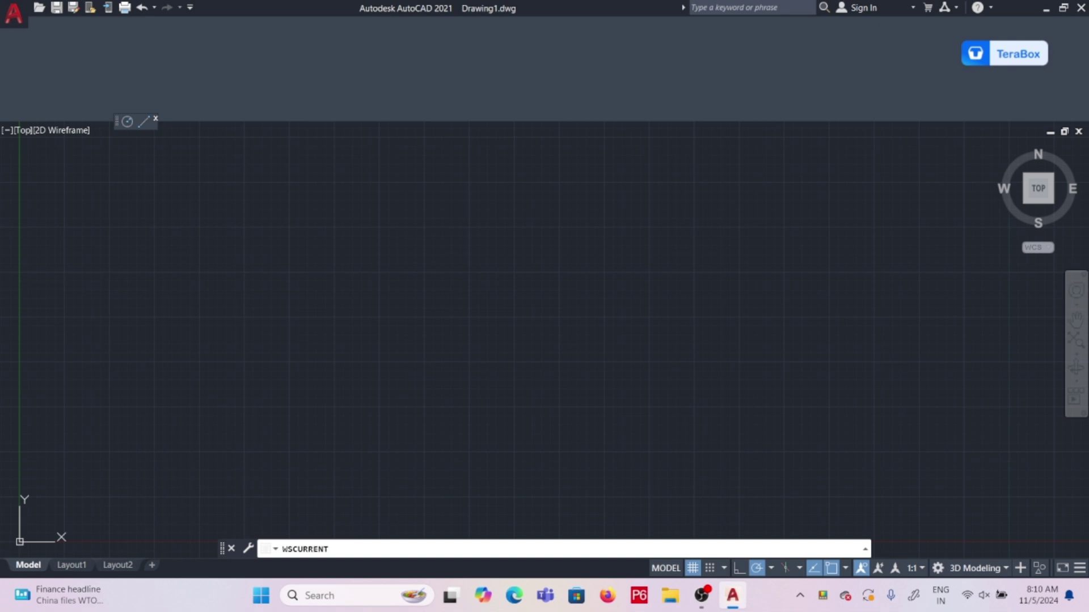
Step: Cancel pending commands, close the floating mini toolbar, and bring up the ribbon's tab visibility list
key("Escape")
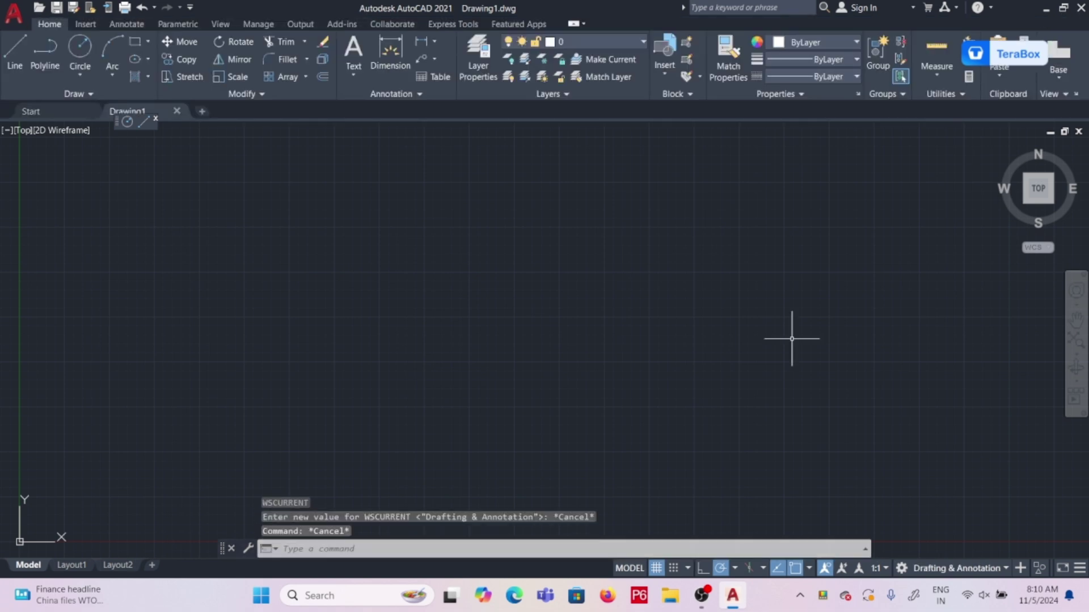
key("Escape")
key("Escape")
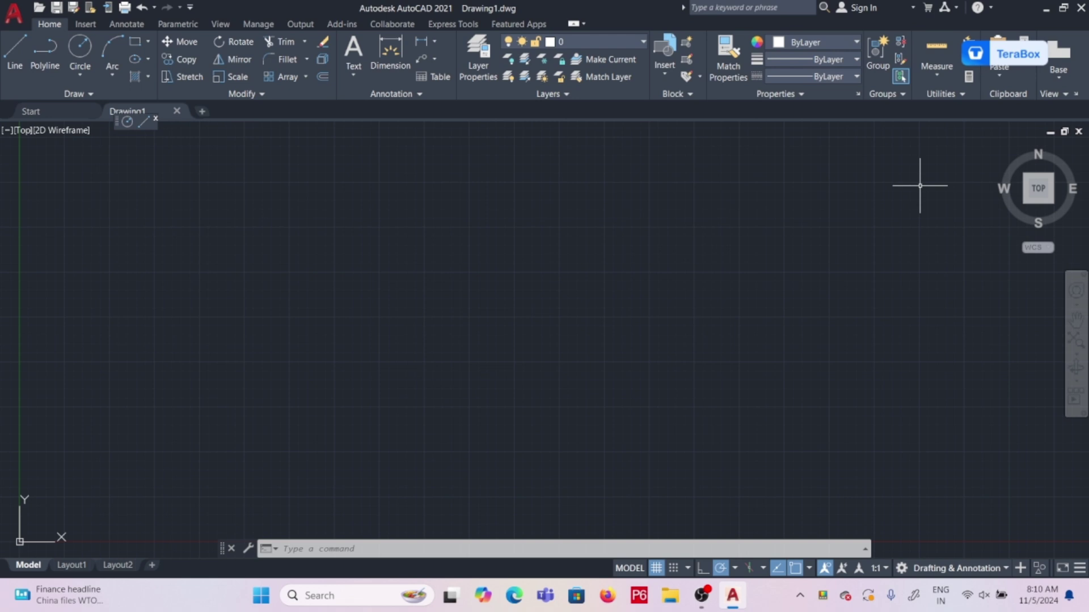
key("Escape")
key("Escape")
key("Escape")
key("Escape")
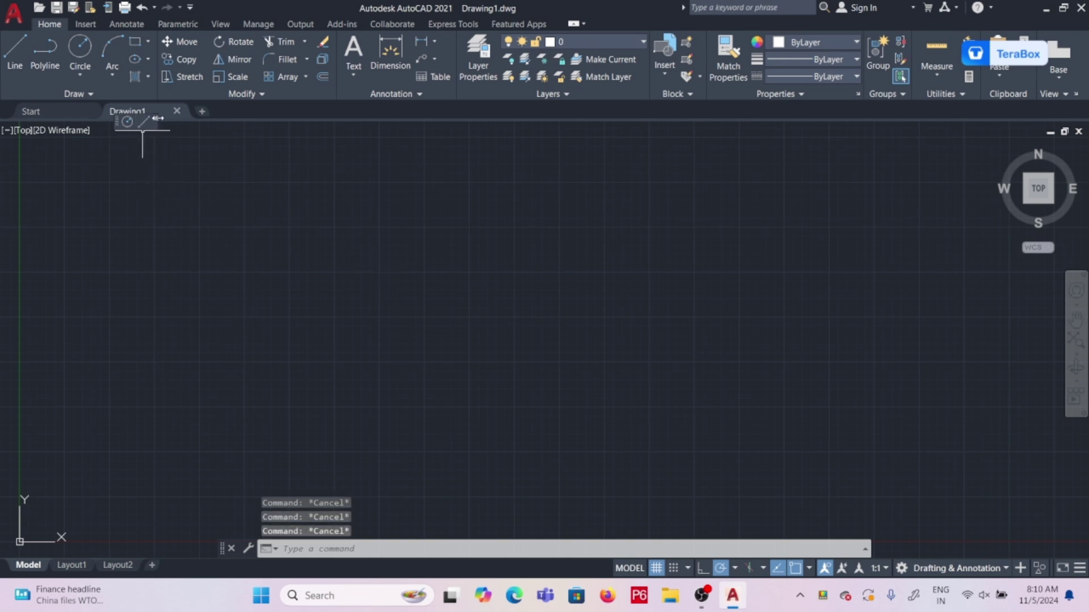
left_click(157, 120)
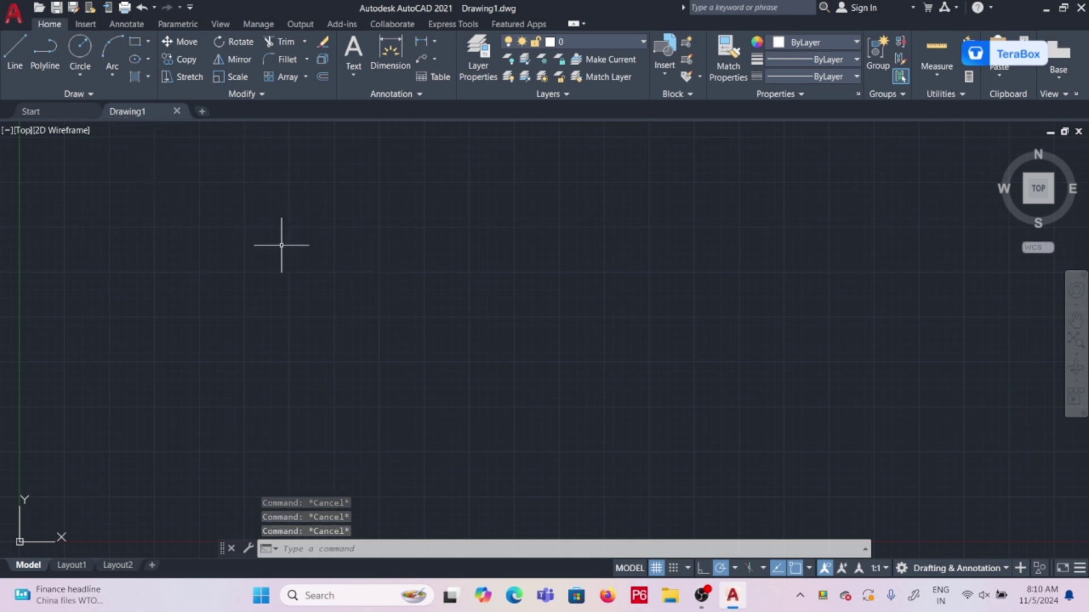
right_click(997, 91)
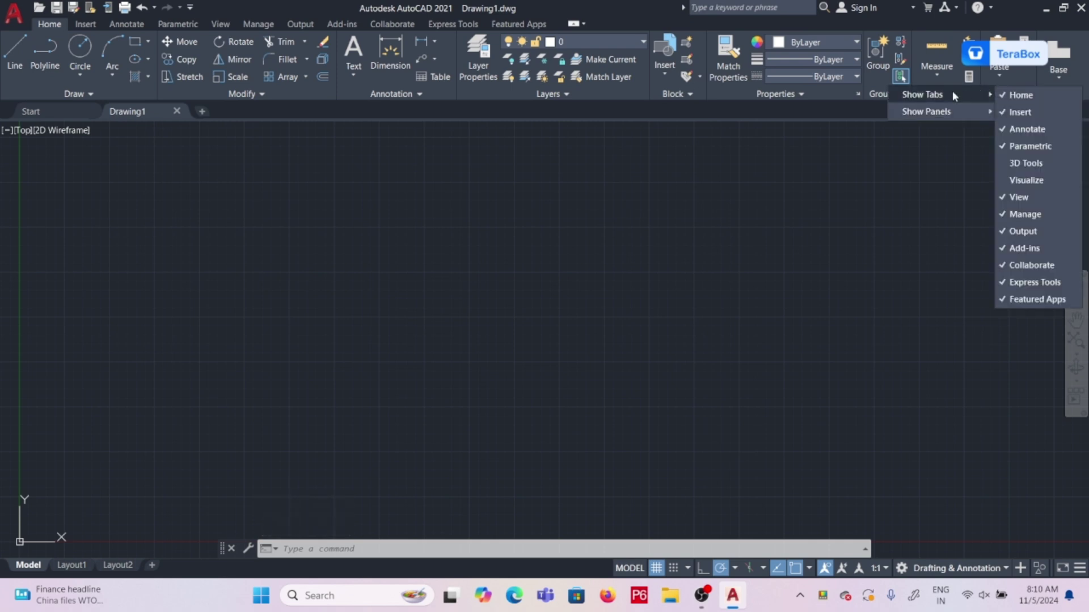
Step: Look at the Featured Apps and Home tabs, then hide and re-show the Featured Apps tab
mouse_move(927, 94)
key("Escape")
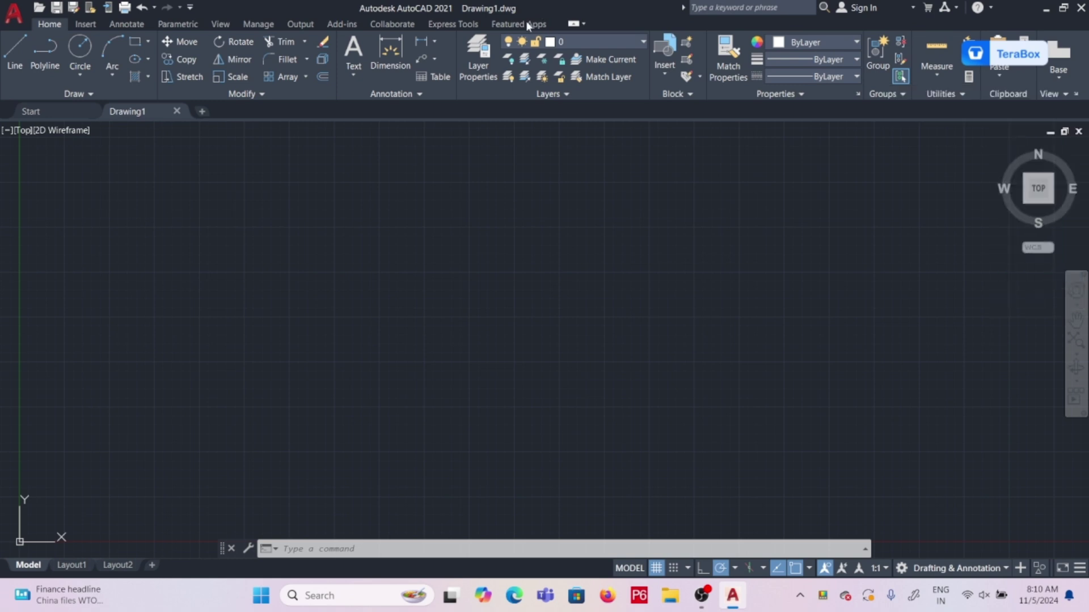
left_click(526, 23)
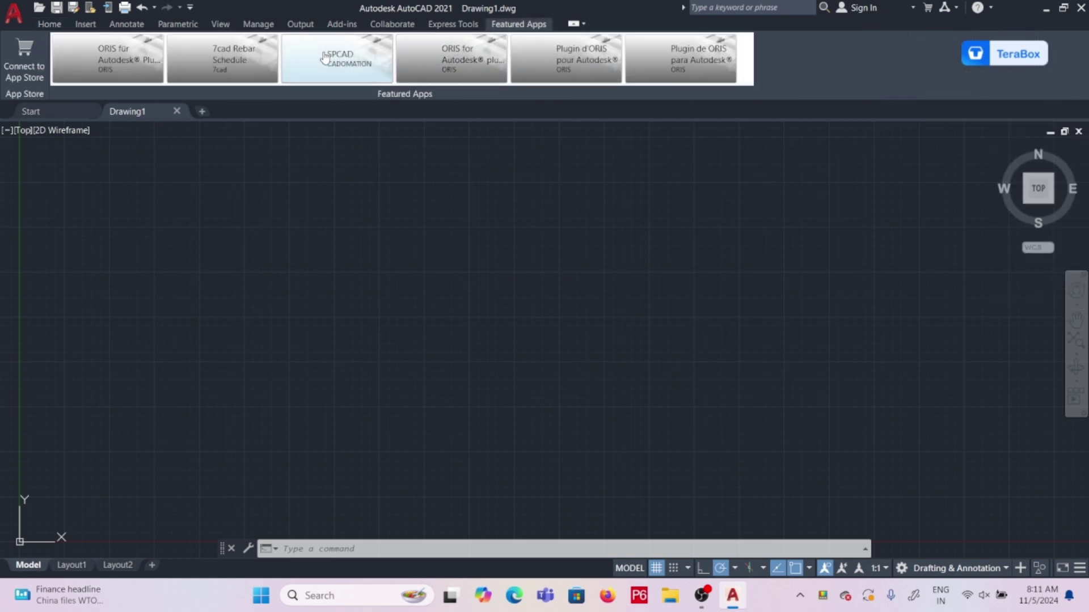
left_click(50, 24)
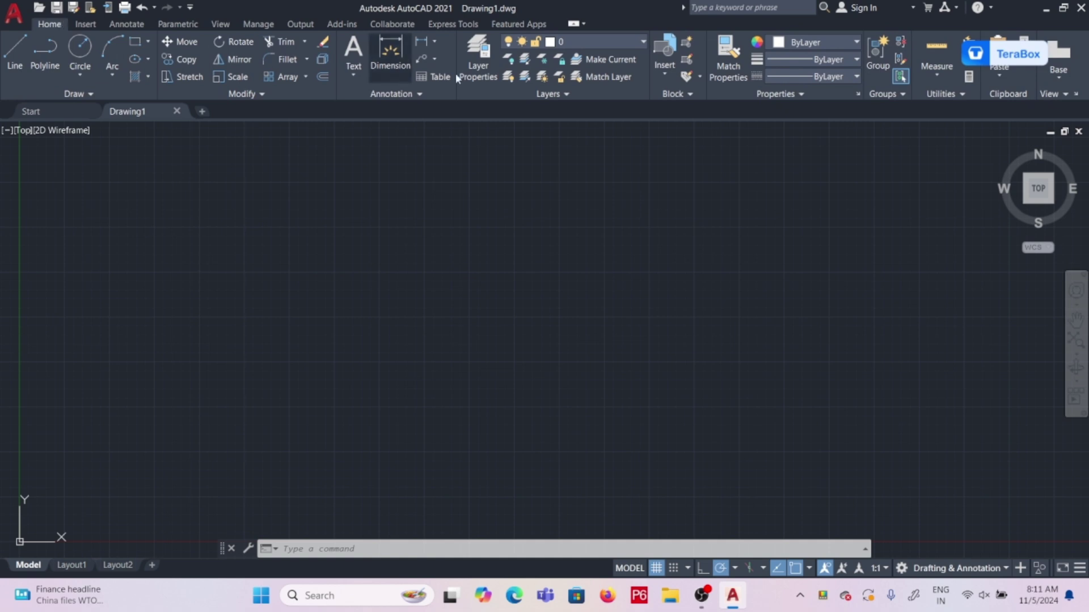
right_click(979, 87)
mouse_move(1016, 98)
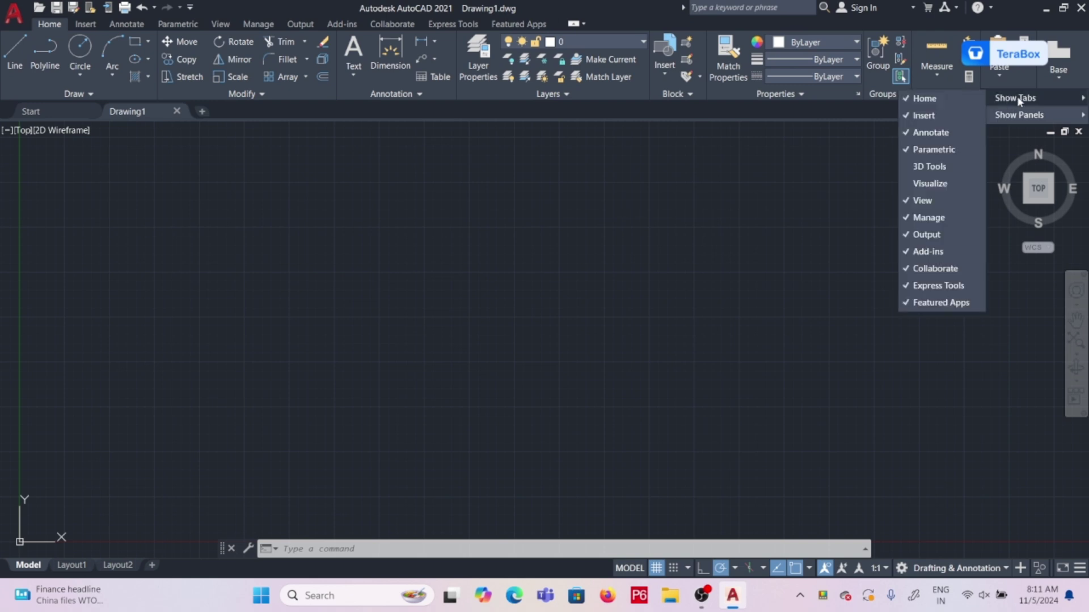
left_click(933, 304)
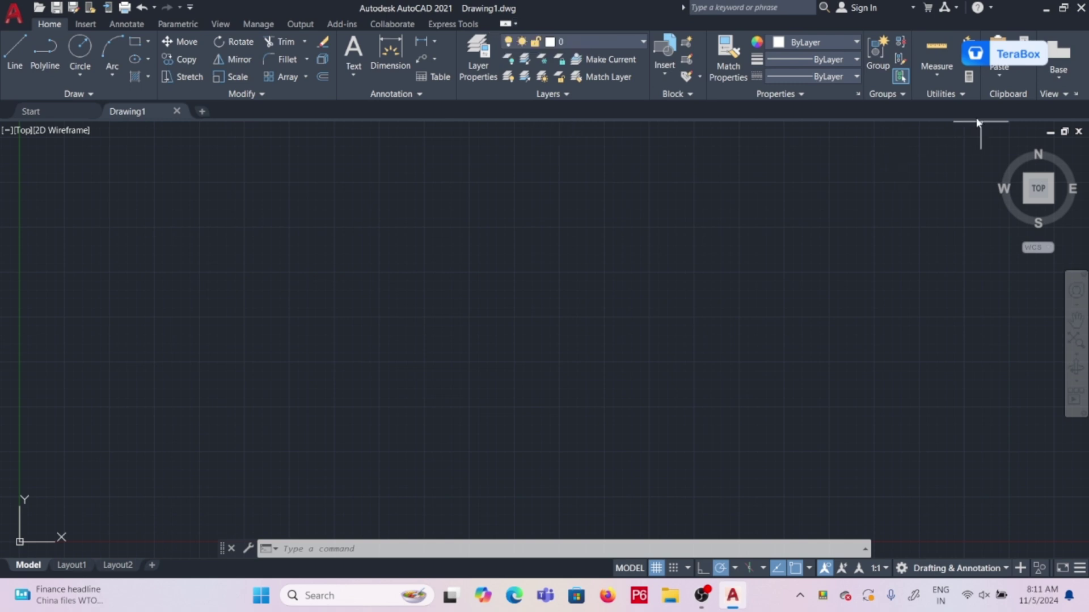
right_click(981, 82)
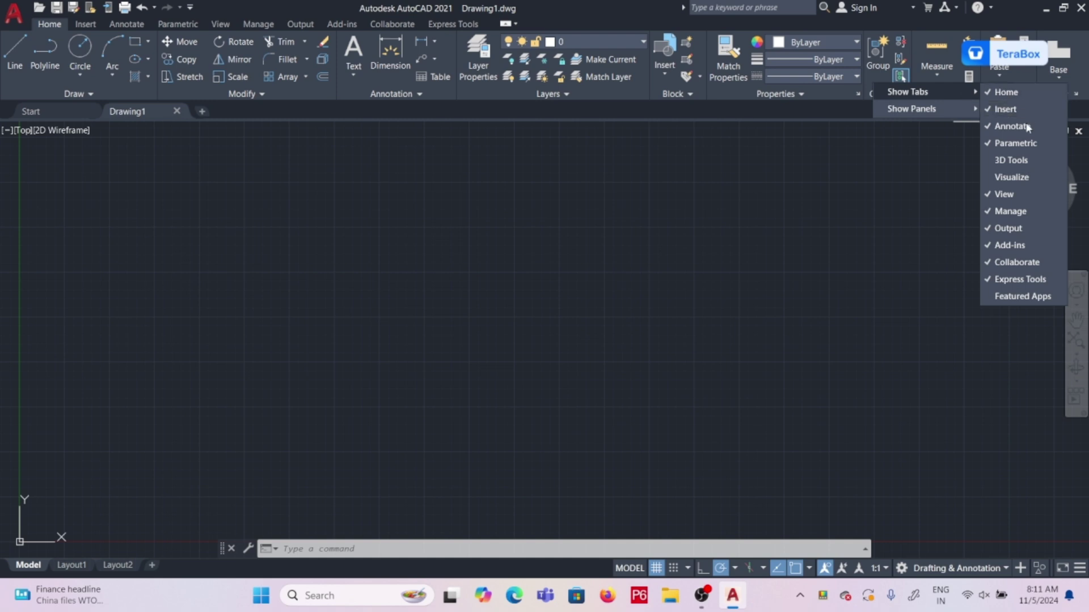
left_click(1010, 300)
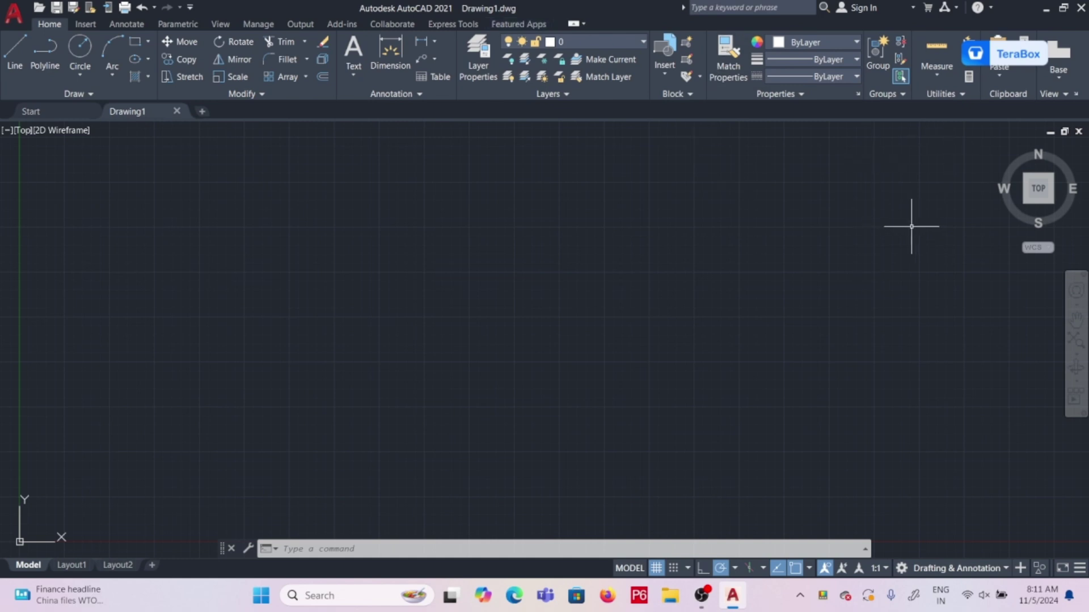
key("Escape")
key("Escape")
key("Escape")
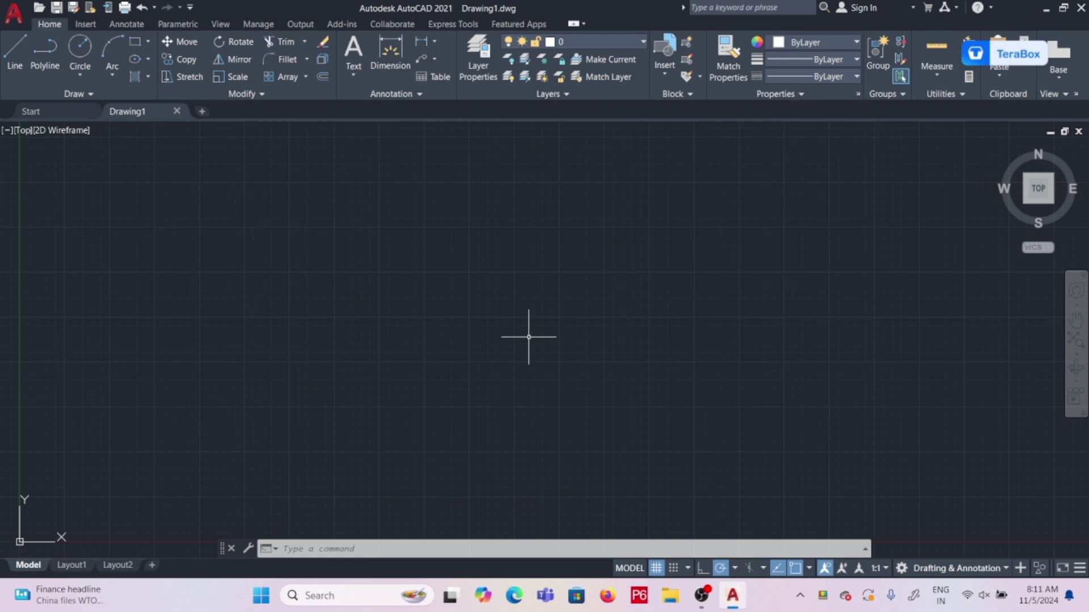
Step: Open the customization settings from the workspace switcher and close them unchanged
left_click(985, 569)
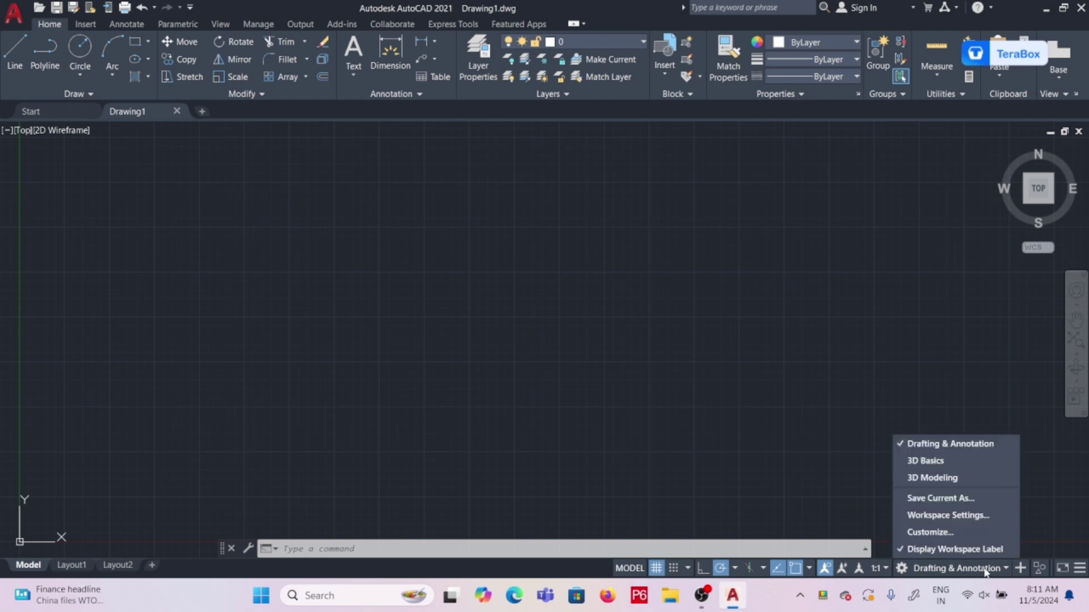
left_click(922, 534)
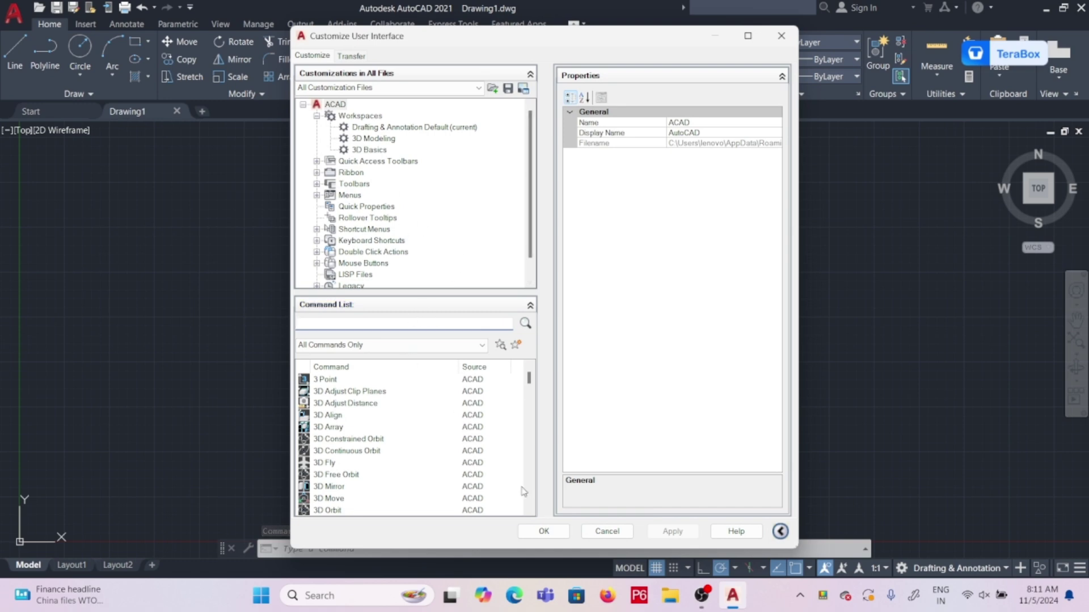
left_click(621, 534)
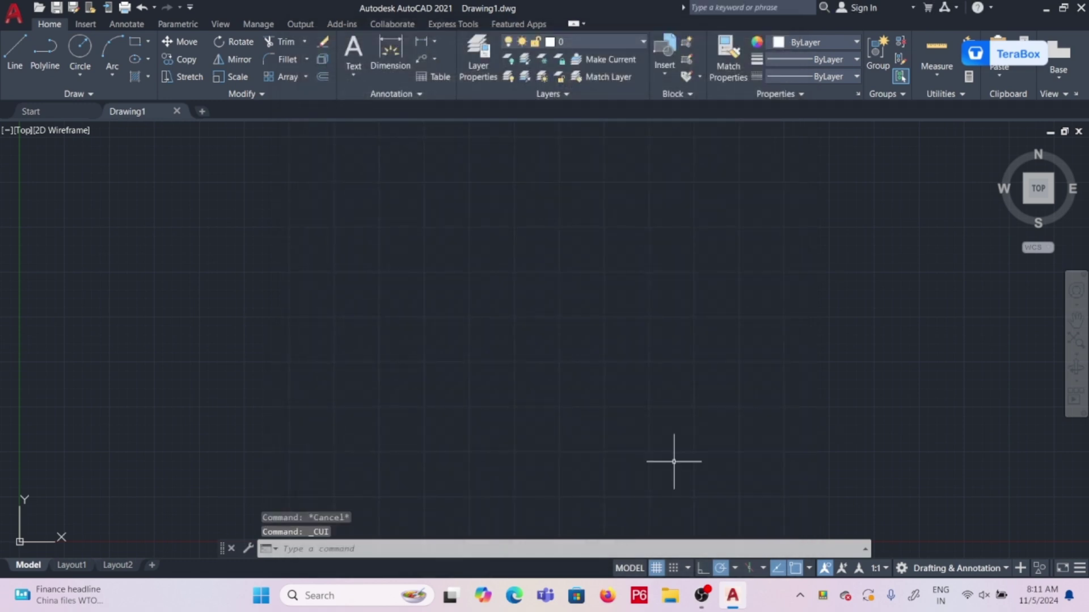
key("Escape")
key("Escape")
key("Escape")
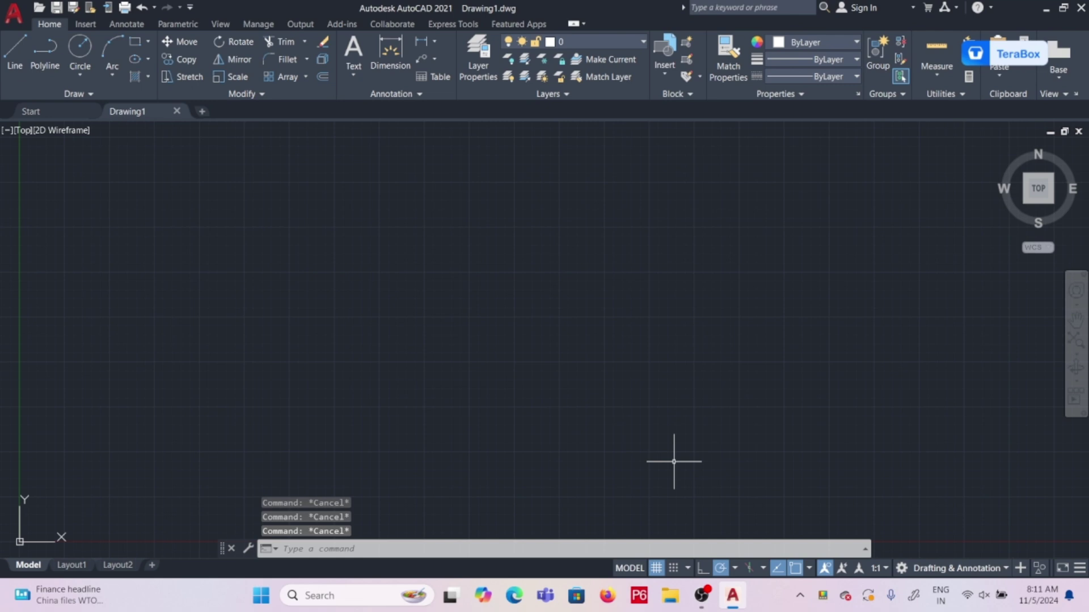
Step: Launch the Customize User Interface dialog with the CUI command
left_click(352, 549)
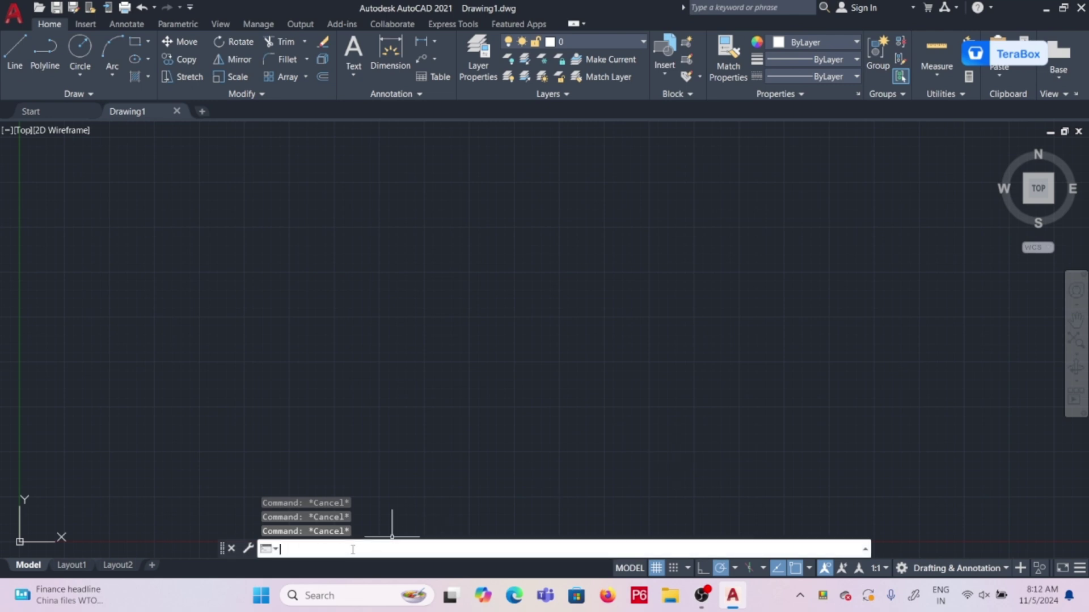
type("cui")
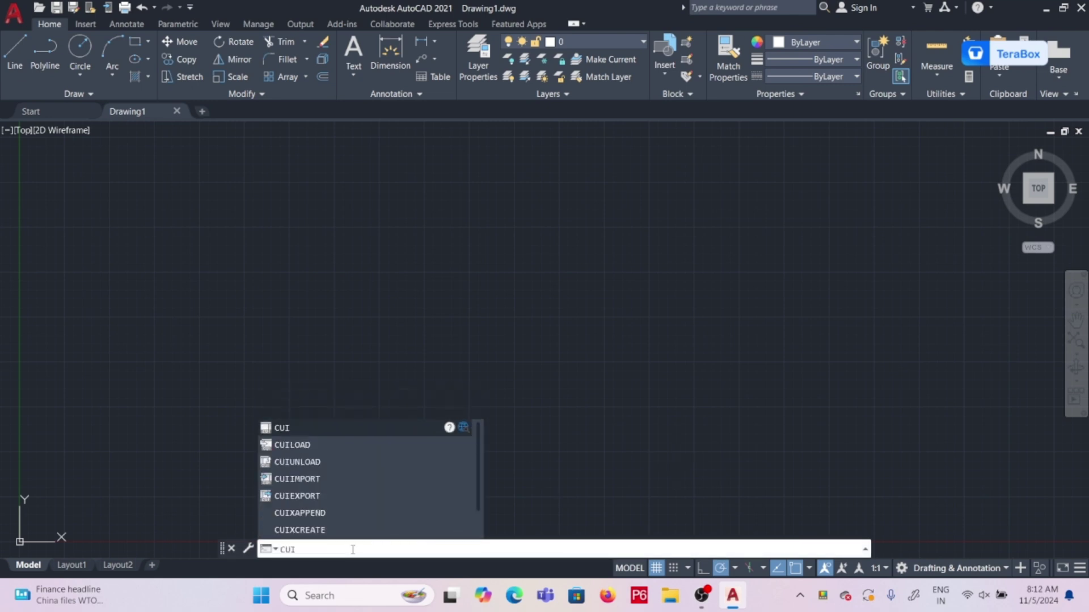
key("Return")
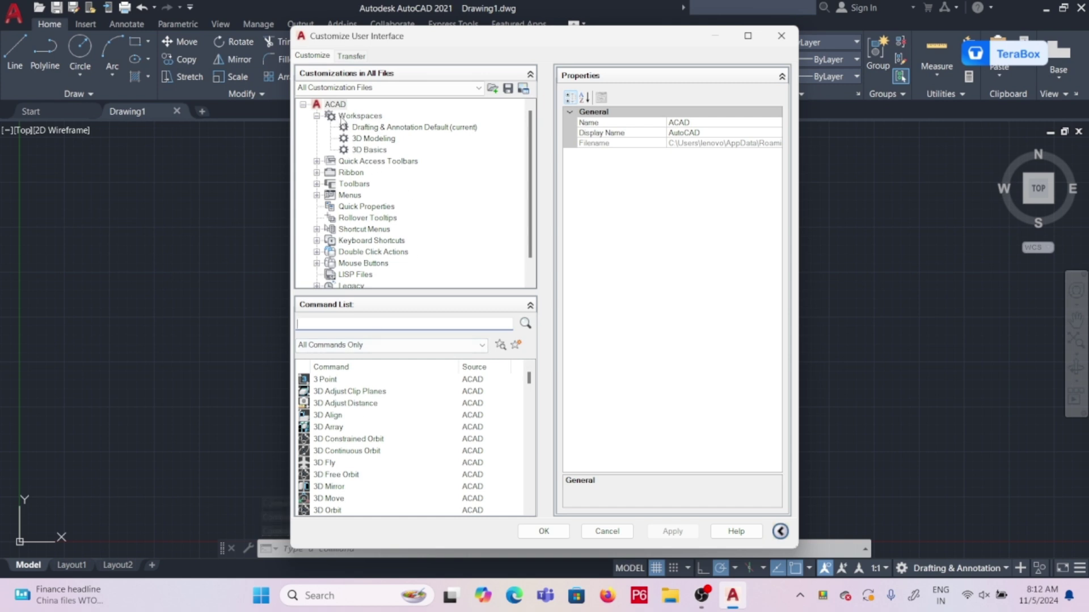
Step: Add a new workspace under Workspaces and rename Workspace1 to XYZ
left_click(350, 56)
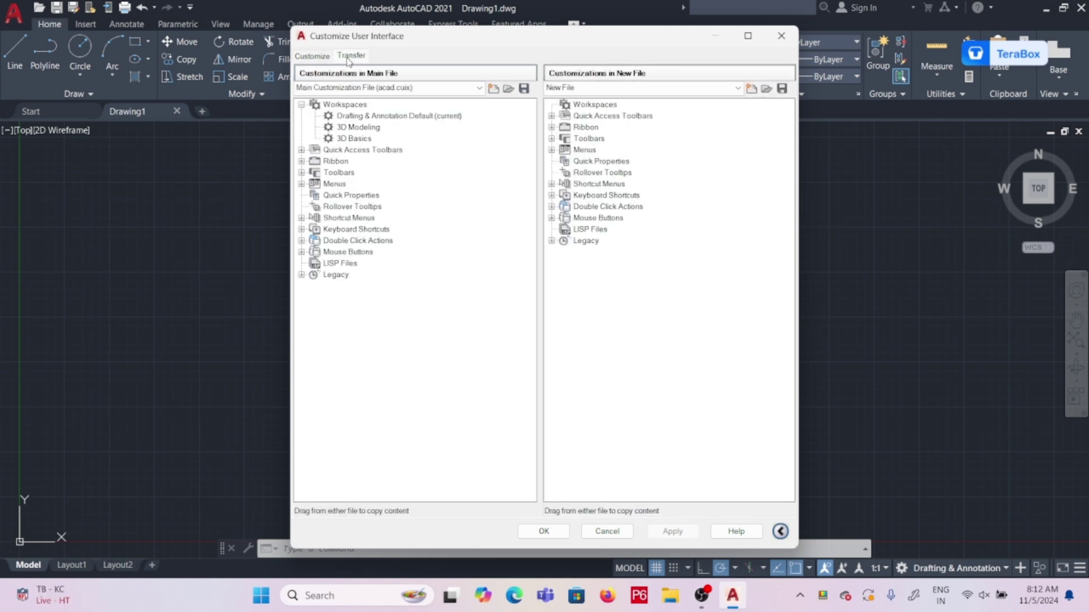
left_click(318, 57)
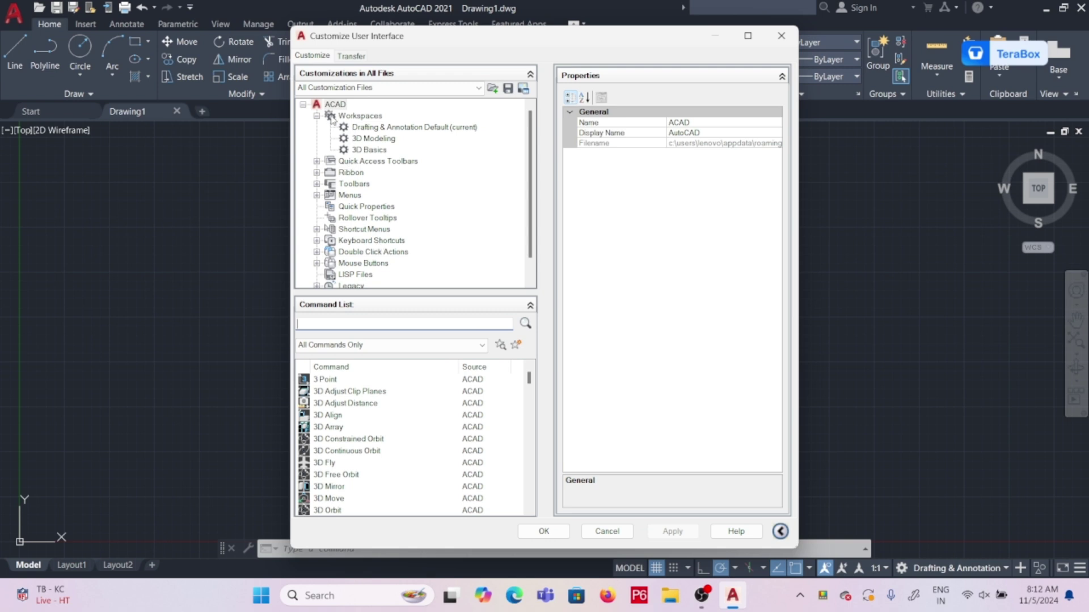
left_click(361, 116)
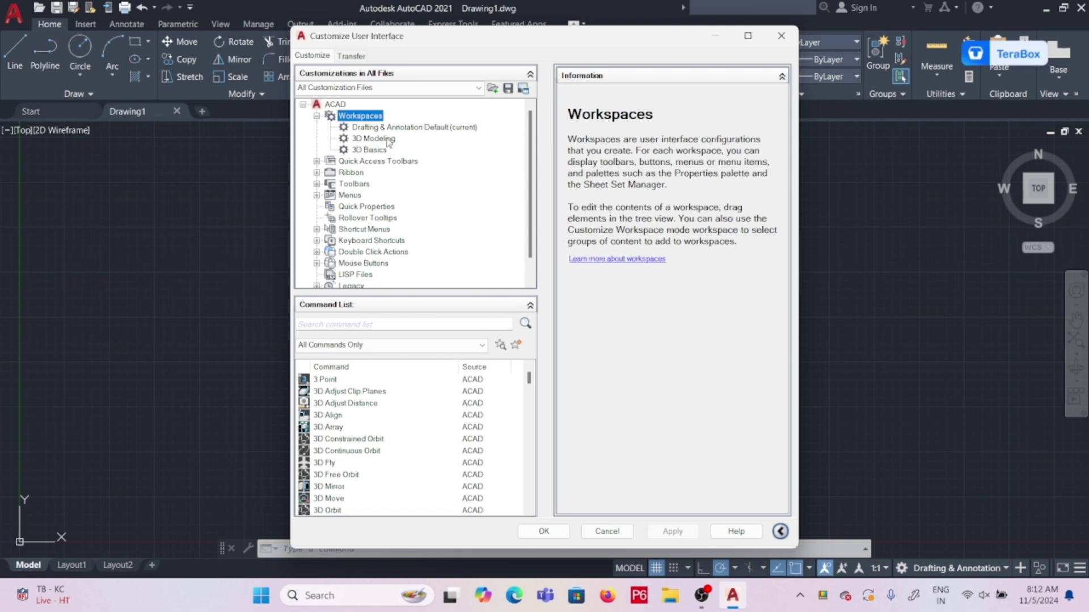
right_click(356, 118)
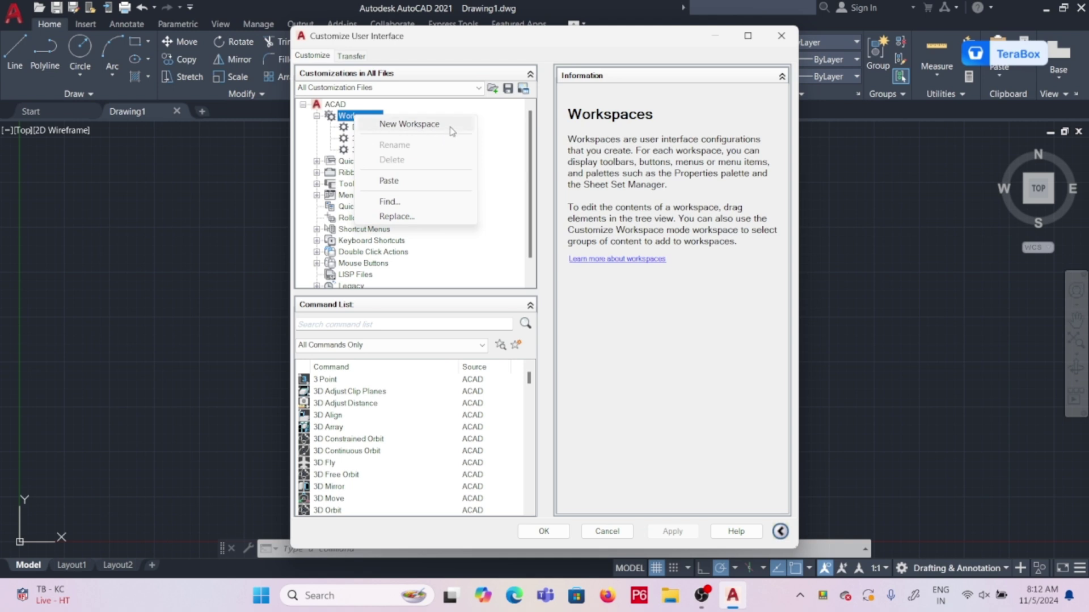
left_click(413, 125)
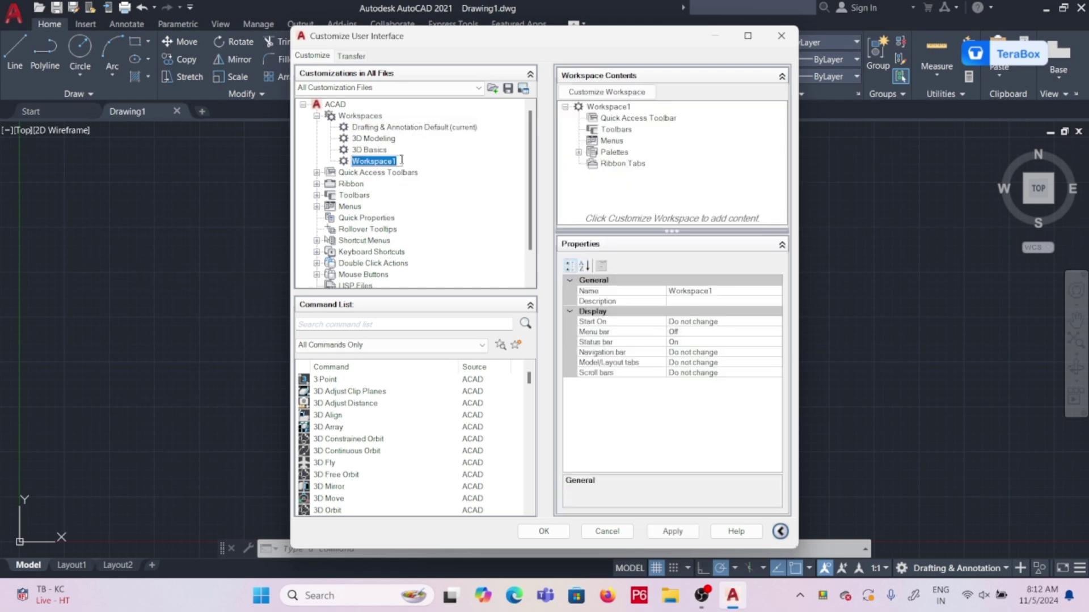
key("Return")
left_click(393, 163)
key("BackSpace")
type("XYZ")
key("Return")
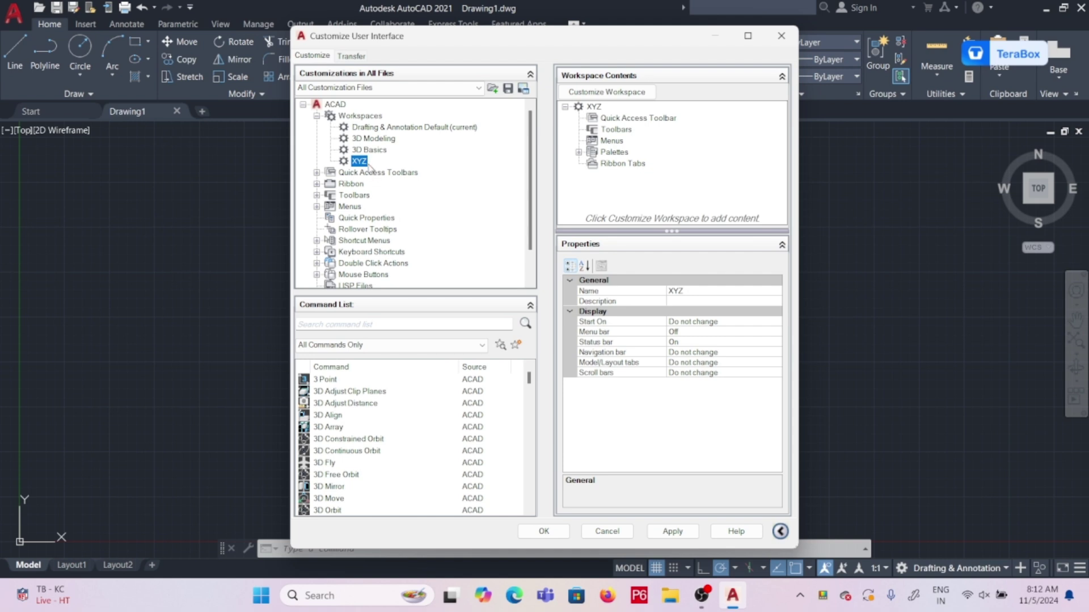
Step: Create a new ribbon tab under Ribbon > Tabs and name it HOME1
left_click(316, 183)
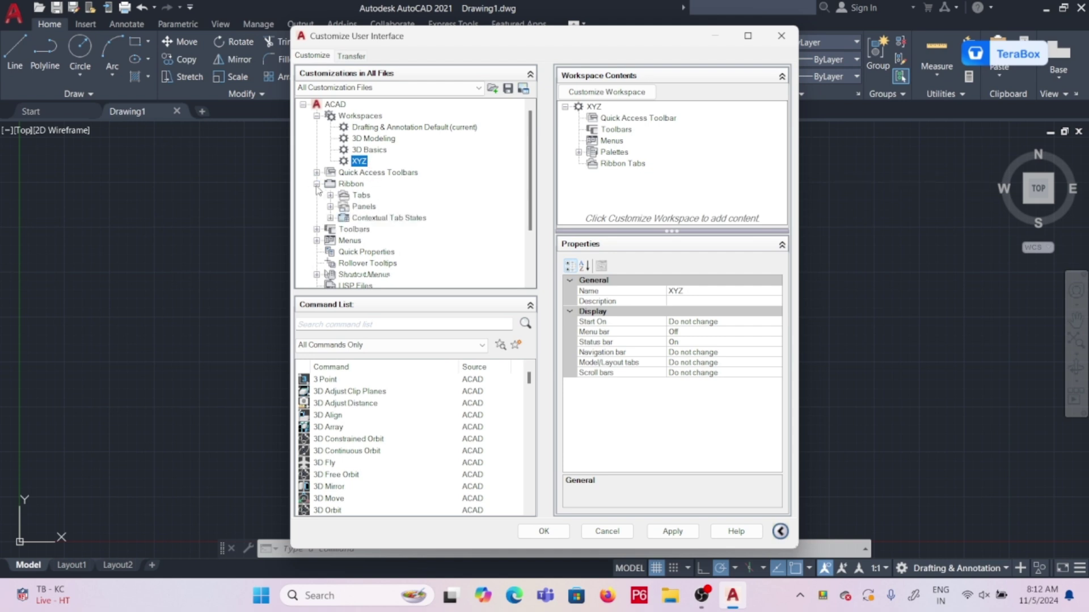
left_click(361, 196)
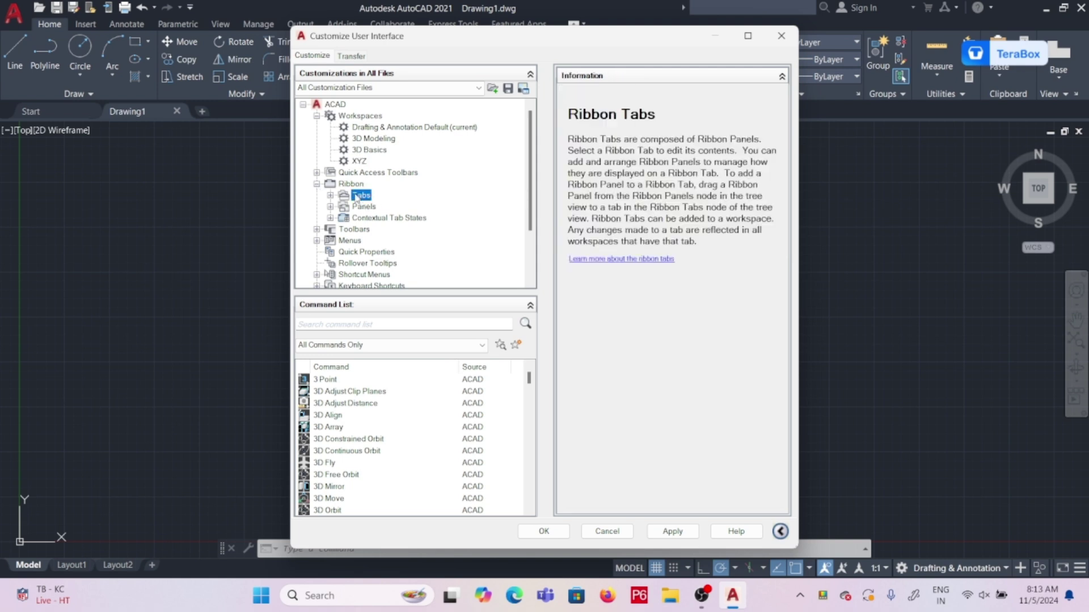
right_click(356, 197)
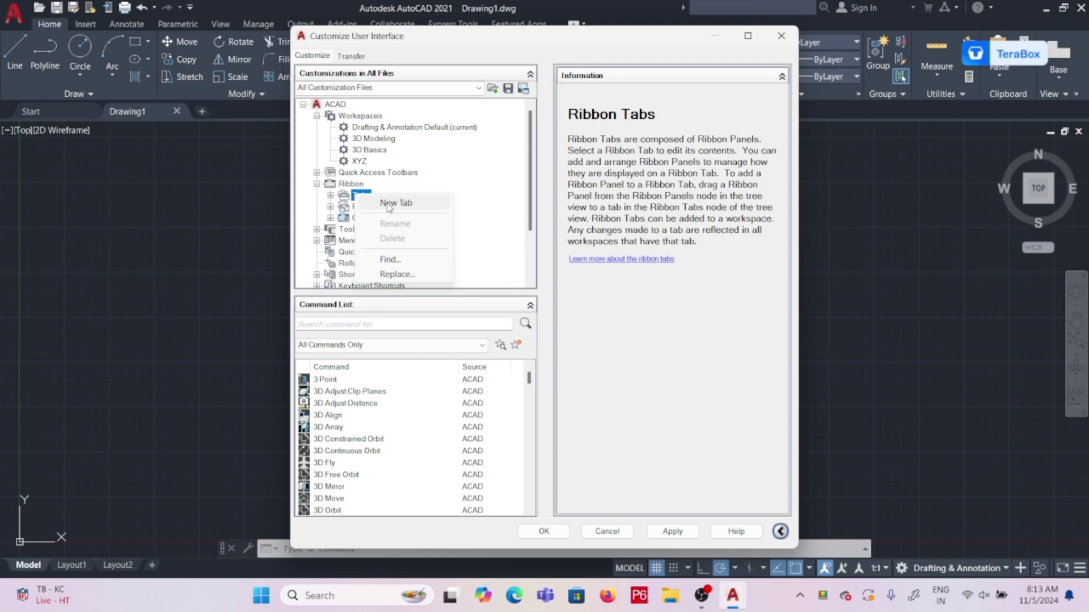
left_click(388, 204)
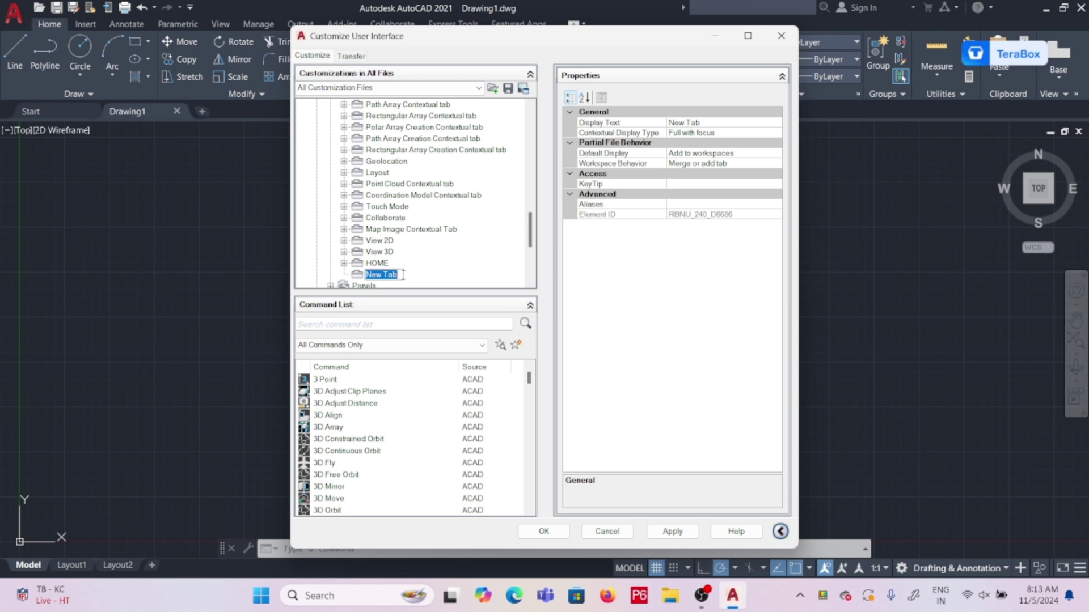
type("H")
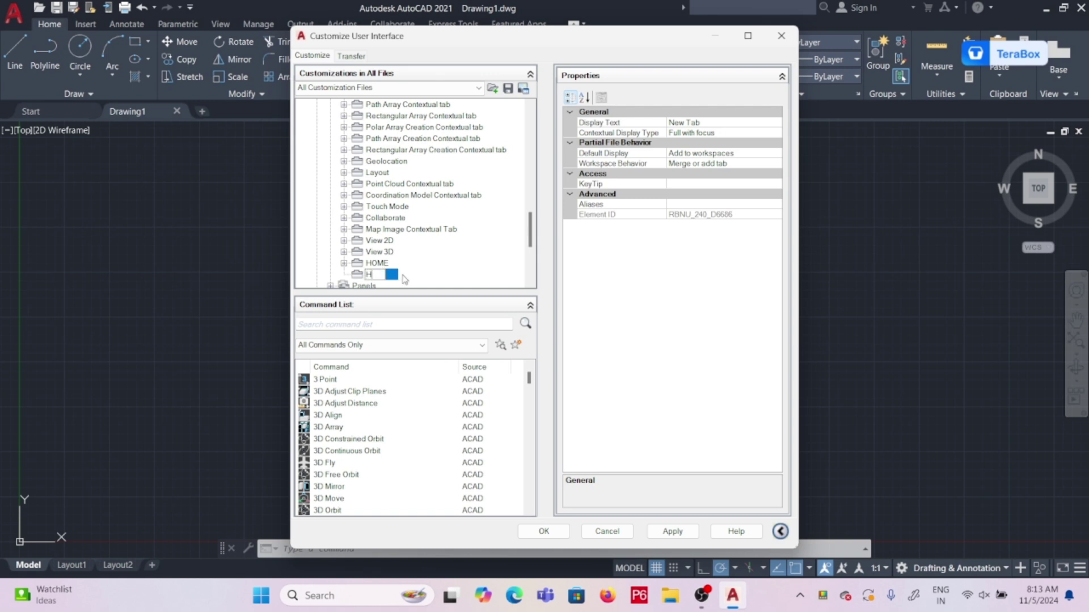
type("OMW")
key("BackSpace")
type("E1")
key("Return")
left_click_drag(532, 223, 532, 238)
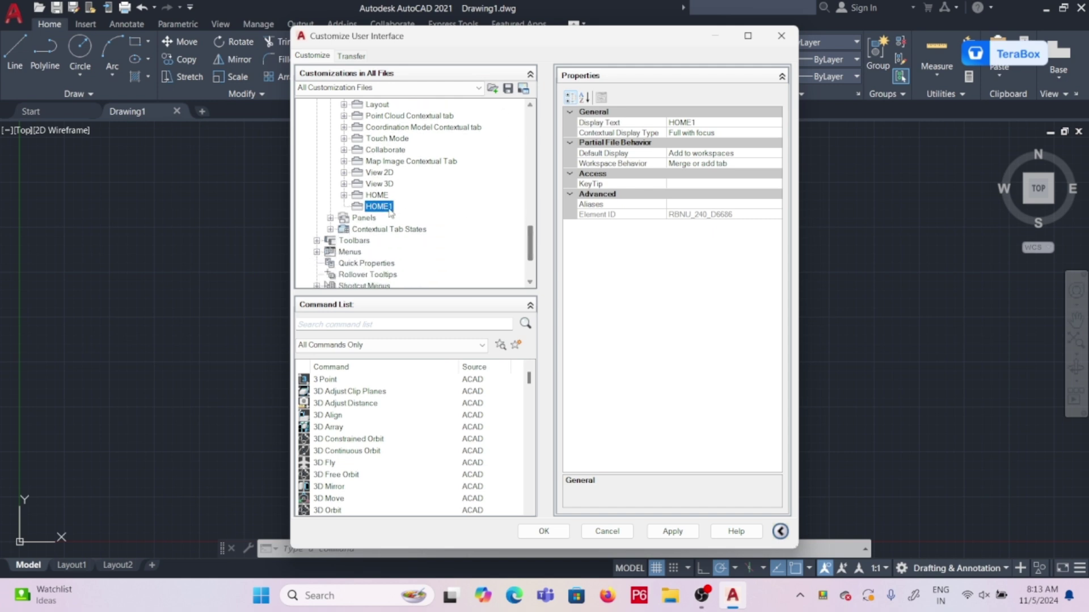
Step: Create ribbon panel BASIC DRAWING AND TOOL, then apply and save the customizations
left_click(331, 218)
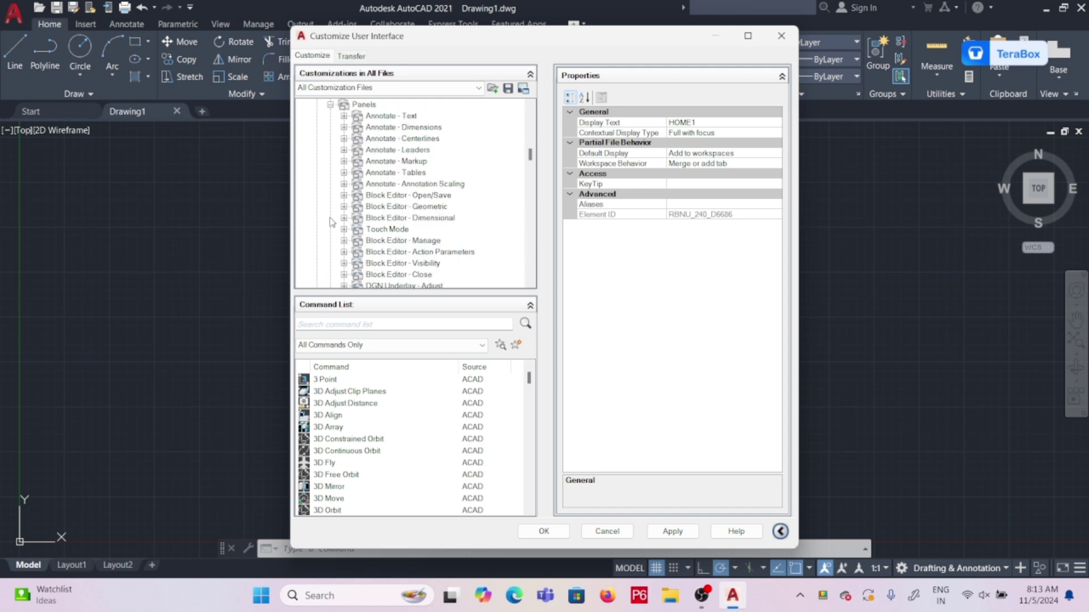
left_click(374, 105)
right_click(375, 107)
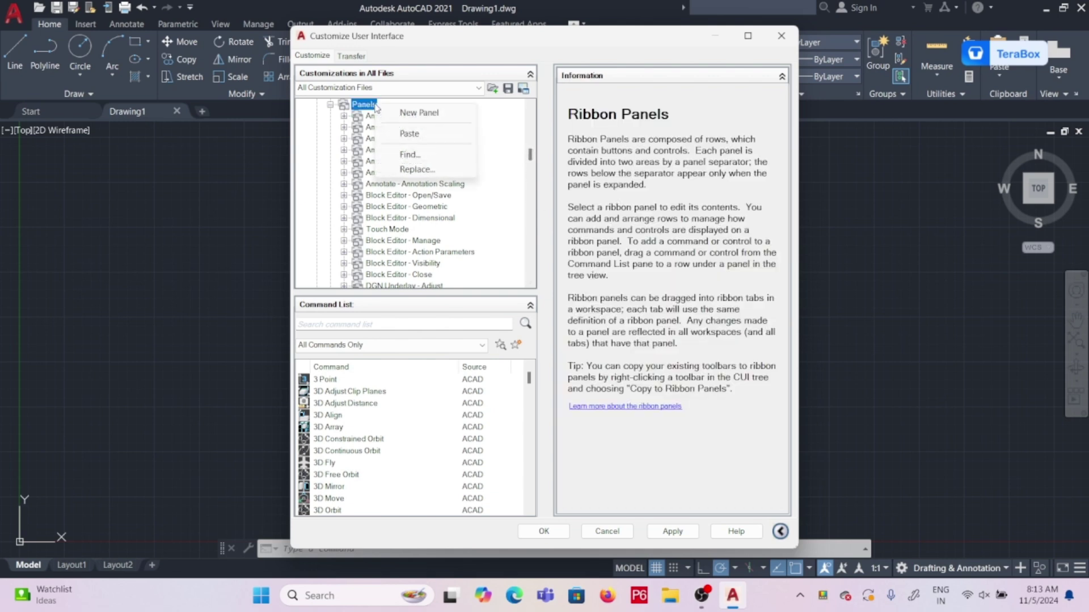
left_click(419, 112)
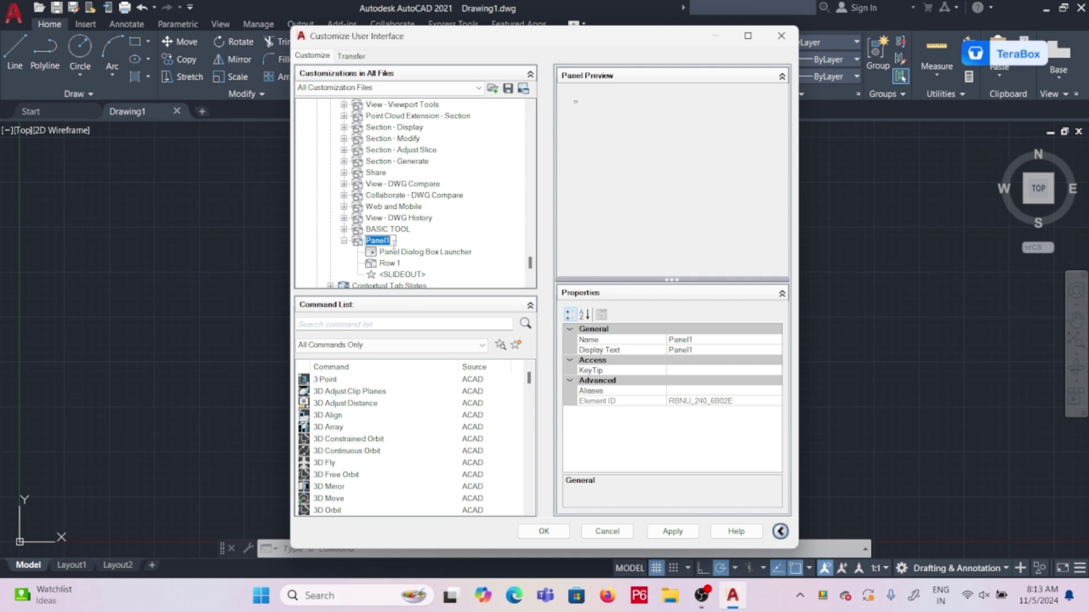
type("BASIC D")
type("RAW")
type("ING")
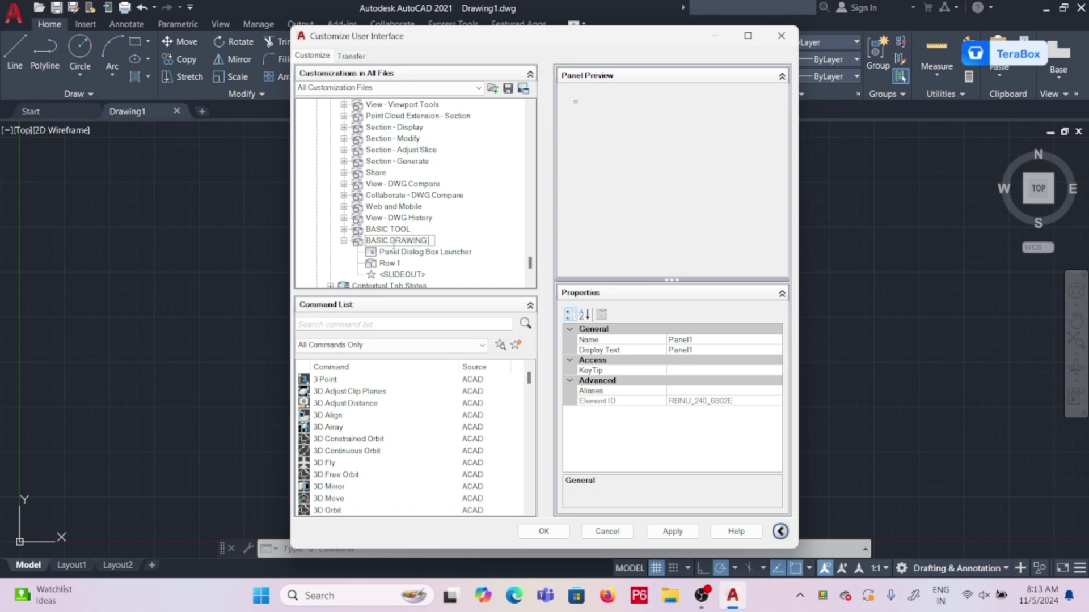
type(" A")
type("ND ")
type("TOLL")
key("BackSpace")
key("BackSpace")
type("OL")
key("Return")
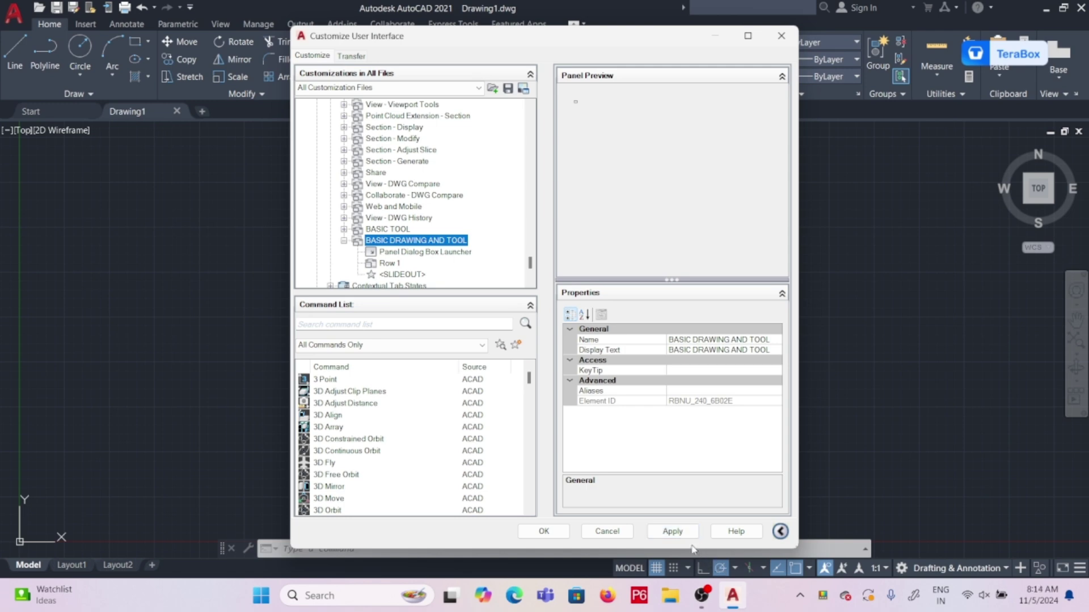
left_click(673, 531)
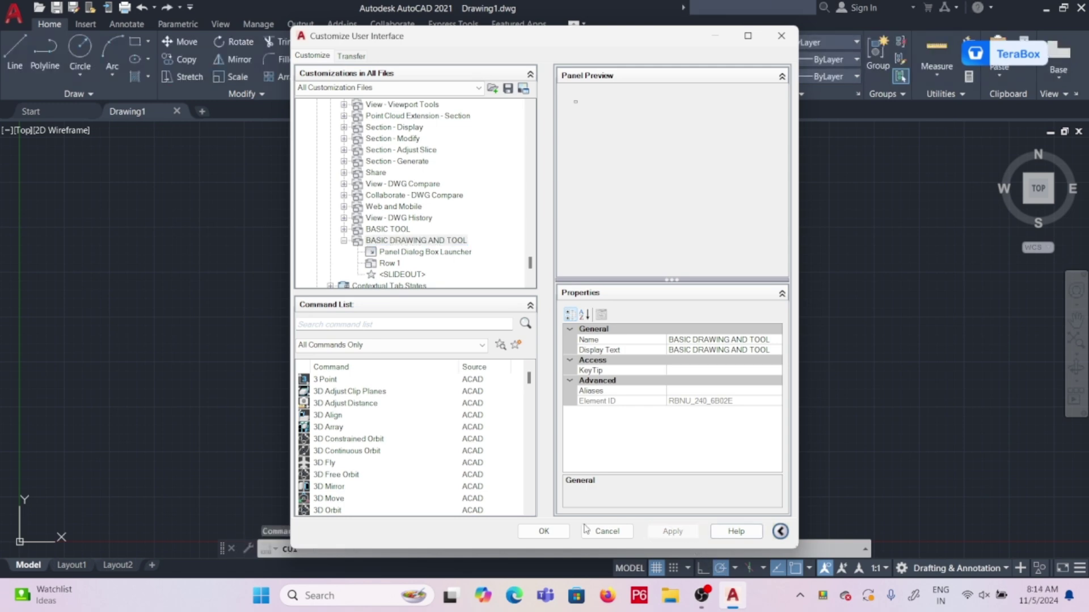
left_click(553, 529)
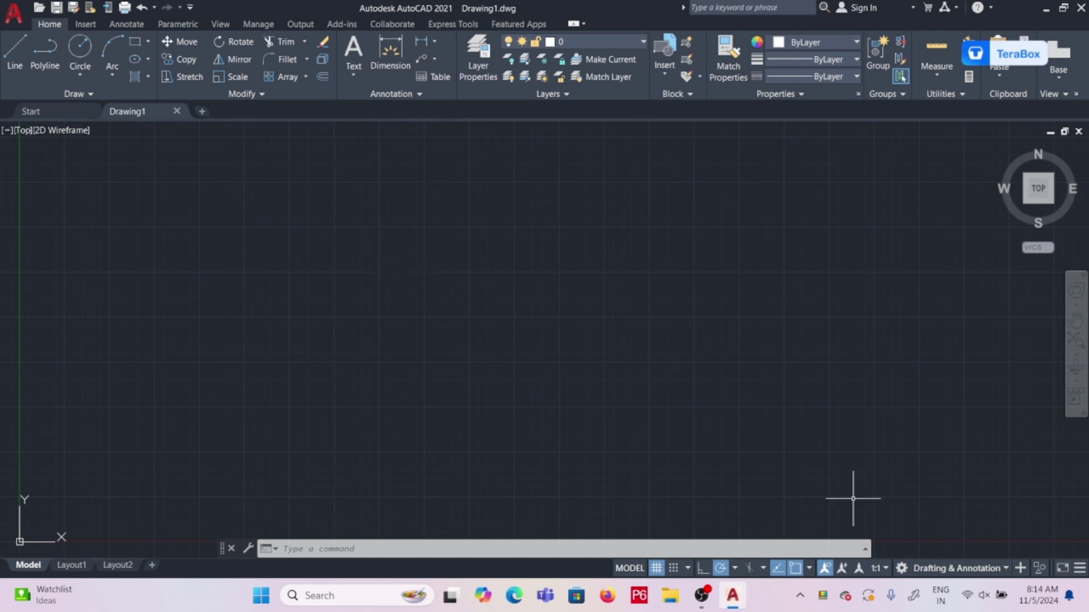
Step: Switch to the XYZ workspace from the status bar, dismissing a PowerToys notification
left_click(977, 573)
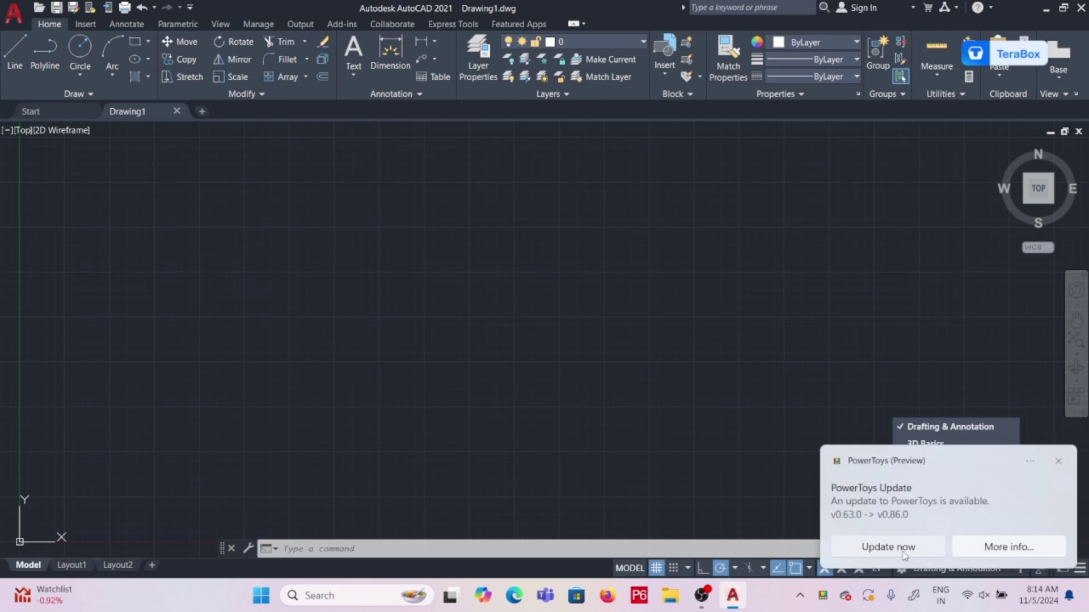
left_click(1058, 464)
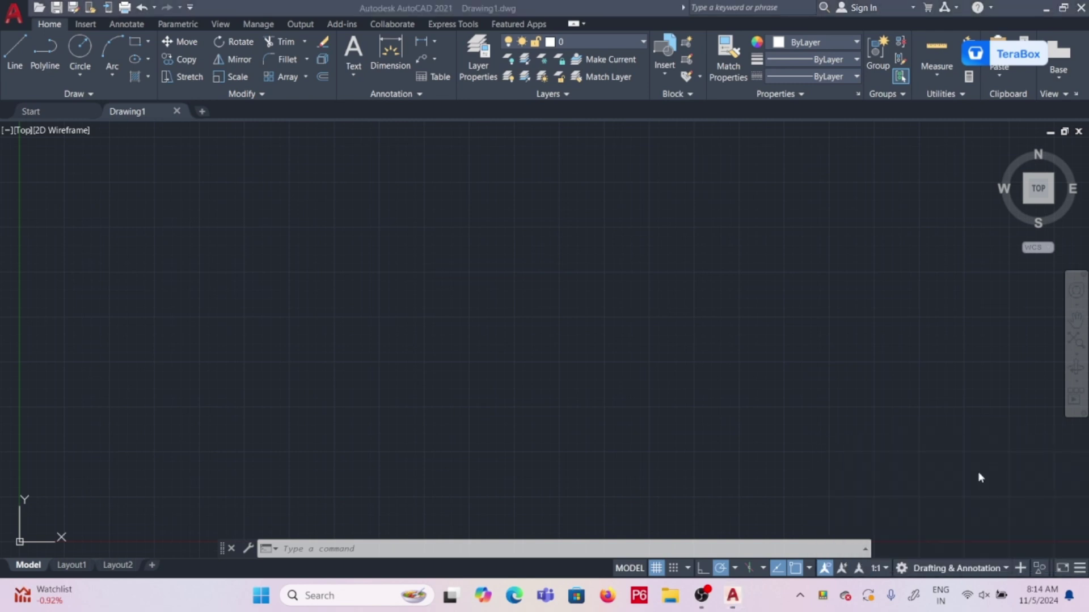
left_click(975, 569)
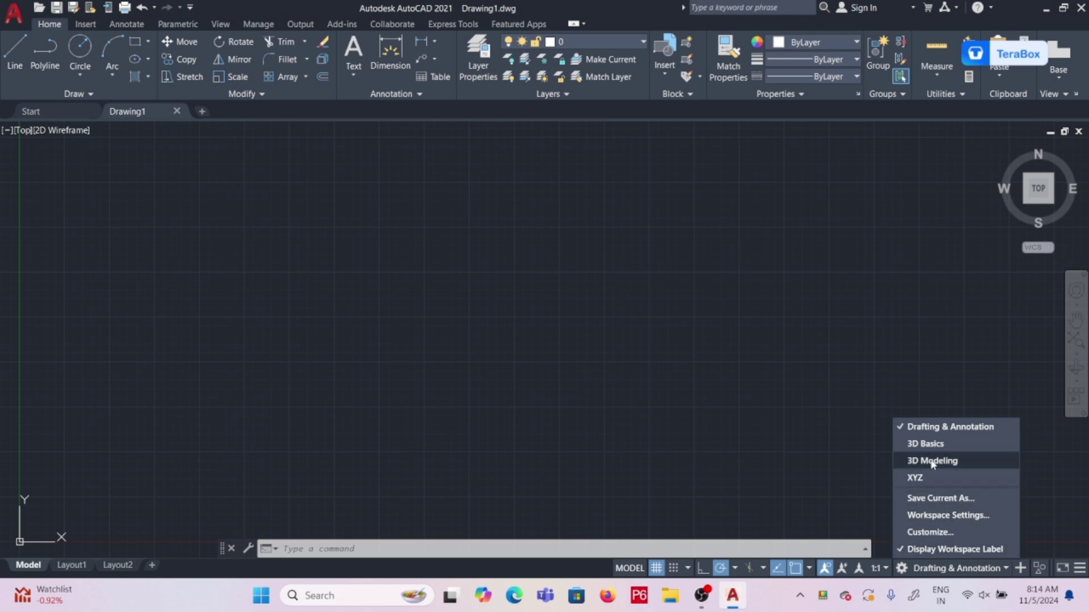
left_click(919, 480)
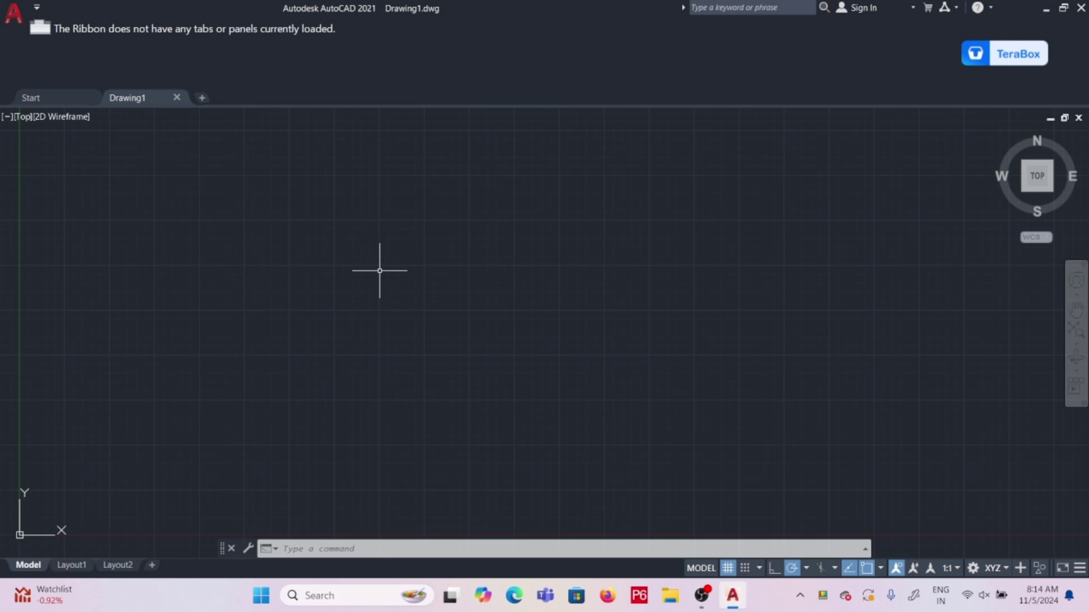
left_click(1004, 570)
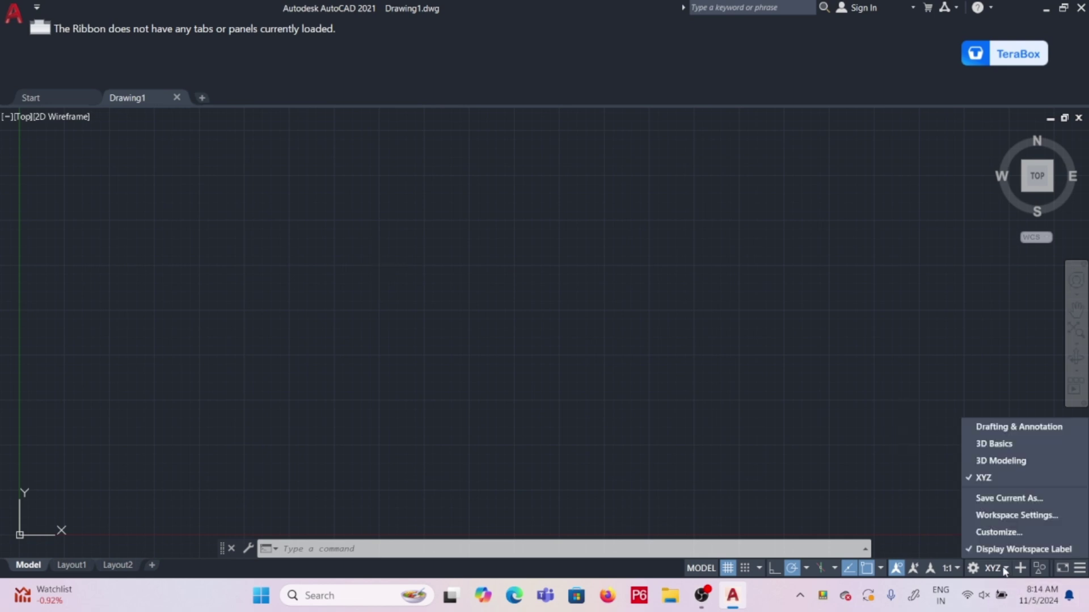
Step: Reopen the CUI editor and drag HOME1 into the XYZ workspace's Ribbon Tabs
left_click(994, 532)
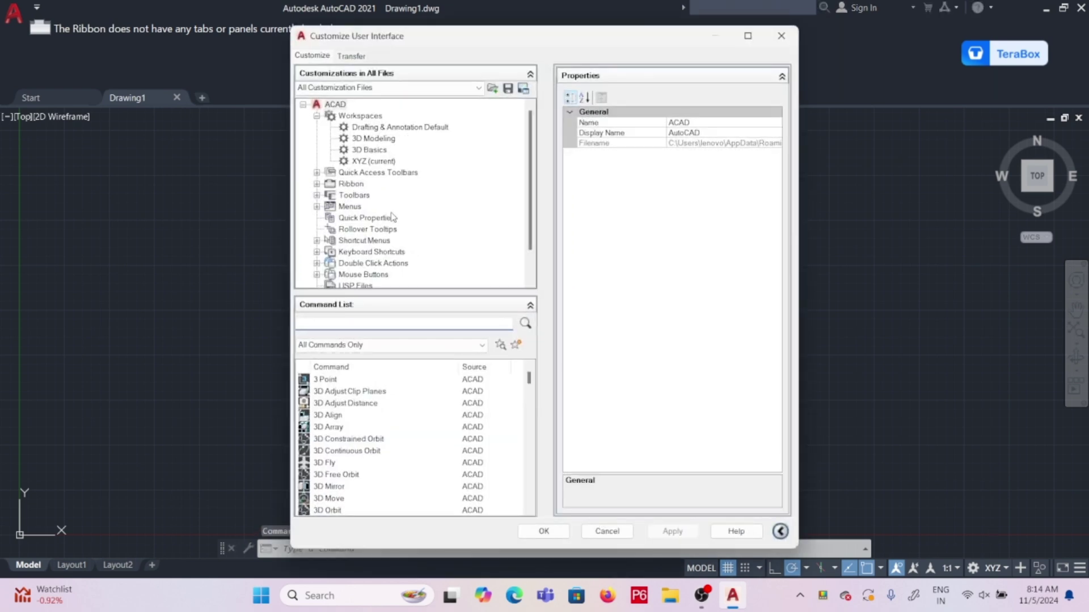
left_click(367, 161)
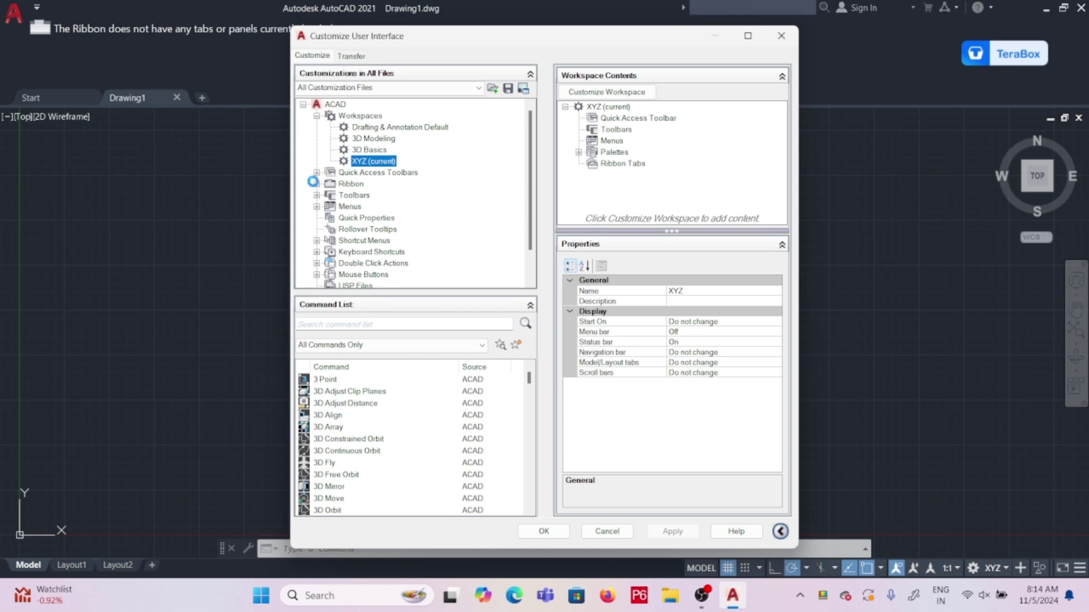
left_click(315, 184)
left_click(329, 195)
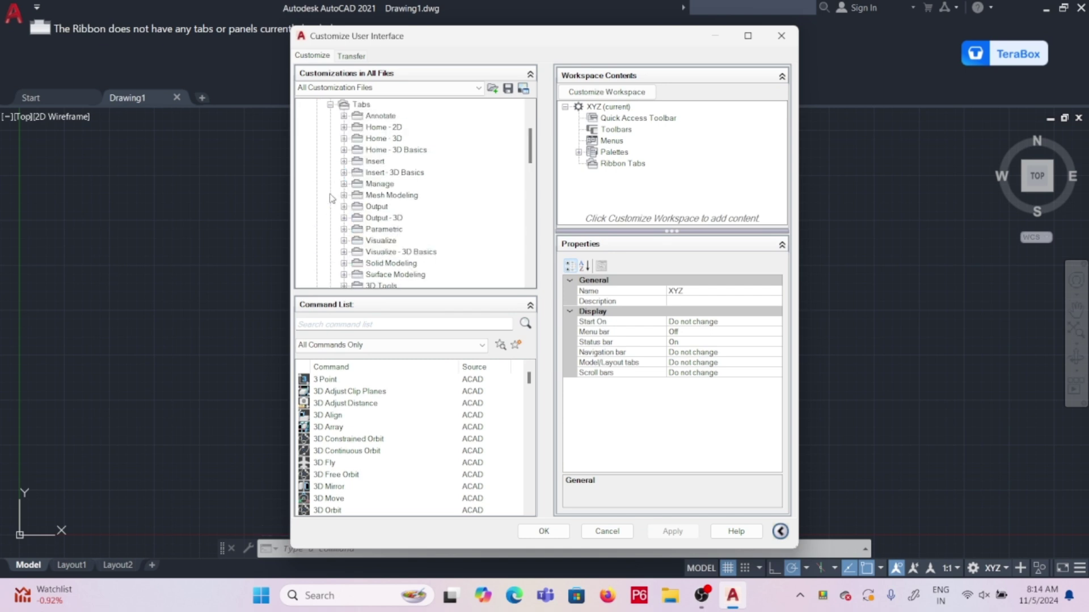
mouse_move(530, 148)
left_click_drag(532, 145, 527, 212)
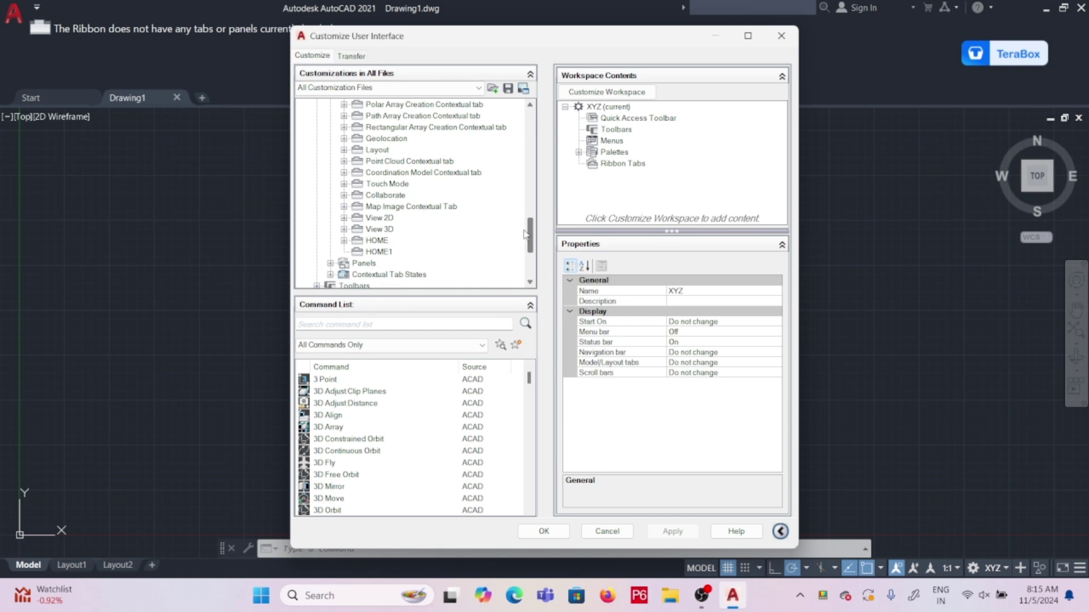
left_click_drag(526, 212, 527, 237)
left_click_drag(379, 241, 611, 191)
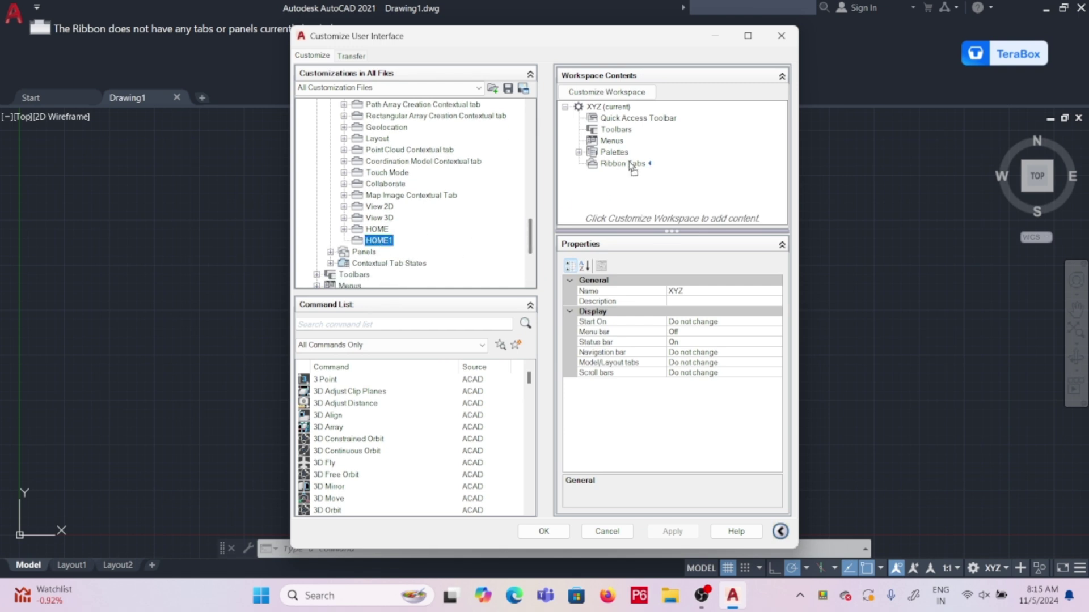
left_click_drag(611, 191, 644, 167)
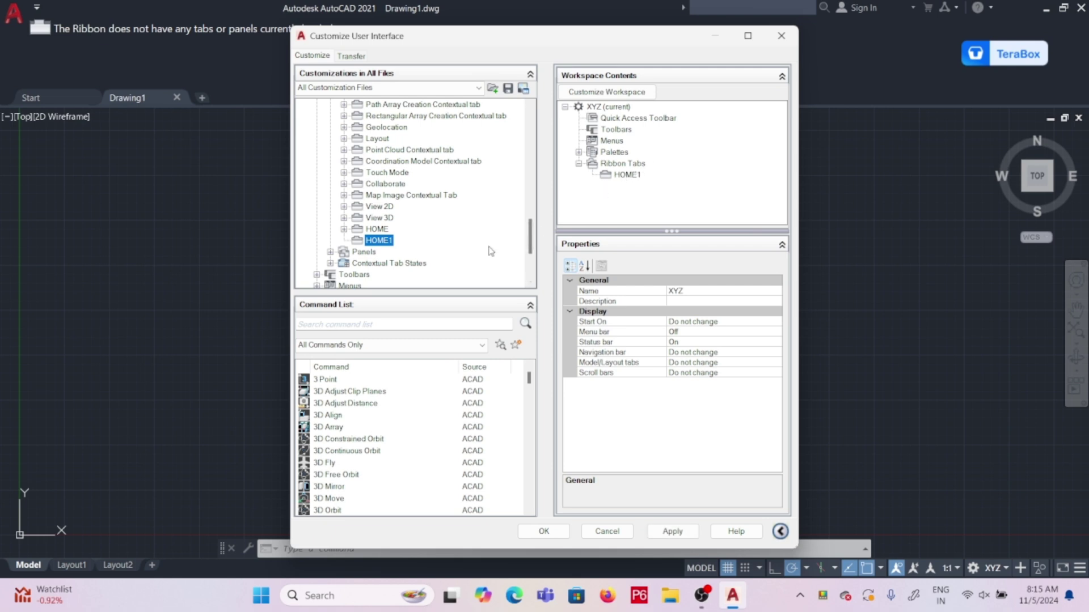
left_click(365, 253)
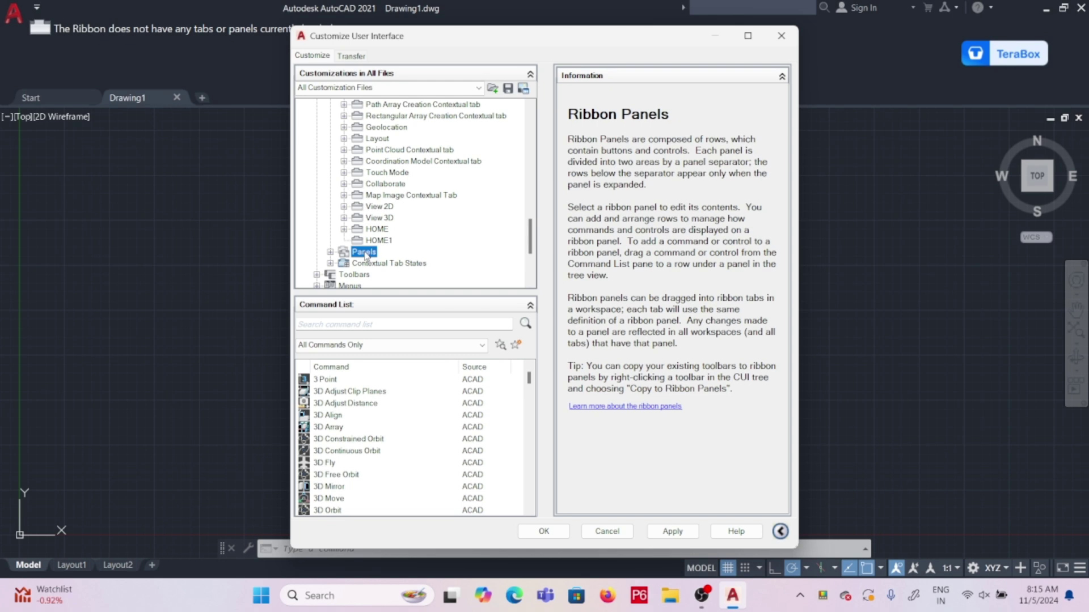
Step: Search the Command List for the Line command and copy it
left_click(330, 252)
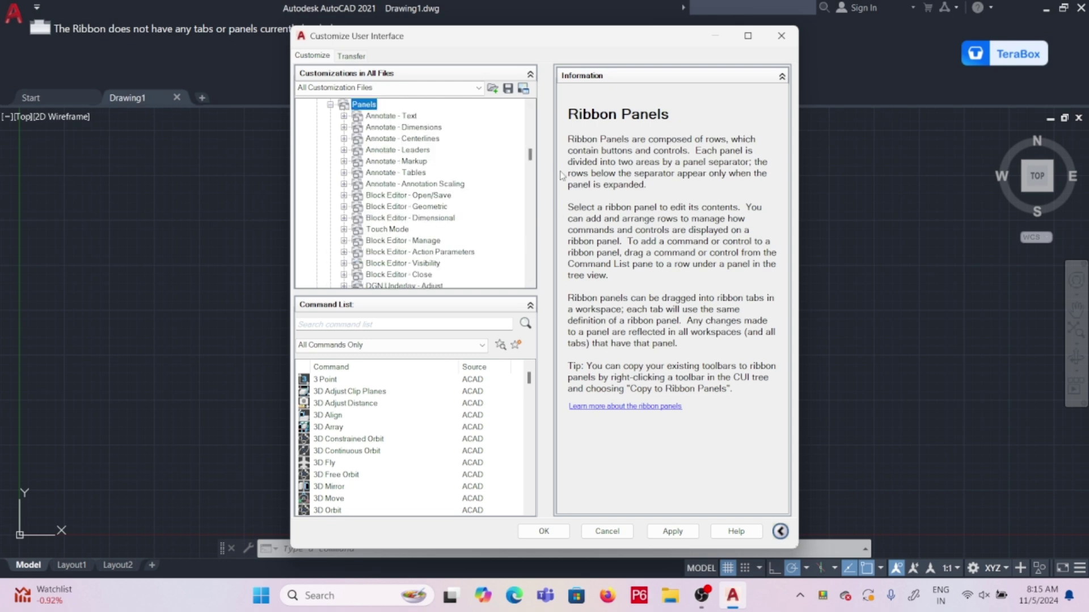
left_click_drag(530, 165, 531, 216)
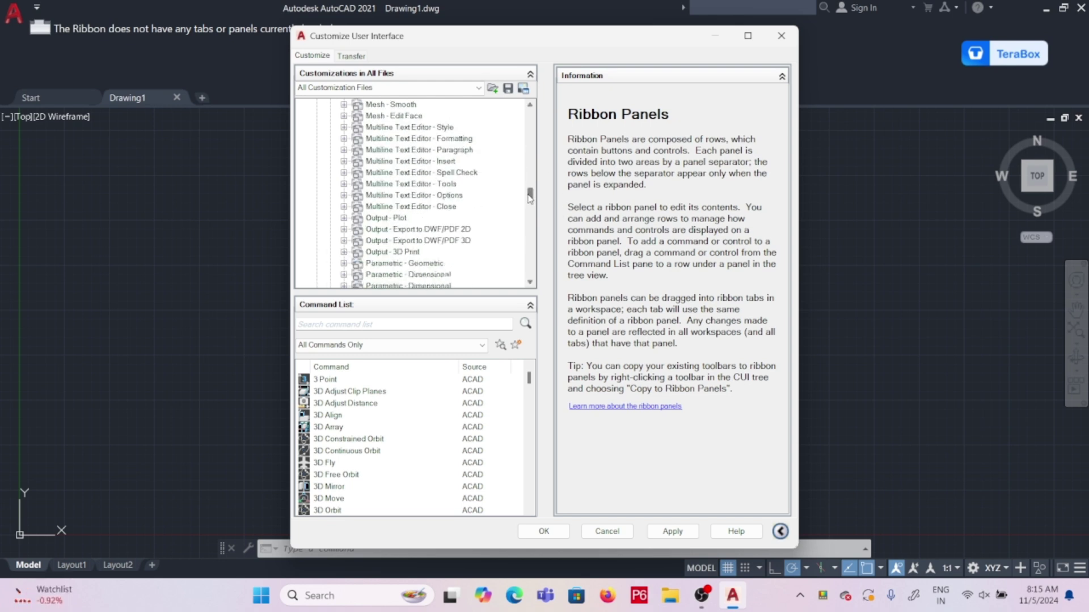
left_click(340, 321)
type("L")
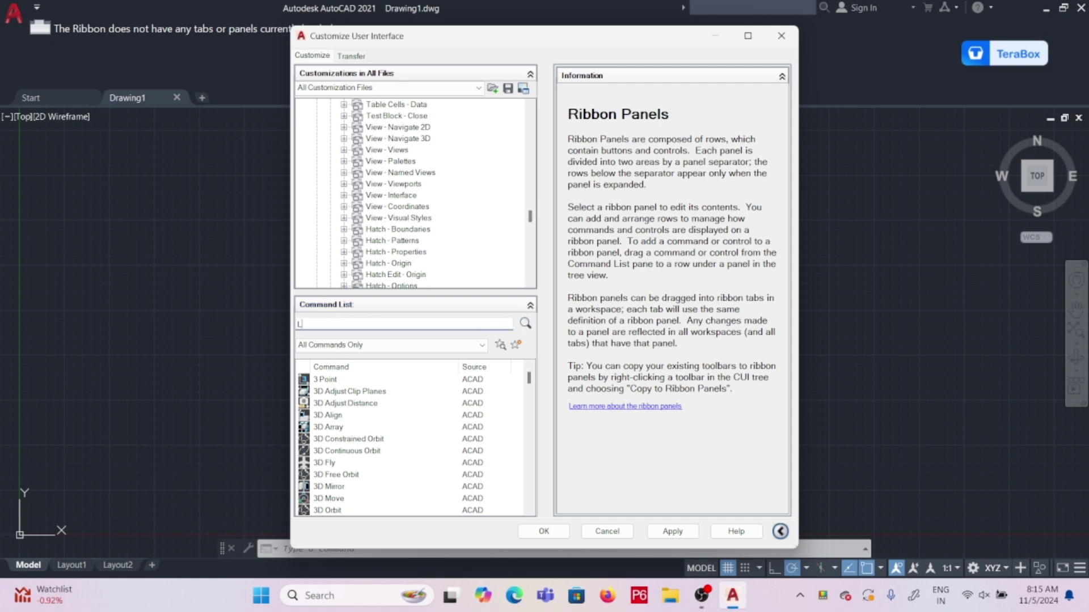
type("INE")
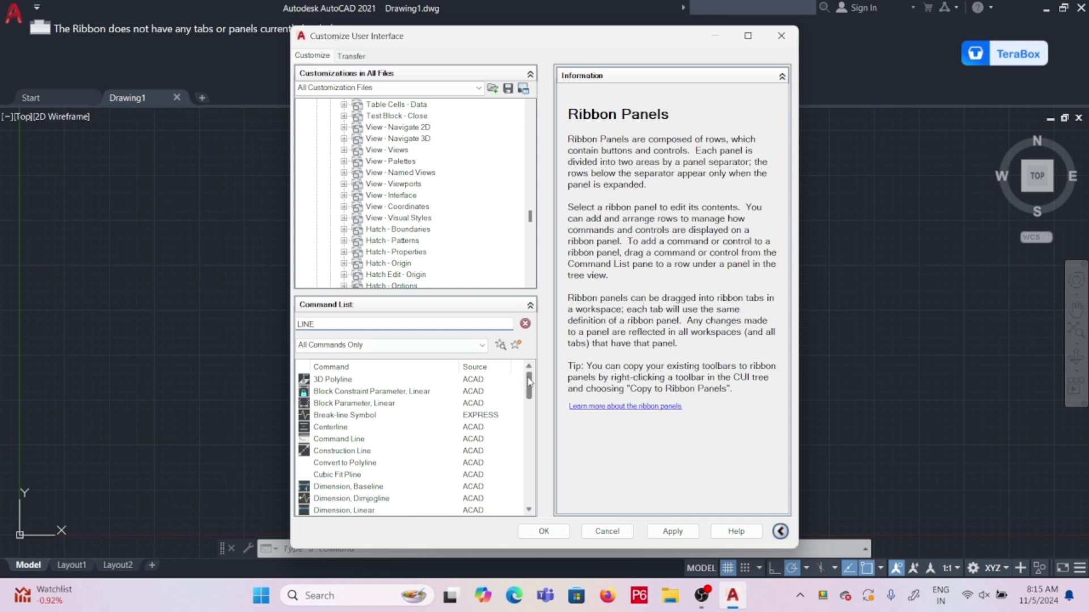
left_click_drag(529, 381, 531, 418)
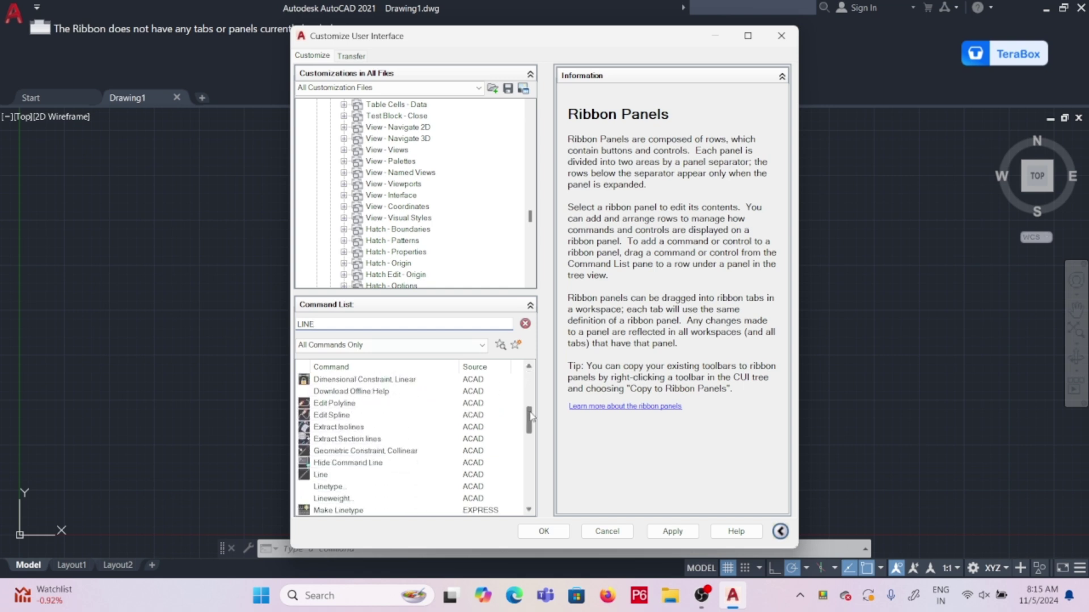
left_click(322, 477)
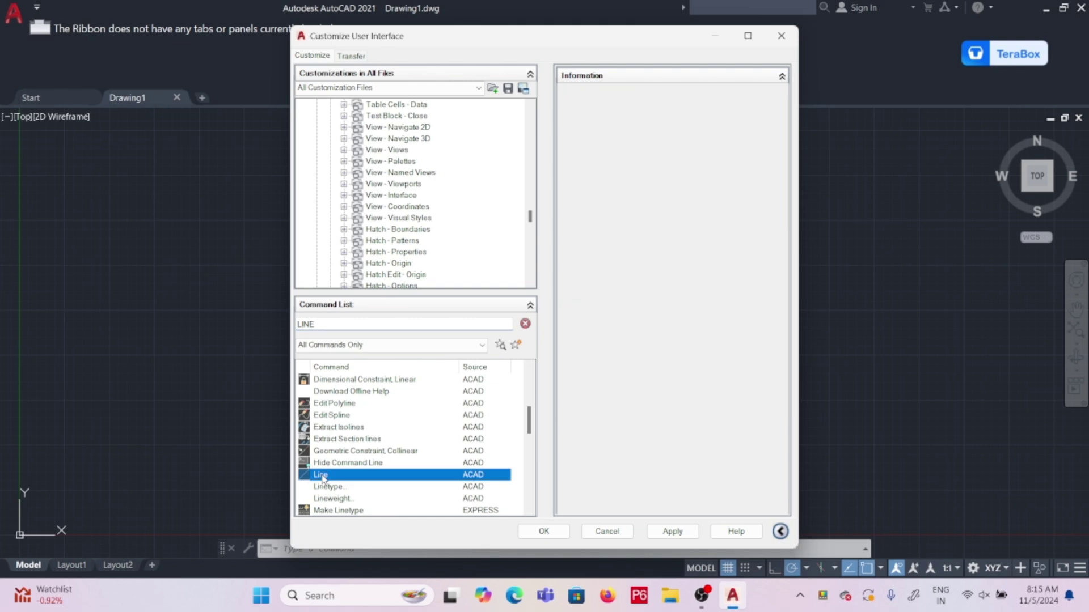
right_click(322, 476)
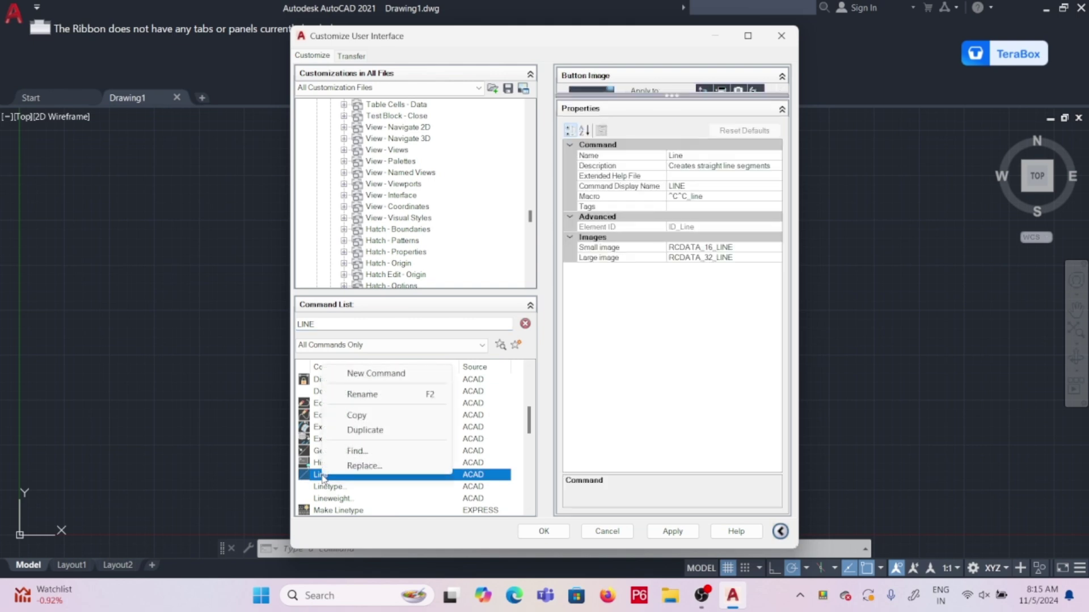
left_click(375, 421)
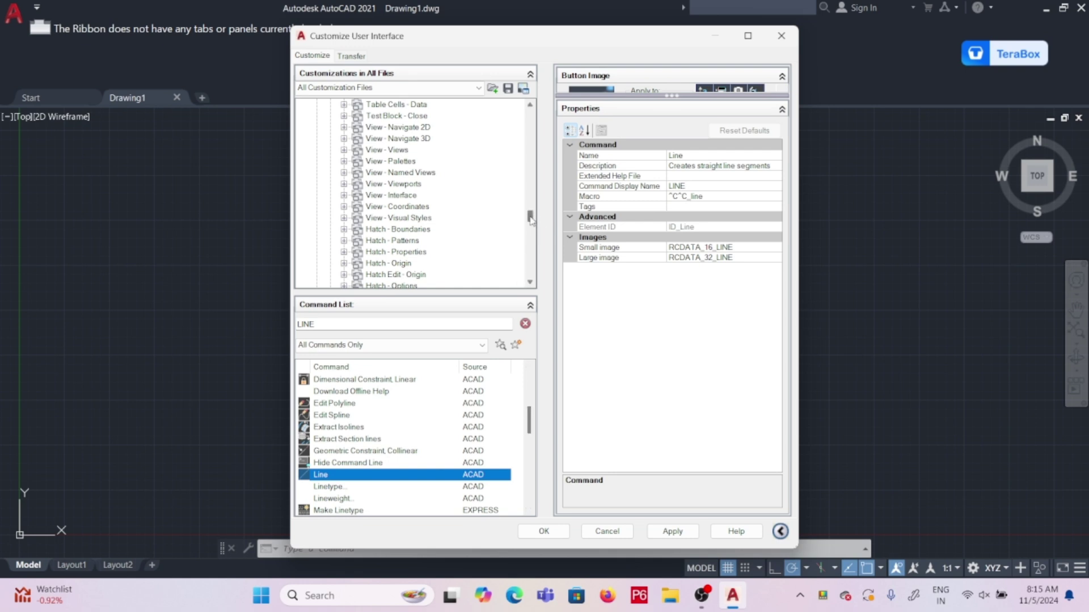
Step: Paste Line into Row 1 of BASIC DRAWING AND TOOL, styled Large with Text (Horizontal)
left_click_drag(530, 219, 526, 271)
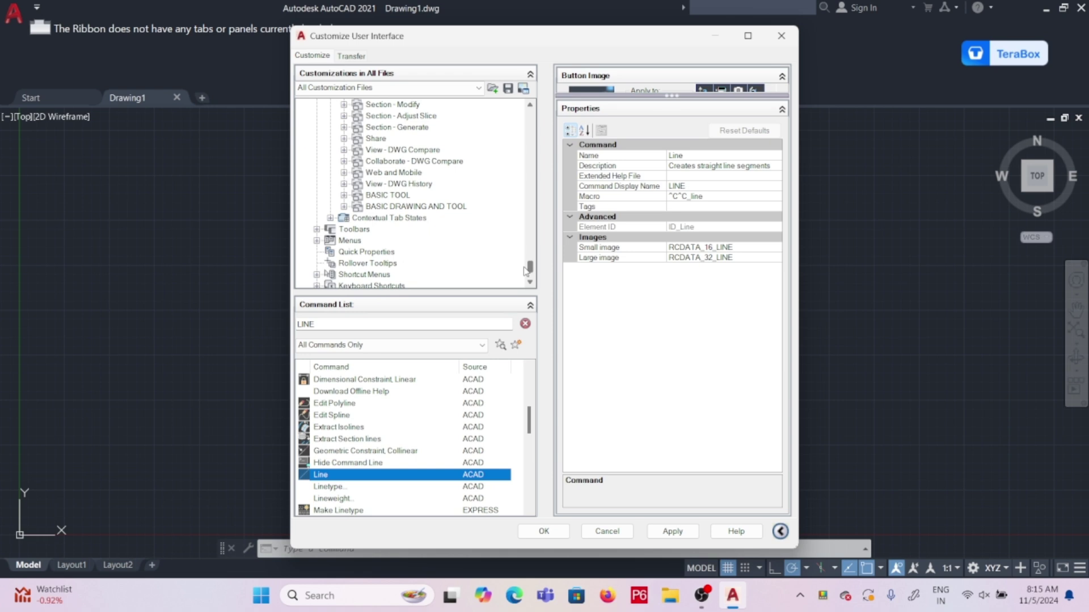
left_click(435, 206)
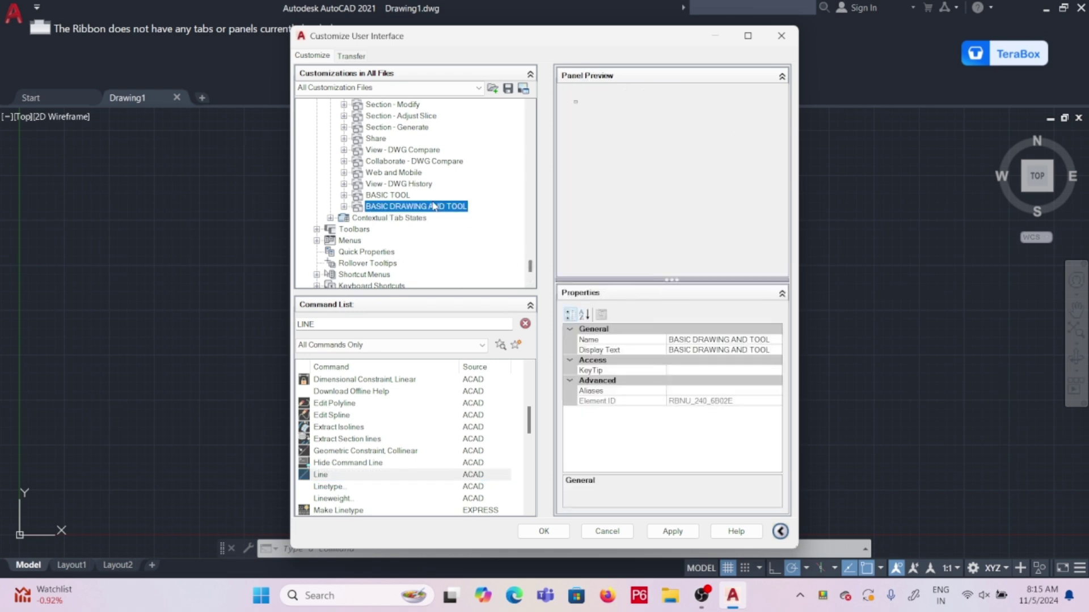
left_click(344, 206)
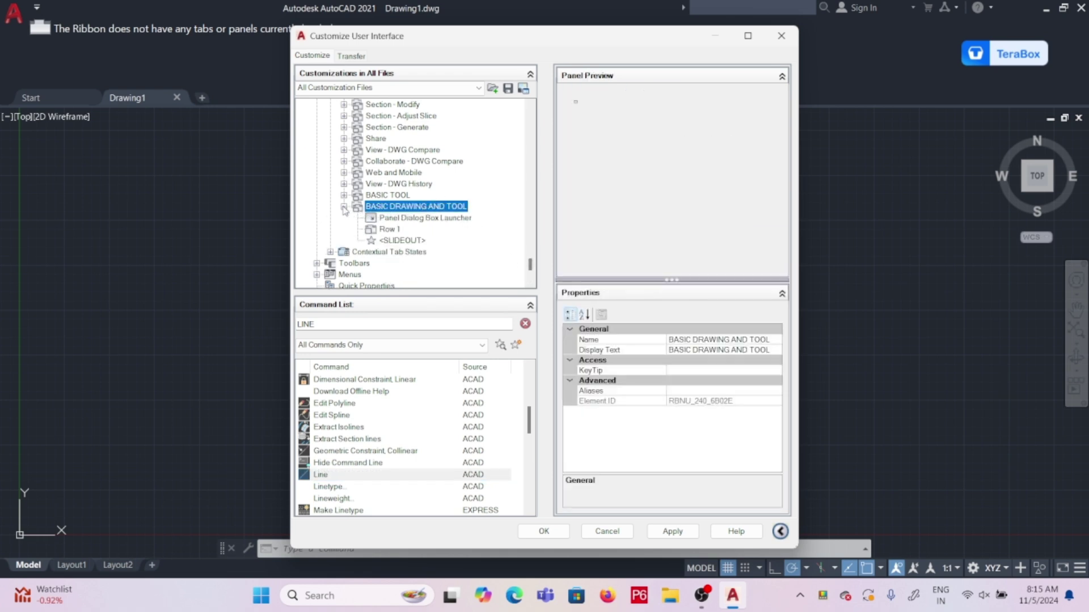
left_click(390, 229)
right_click(390, 231)
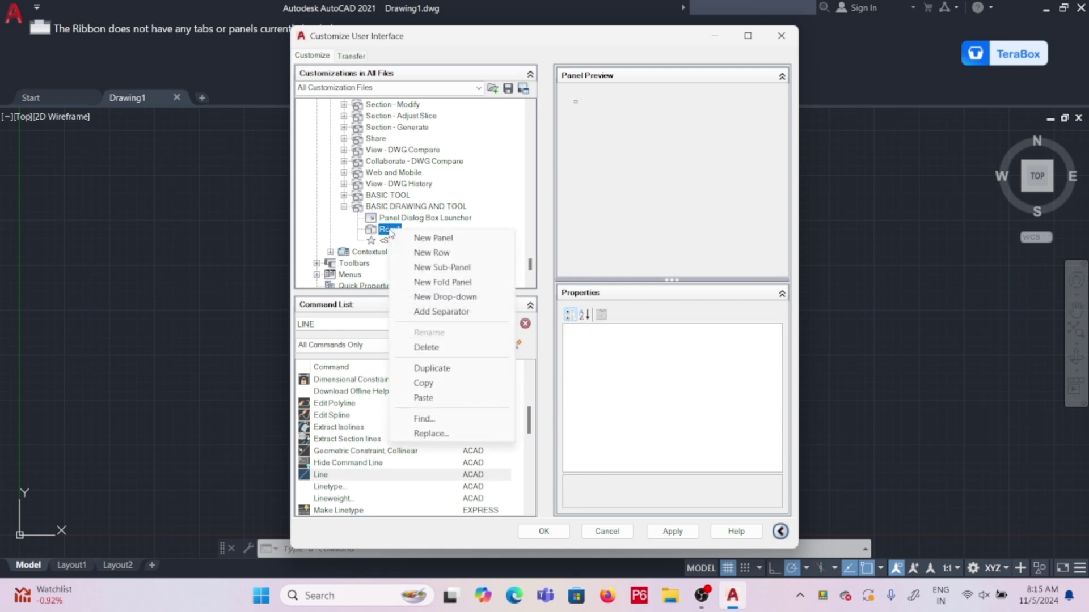
left_click(429, 399)
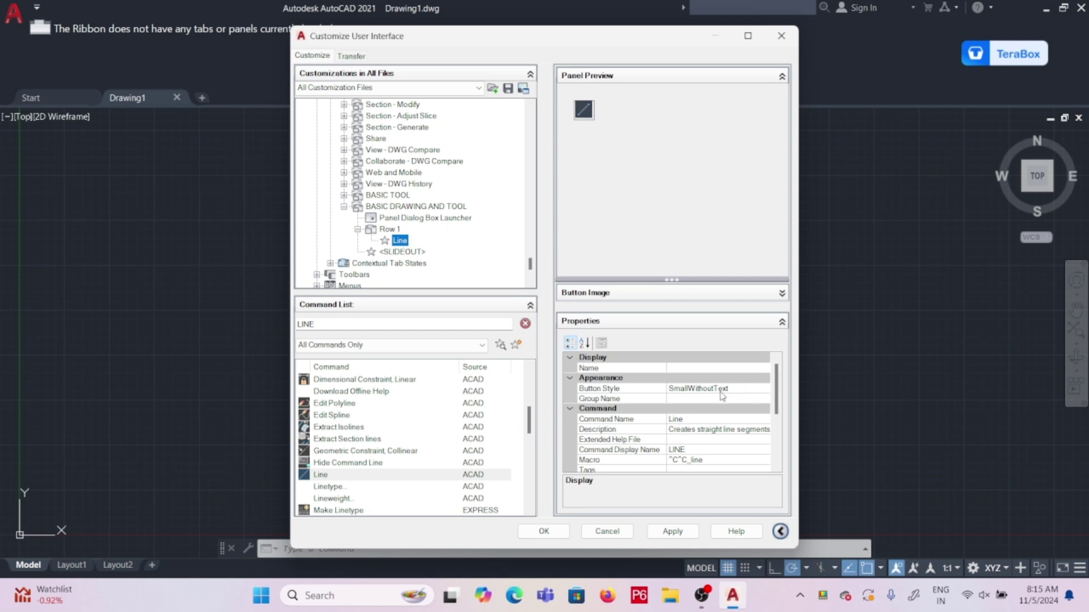
left_click(738, 389)
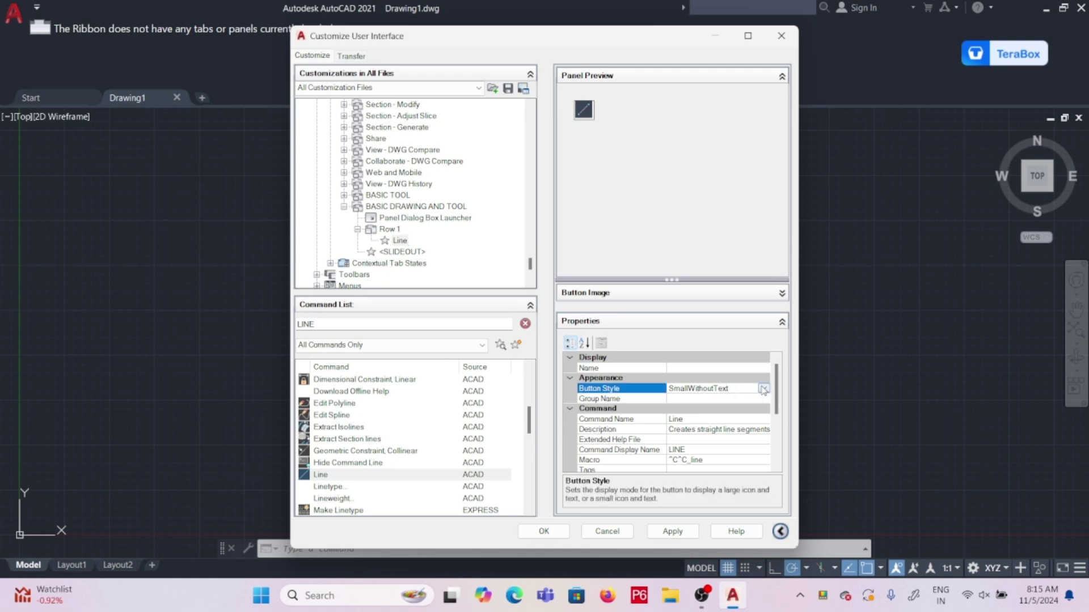
left_click(763, 389)
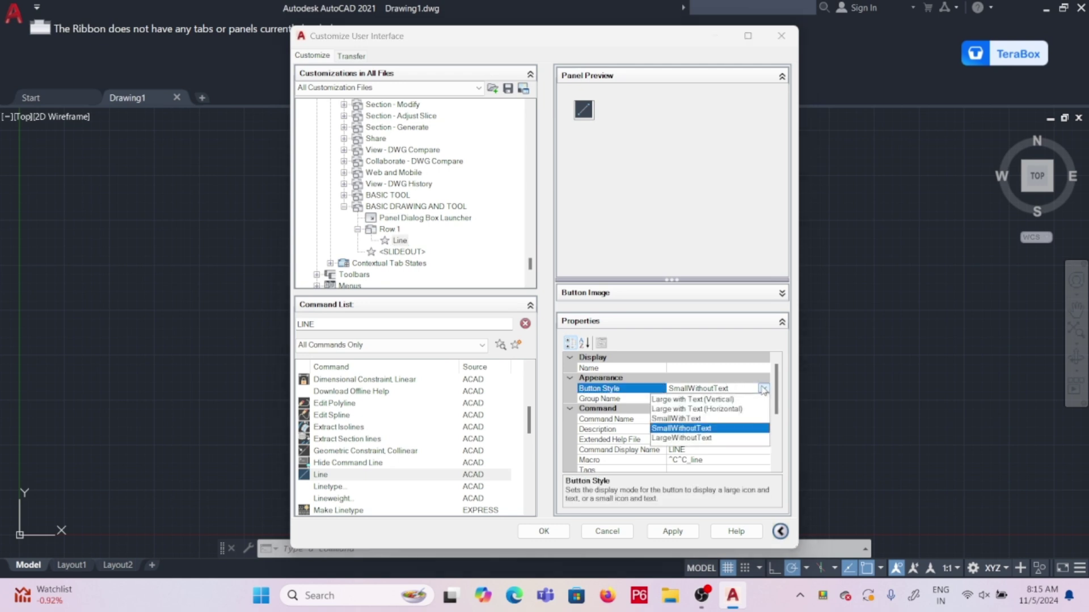
left_click(705, 410)
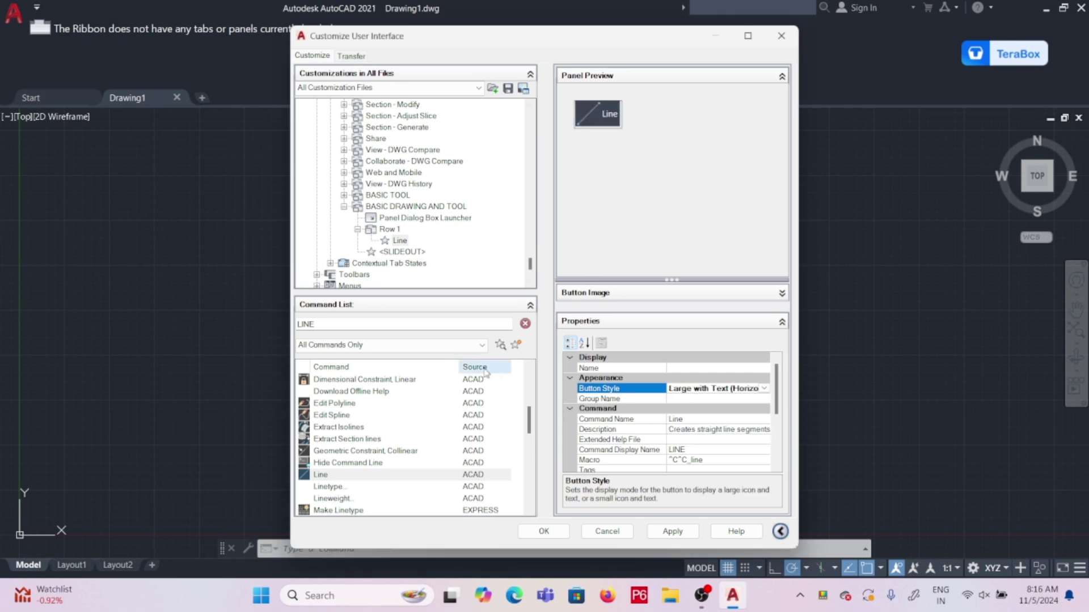
Step: Search for the Circle command and place it after Line in Row 1 of the custom panel
left_click(328, 325)
key("BackSpace")
key("BackSpace")
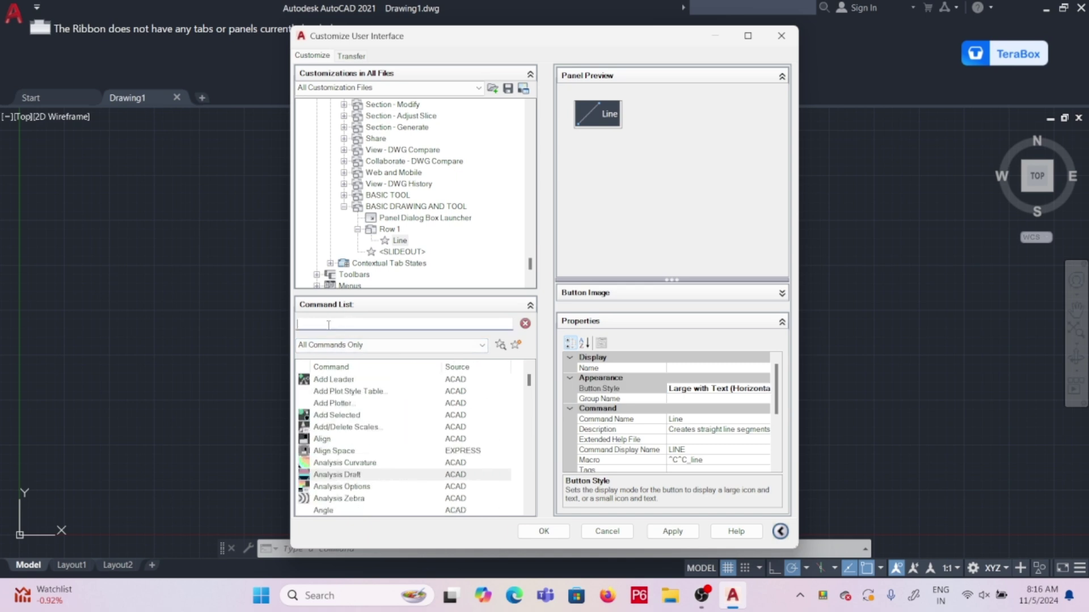
key("BackSpace")
key("BackSpace")
type("CICLE")
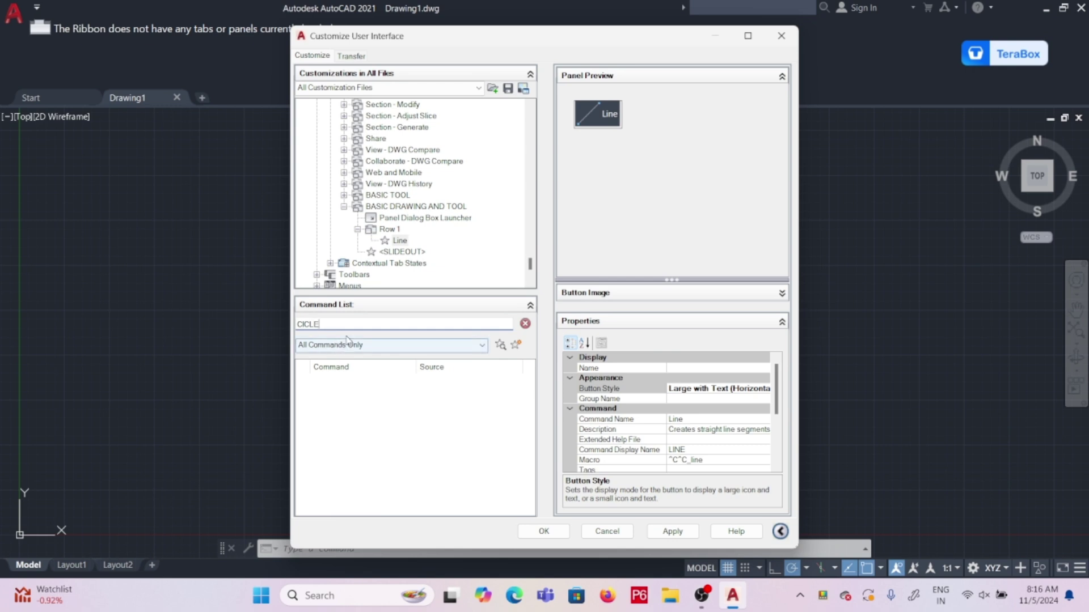
key("BackSpace")
key("BackSpace")
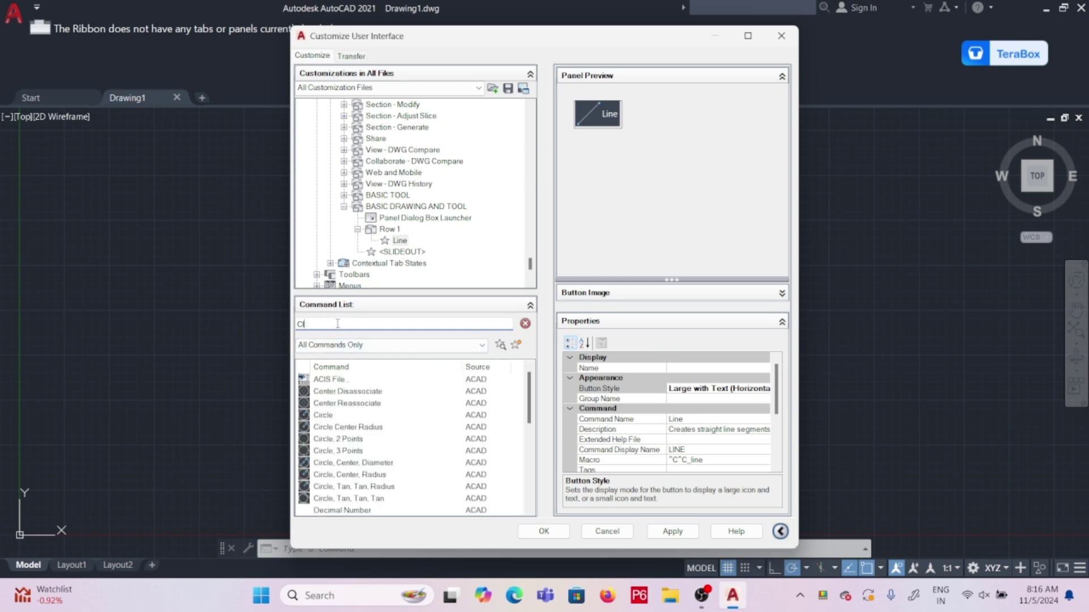
left_click(324, 416)
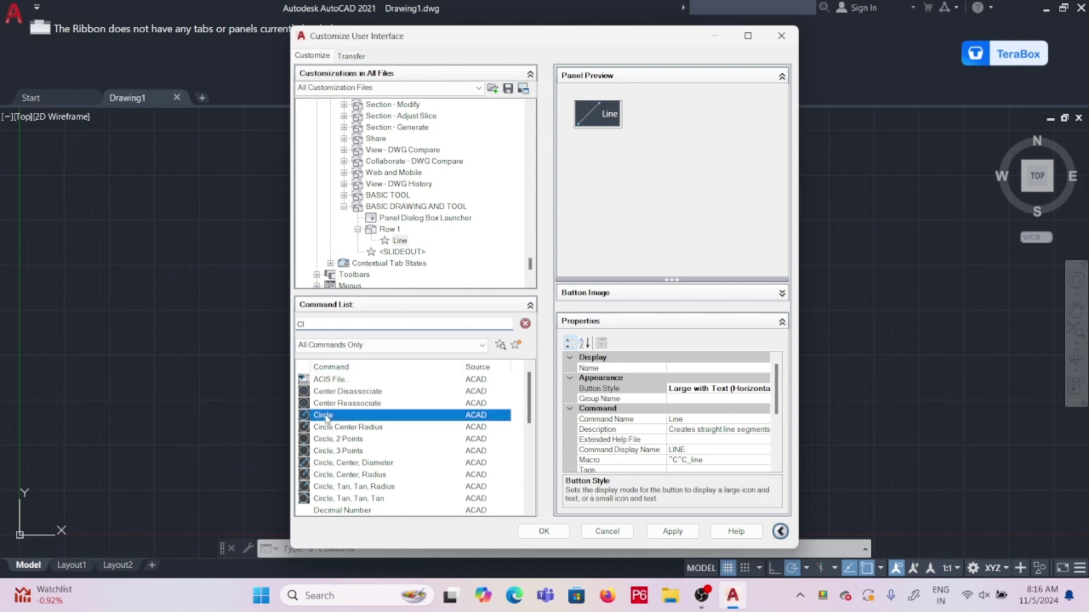
left_click_drag(326, 419, 401, 128)
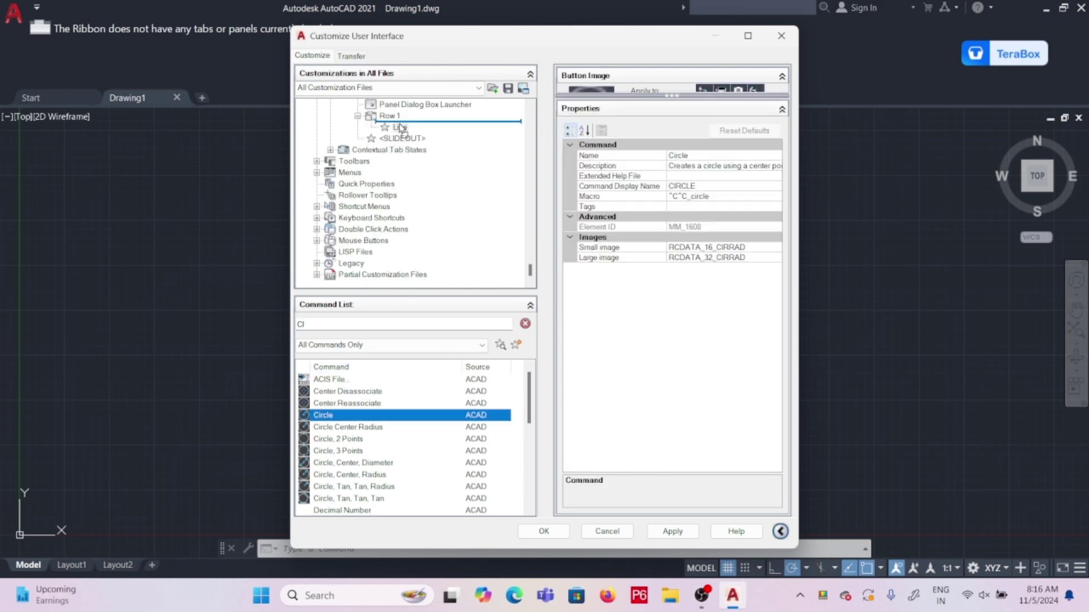
left_click_drag(400, 128, 403, 134)
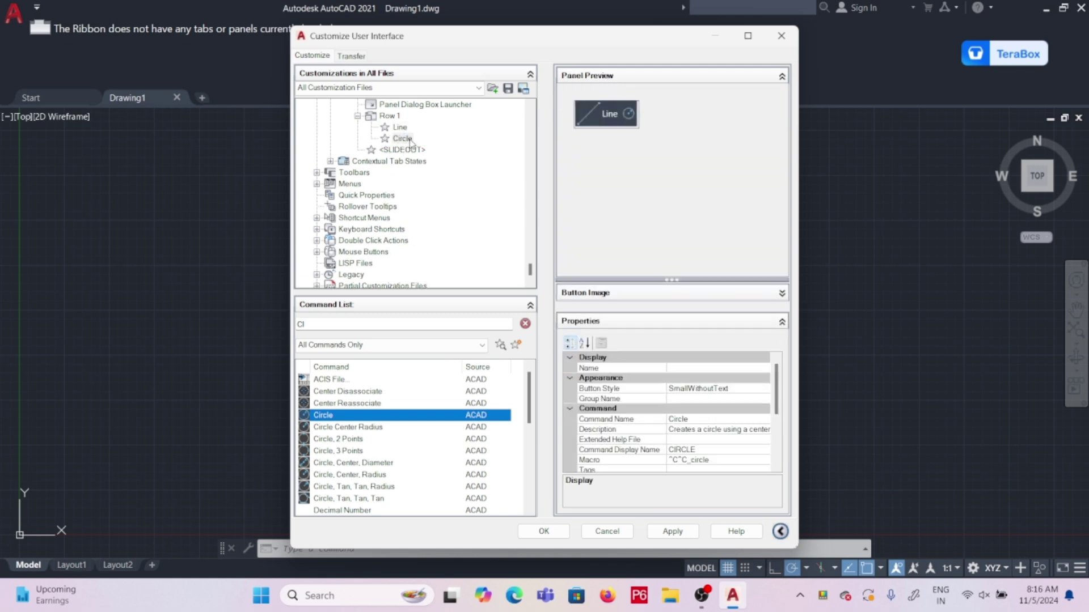
Step: Style the Circle button as Large with Text, then apply and close the Customize User Interface dialog
left_click(752, 389)
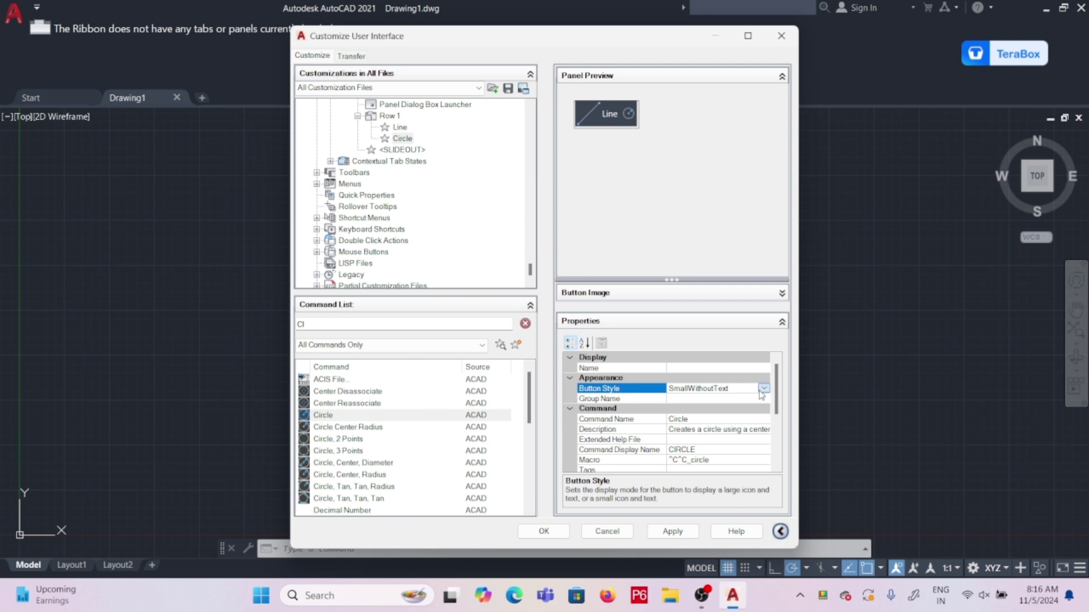
left_click(763, 388)
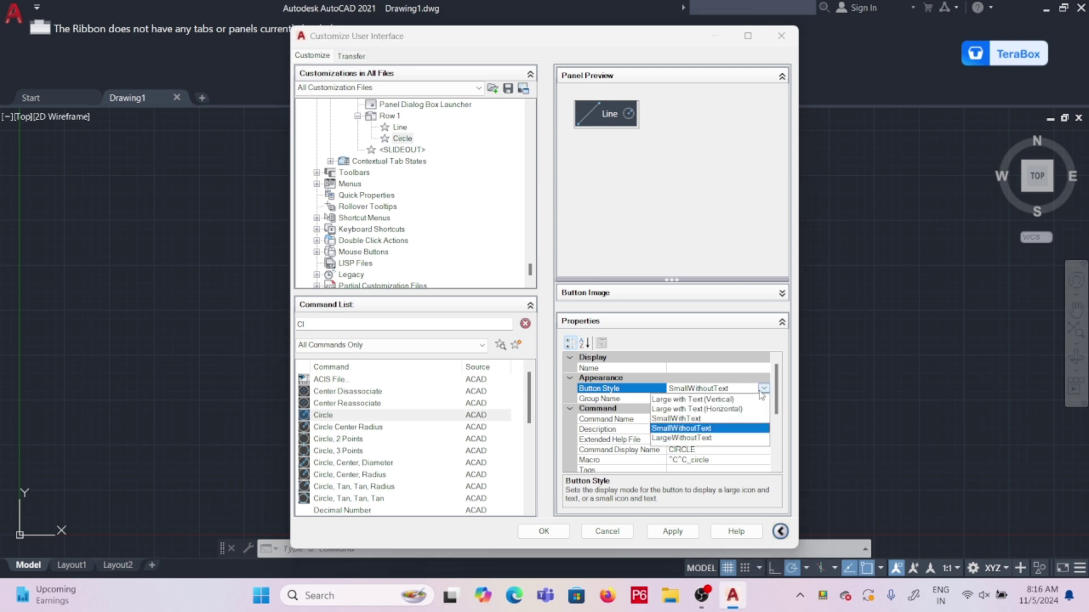
left_click(706, 409)
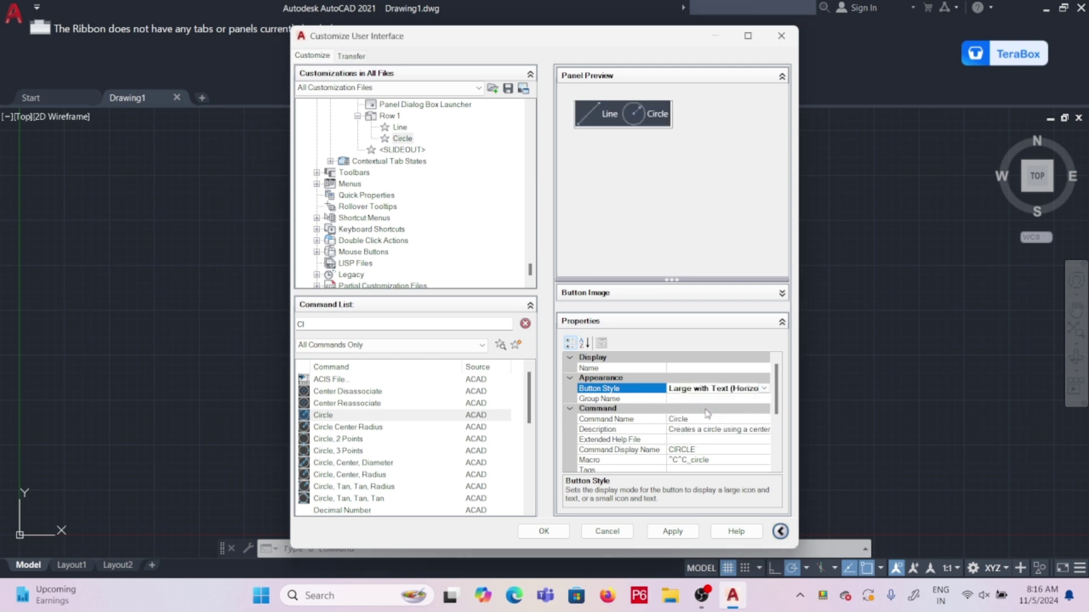
left_click(681, 535)
left_click(544, 531)
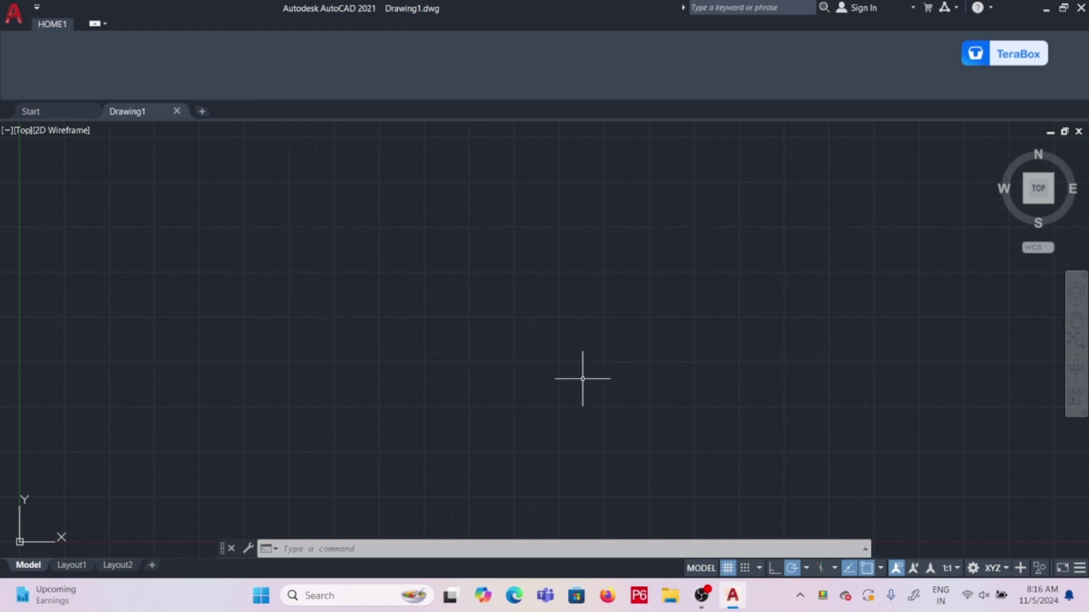
Step: Reopen Customize User Interface, expand the XYZ workspace's ribbon tabs (HOME1), and list all ribbon panels
left_click(1005, 569)
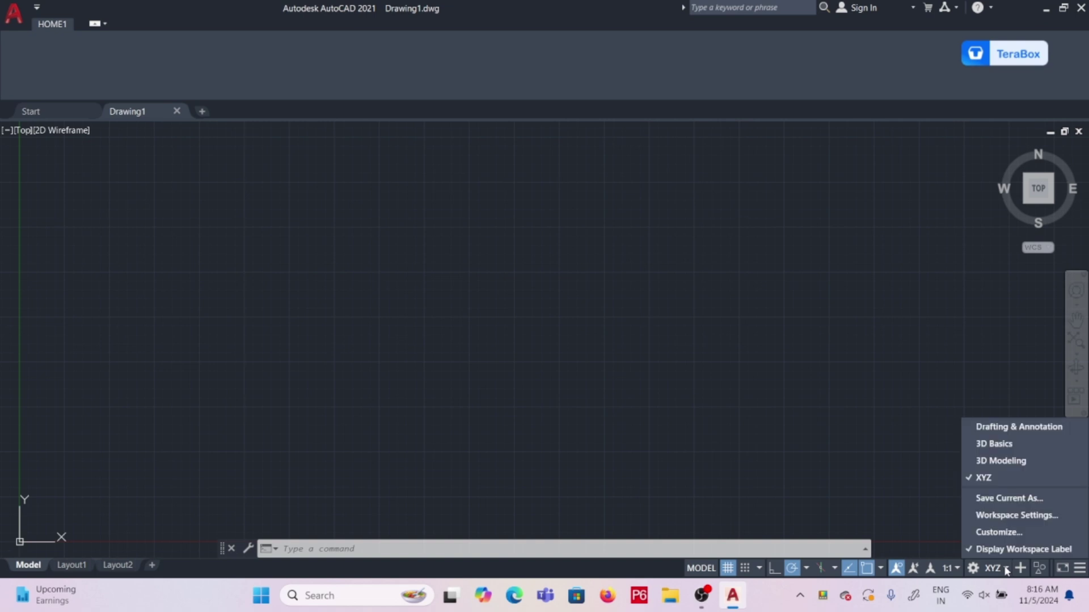
left_click(993, 533)
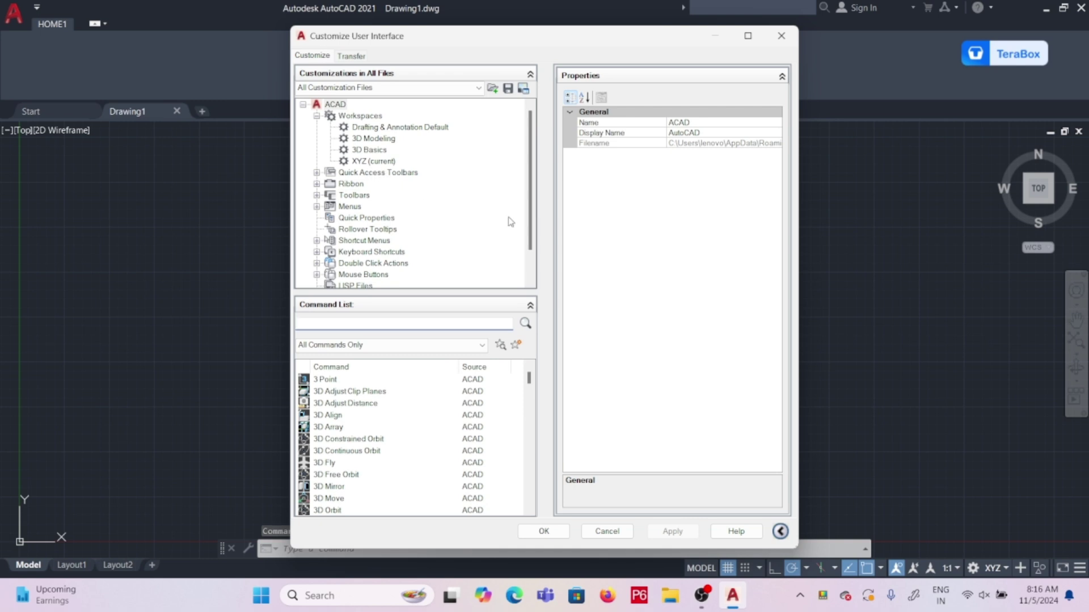
left_click(384, 161)
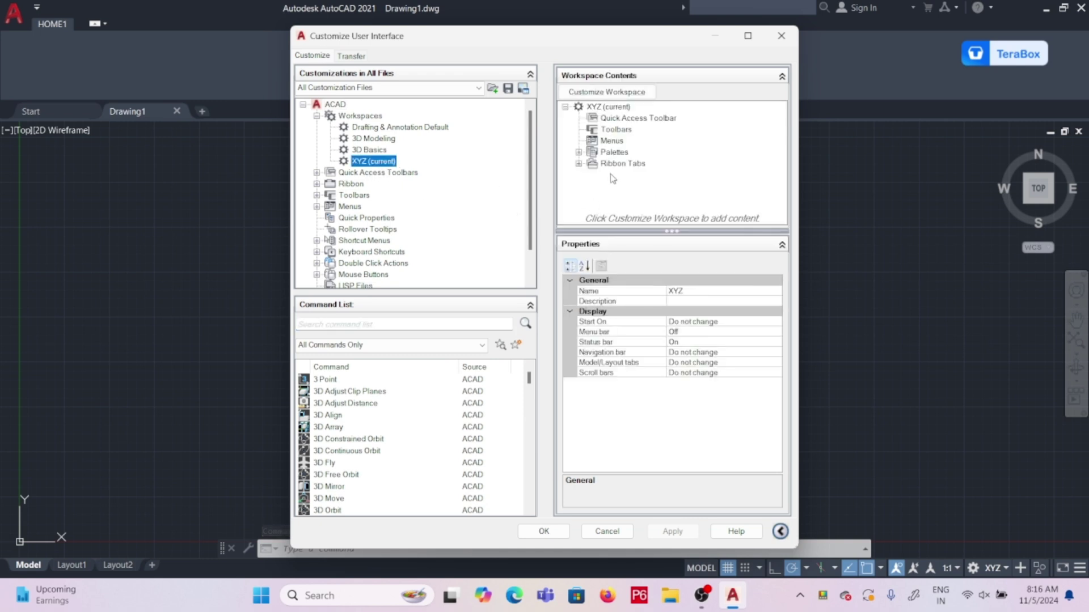
left_click(607, 166)
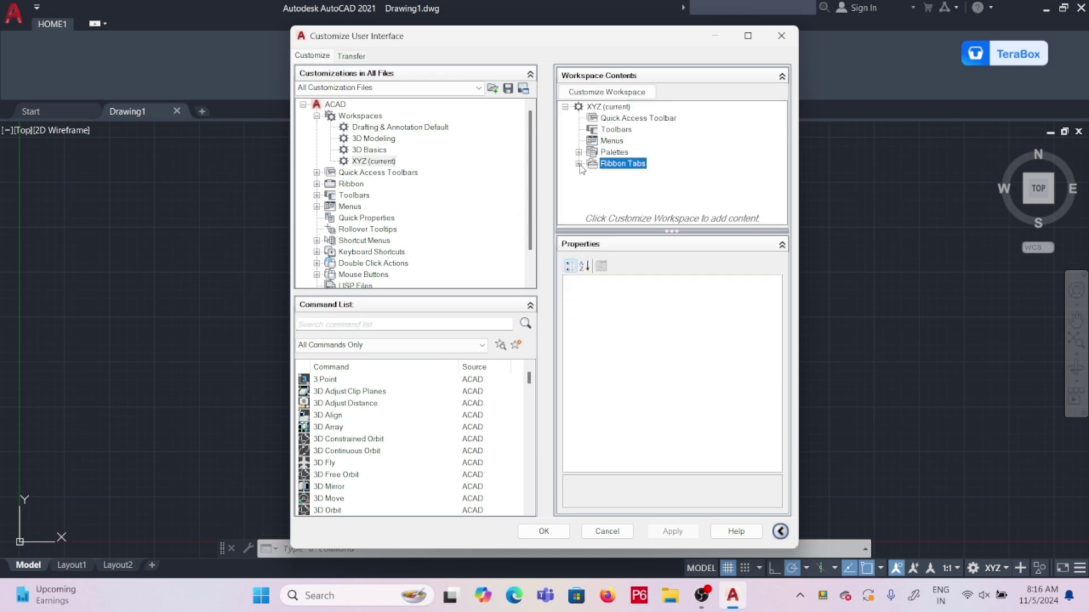
left_click(578, 164)
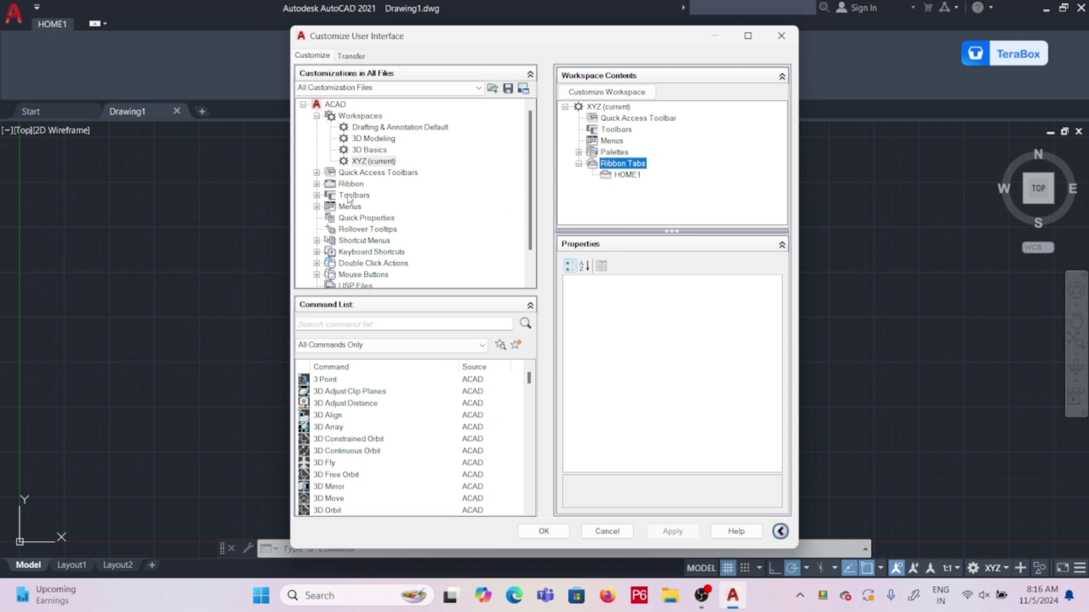
left_click(317, 184)
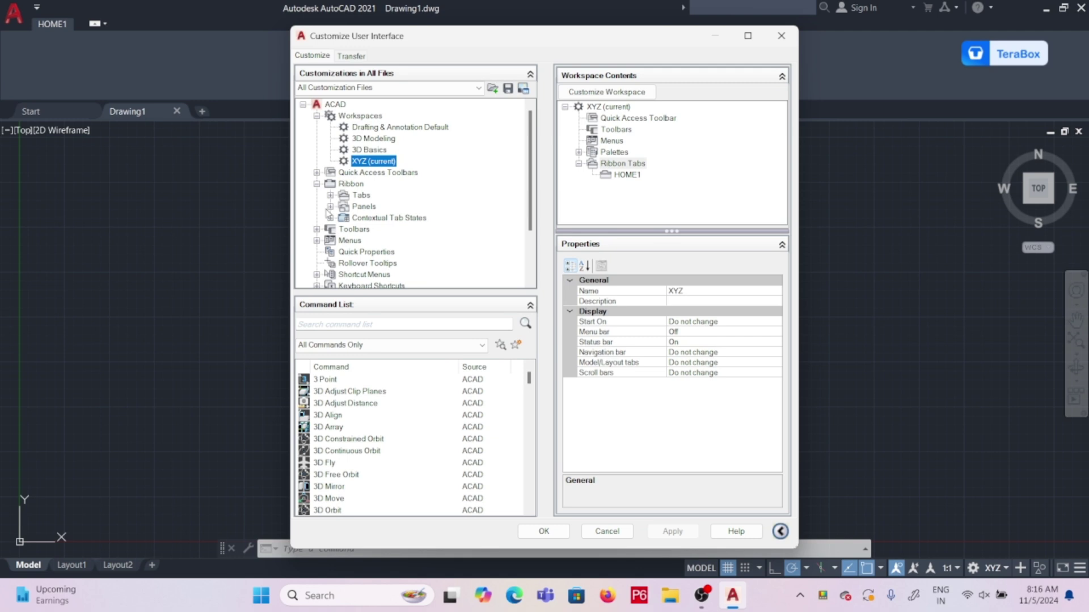
left_click(329, 207)
mouse_move(529, 145)
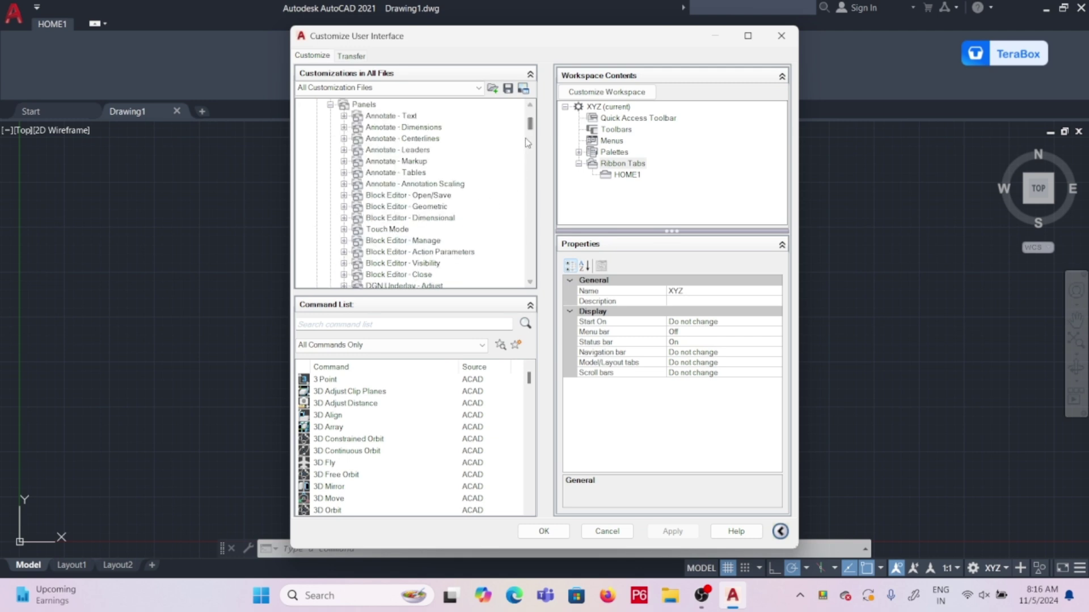
left_click_drag(531, 124, 538, 271)
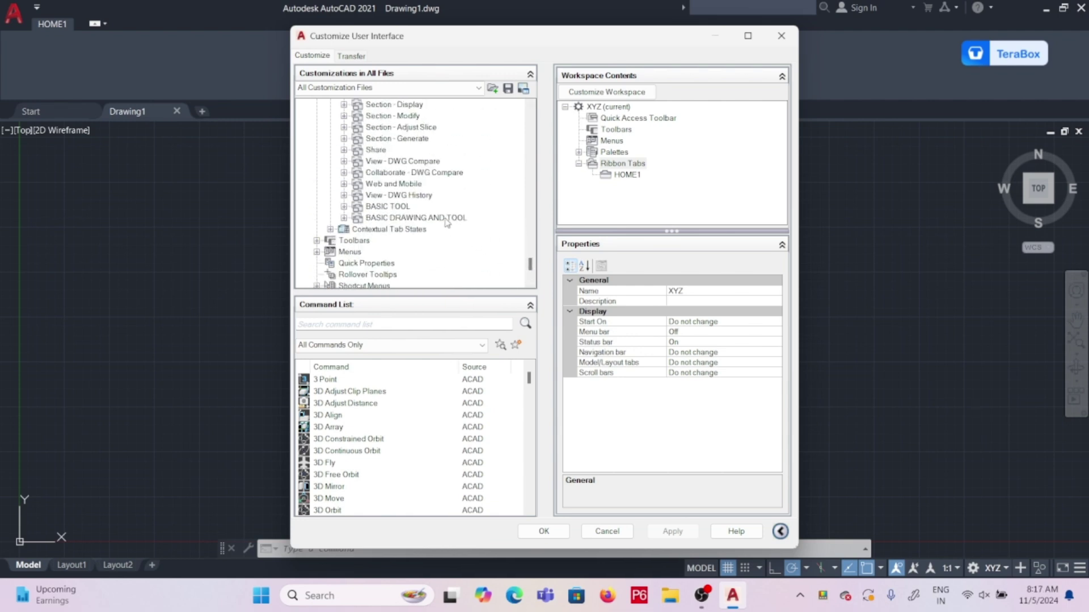
Step: Copy the BASIC DRAWING AND TOOL ribbon panel
right_click(446, 221)
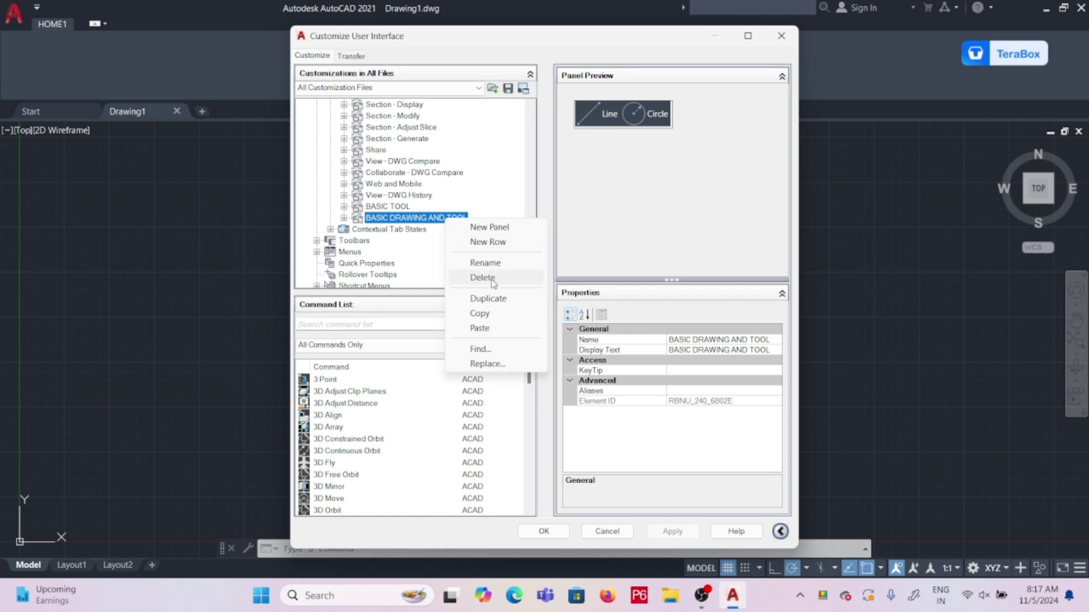
left_click(488, 316)
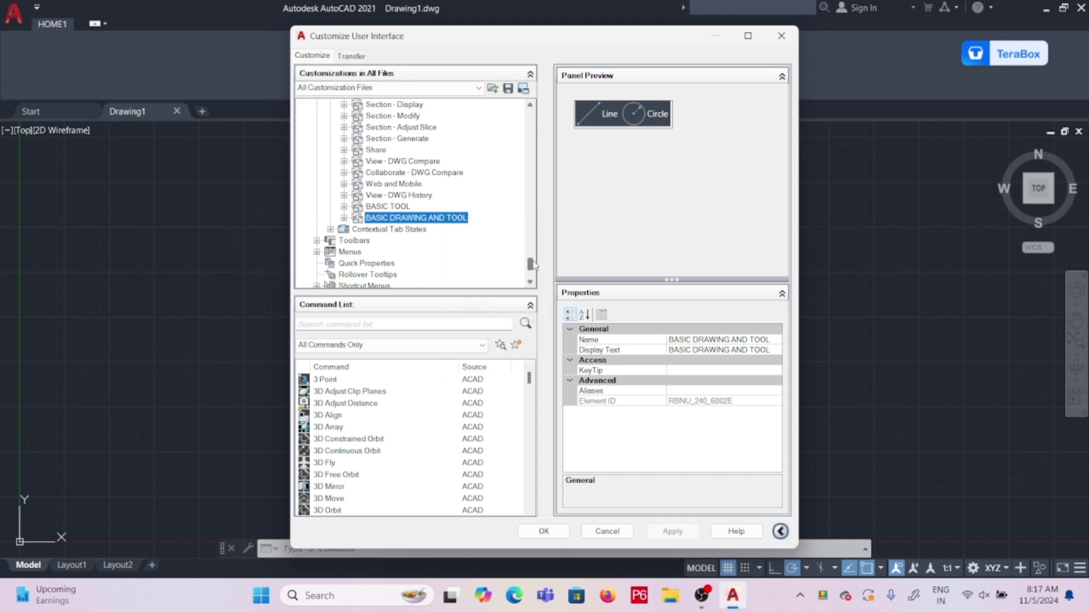
left_click_drag(532, 263, 501, 103)
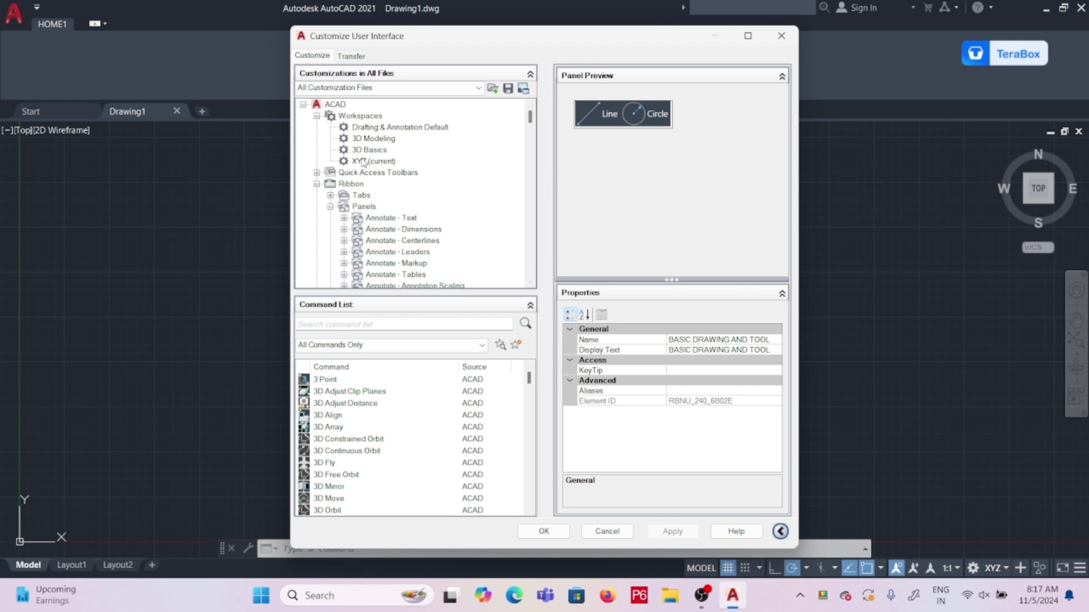
Step: Paste the copied panel into the HOME1 ribbon tab, then apply and save the customisation
left_click(330, 196)
mouse_move(530, 118)
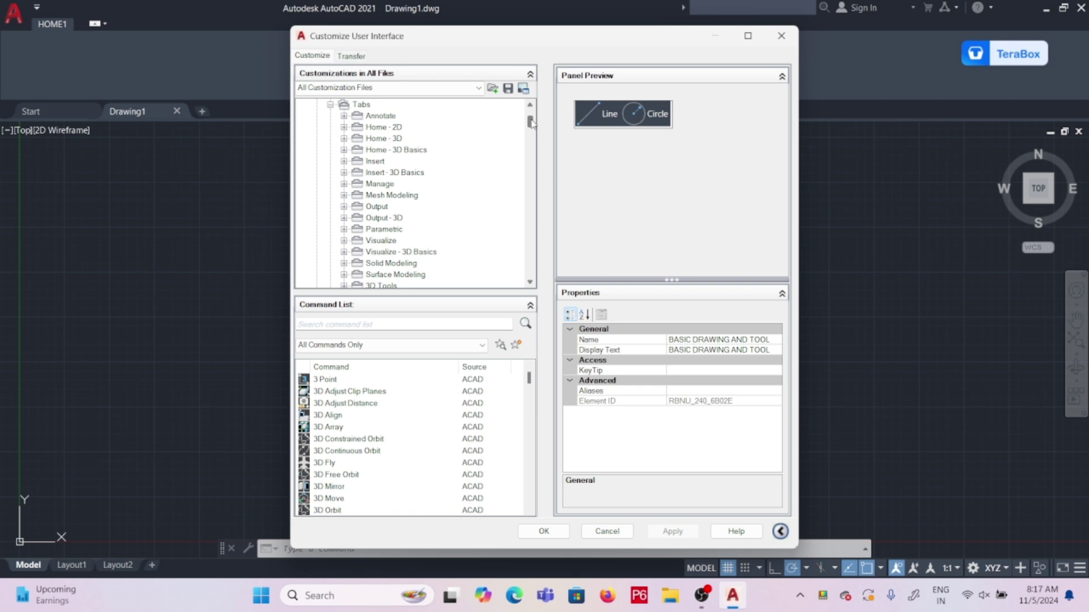
left_click_drag(531, 124, 527, 156)
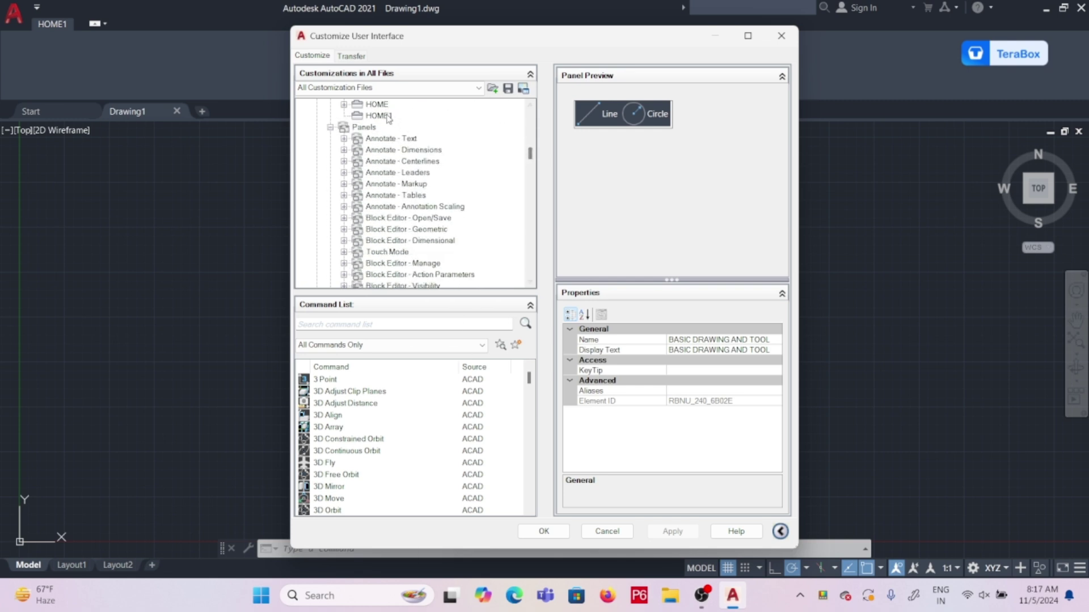
left_click(388, 116)
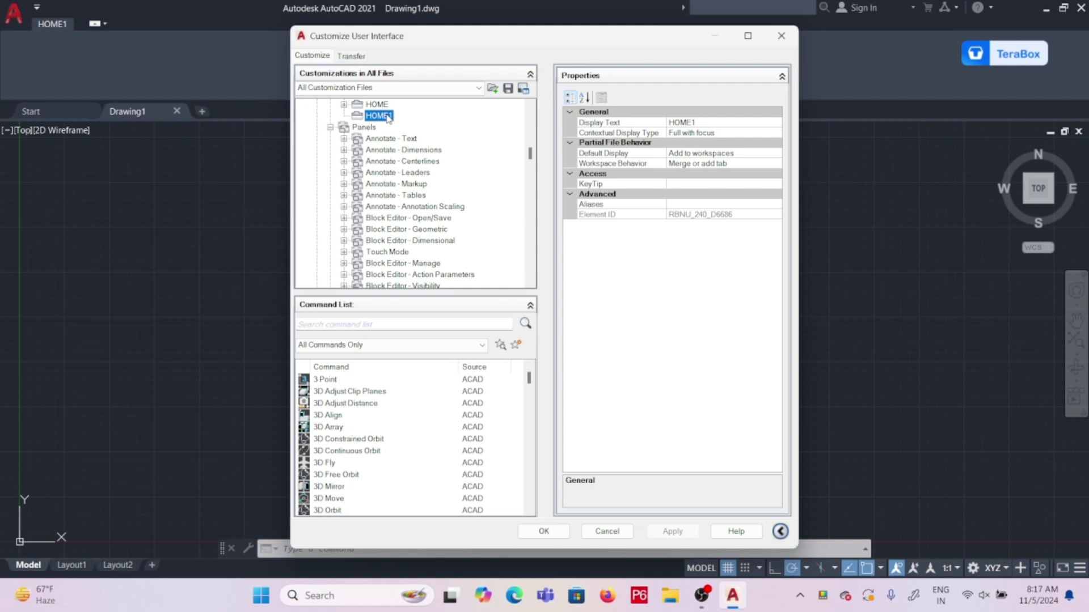
left_click(388, 116)
key("Return")
right_click(384, 122)
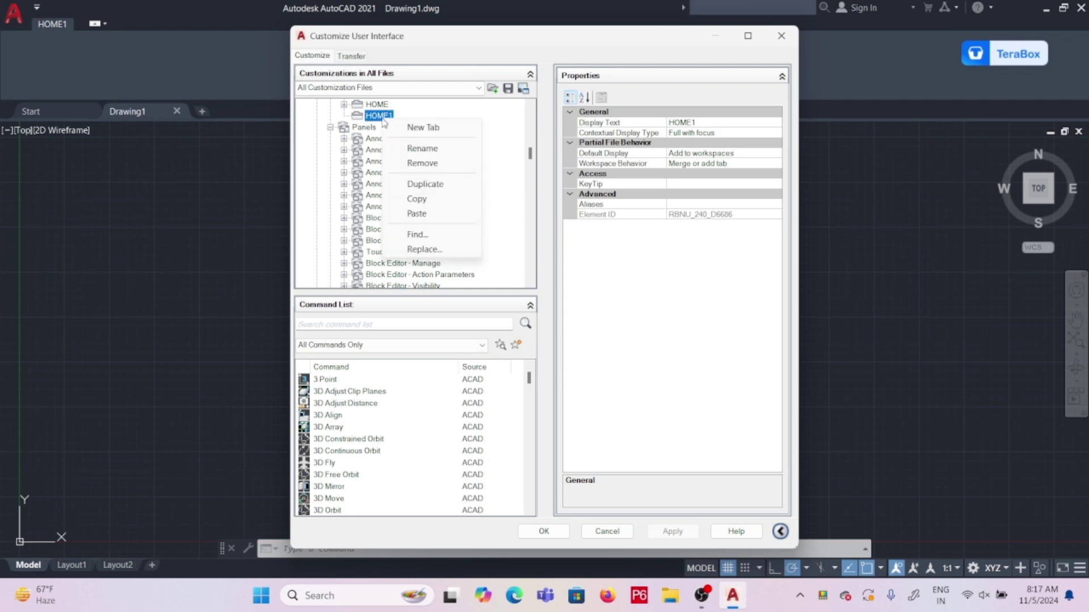
left_click(422, 214)
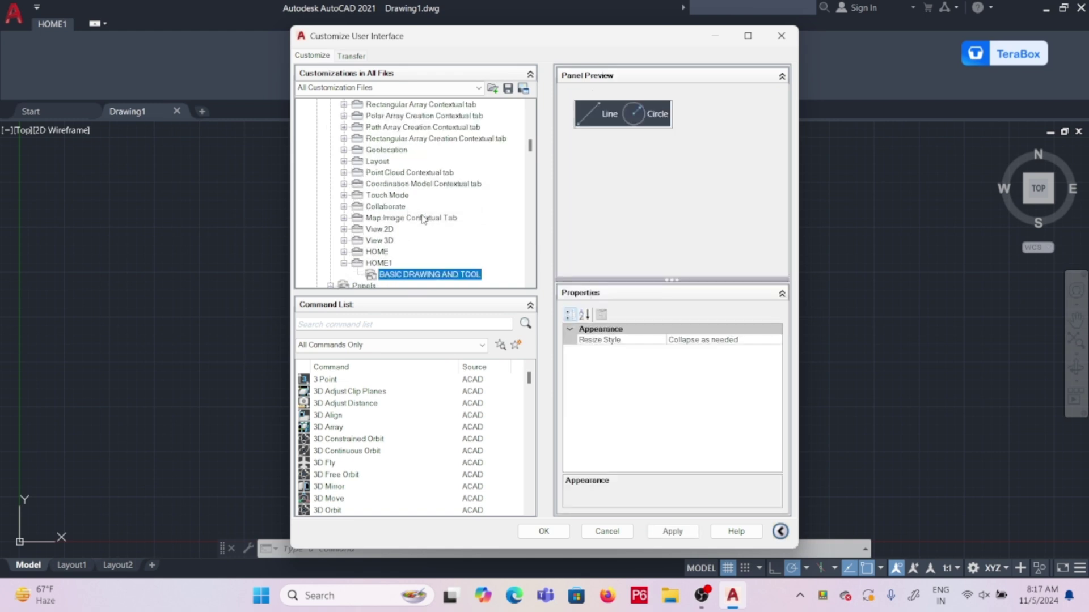
left_click(673, 532)
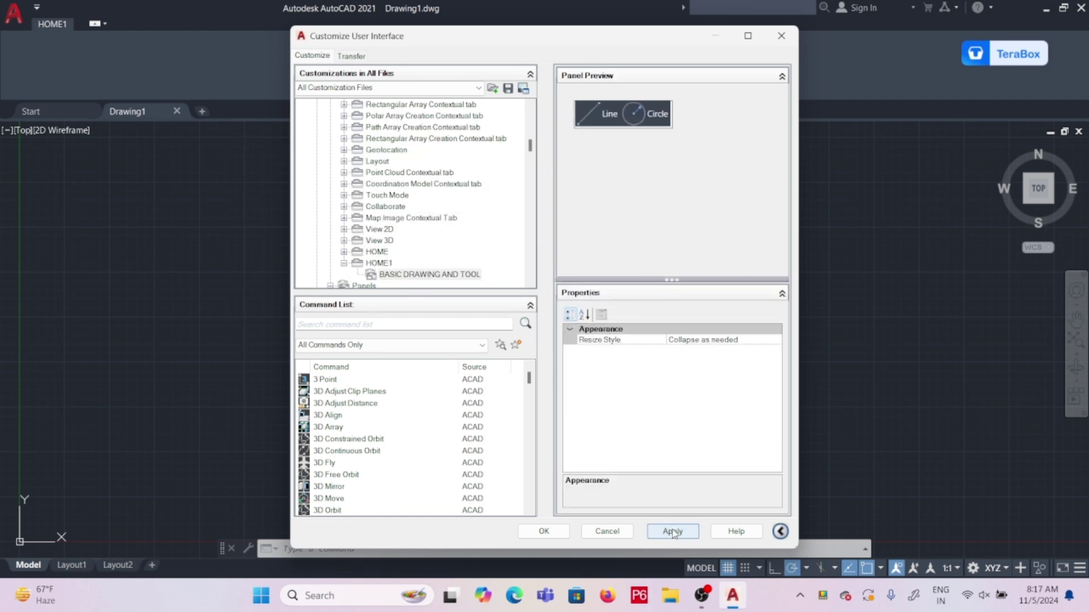
left_click(551, 536)
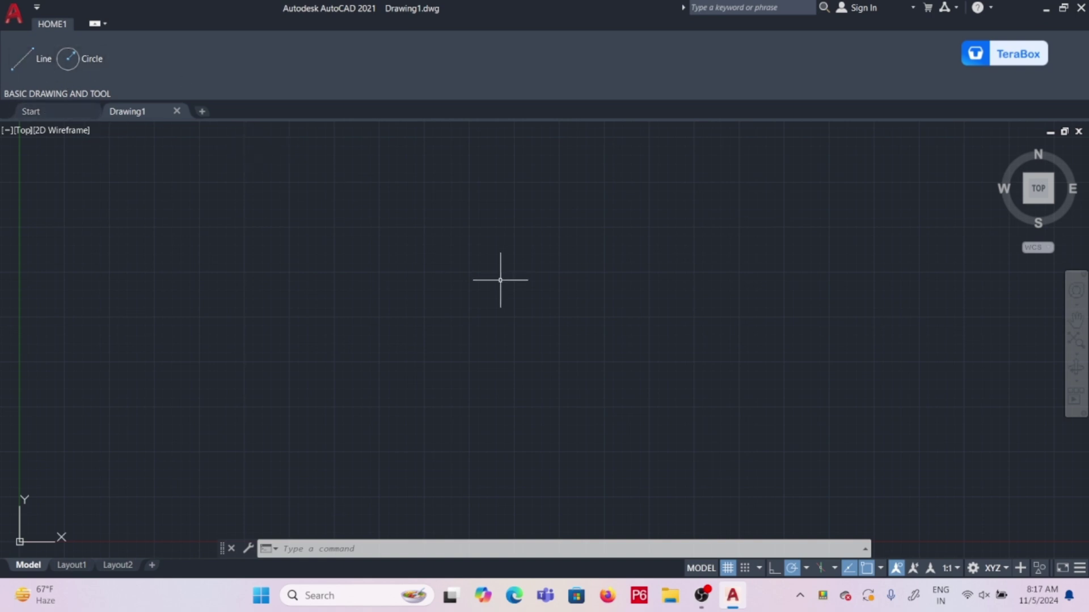
Step: Cancel any pending command and reopen Customize User Interface from the Workspace Switching menu
key("Escape")
key("Escape")
key("Escape")
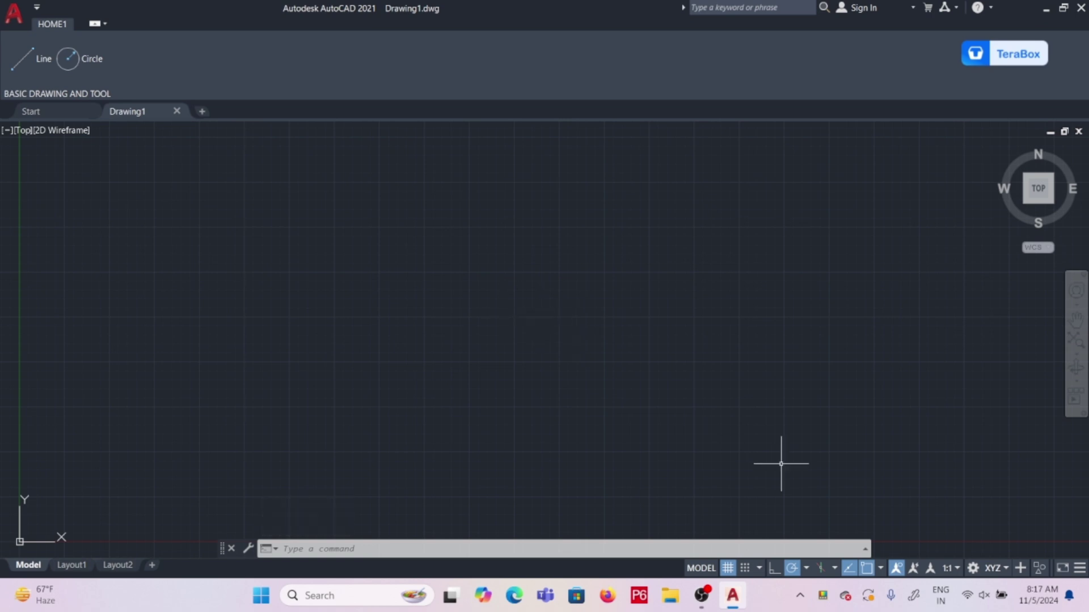
left_click(1007, 570)
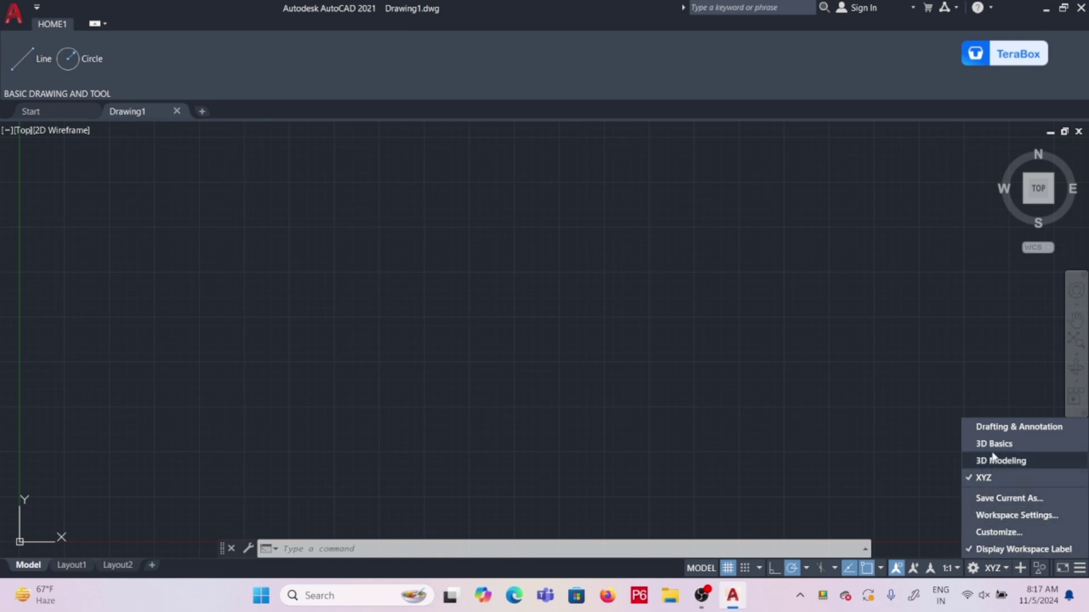
left_click(998, 533)
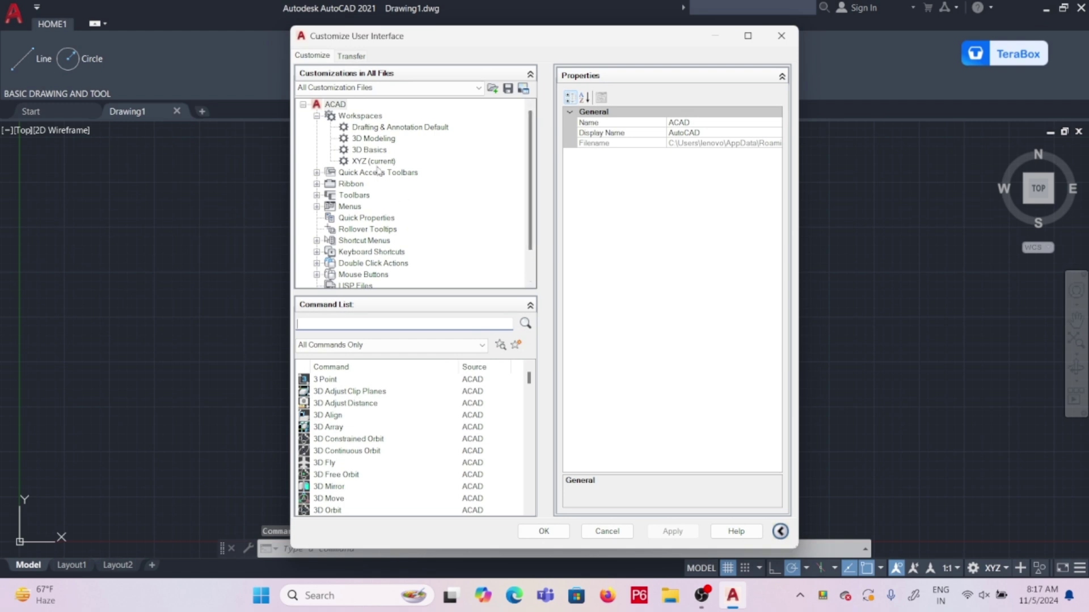
Step: Delete the XYZ workspace, confirming the removal
left_click(371, 163)
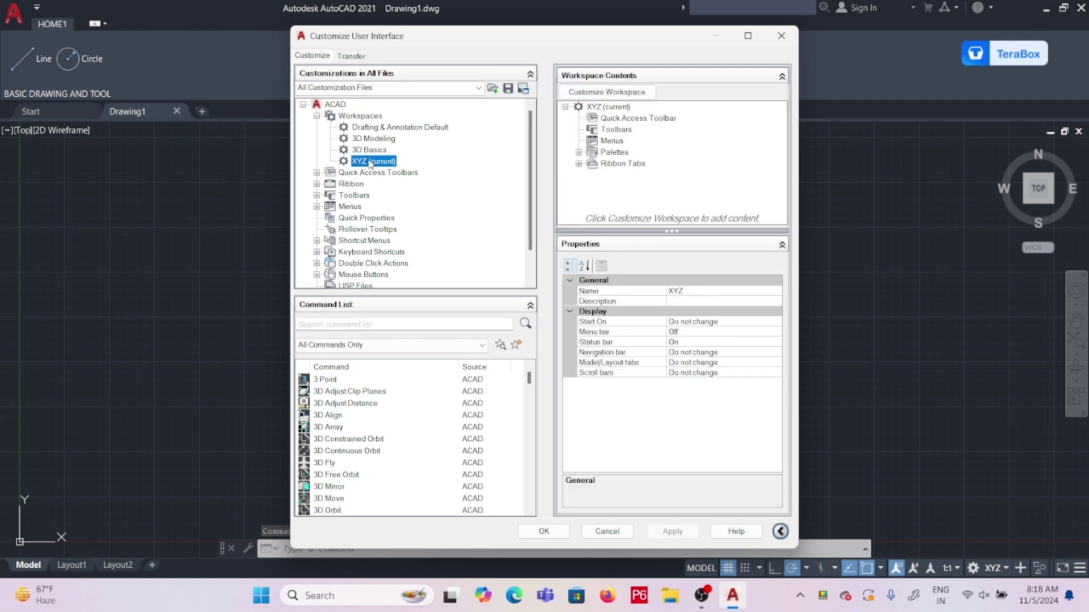
right_click(370, 163)
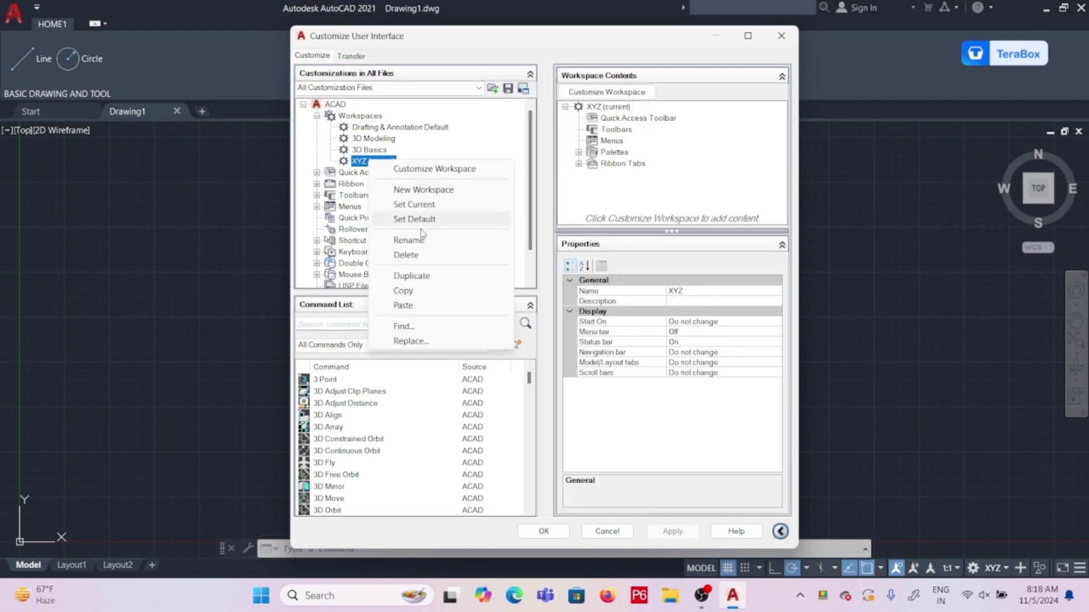
left_click(416, 256)
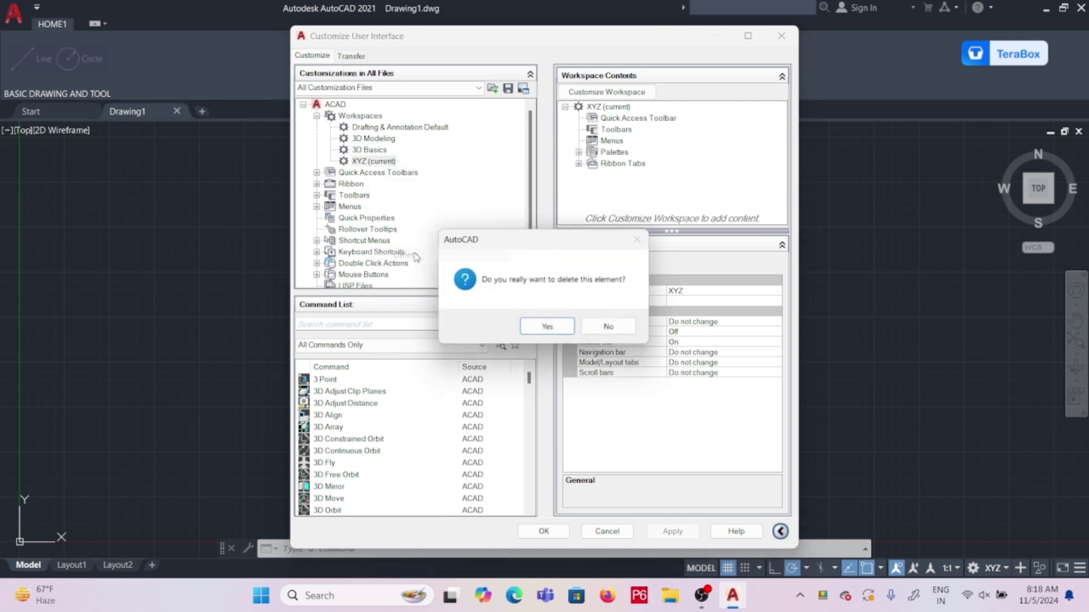
left_click(541, 329)
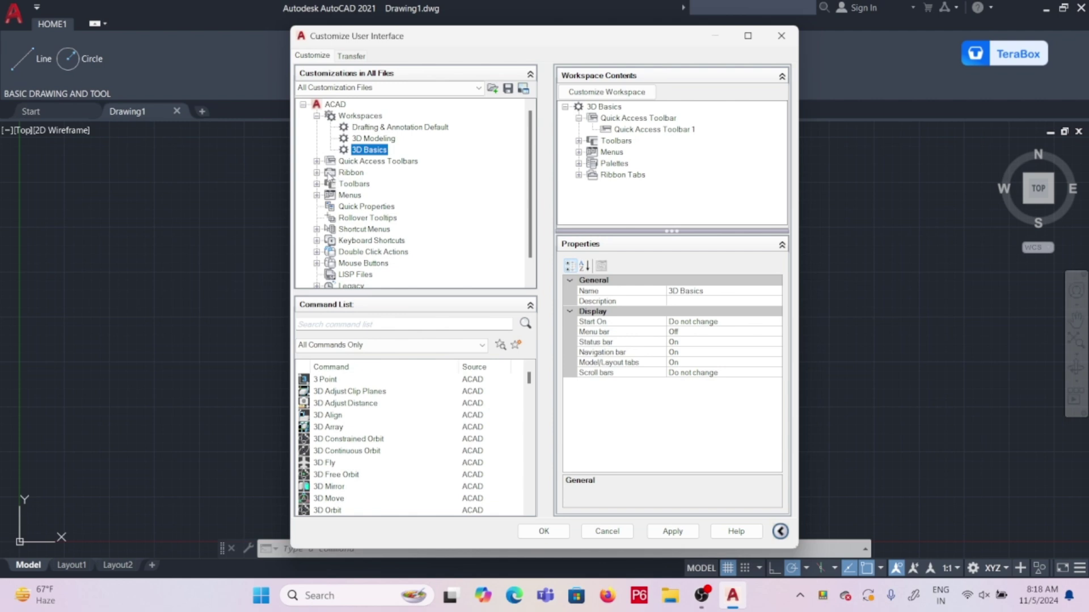
Step: Under Ribbon > Tabs, remove the HOME1 and HOME tabs, confirming each deletion
left_click(317, 173)
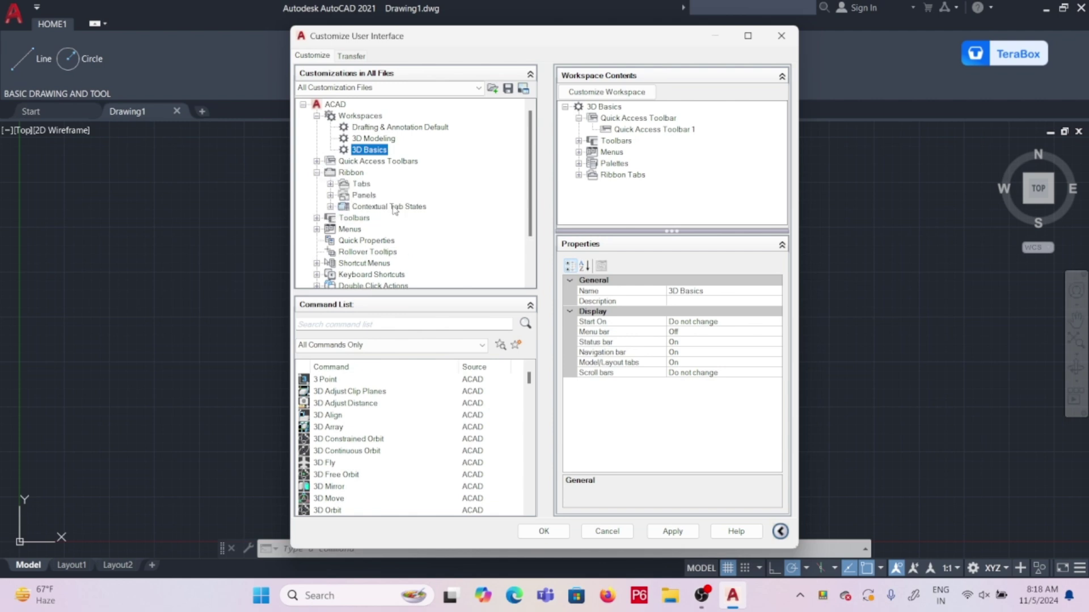
left_click(362, 184)
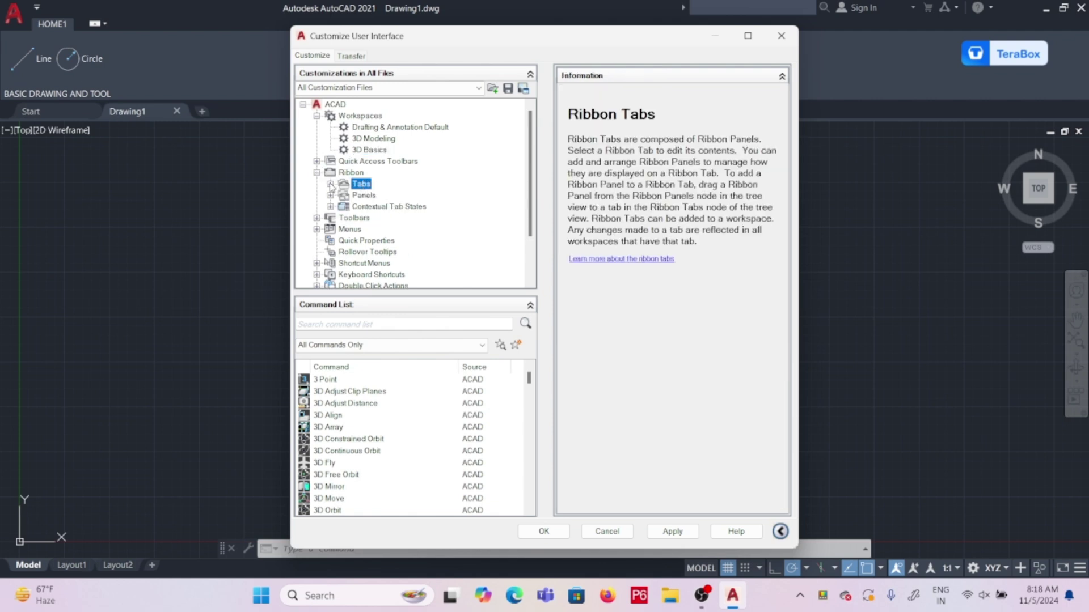
left_click(330, 184)
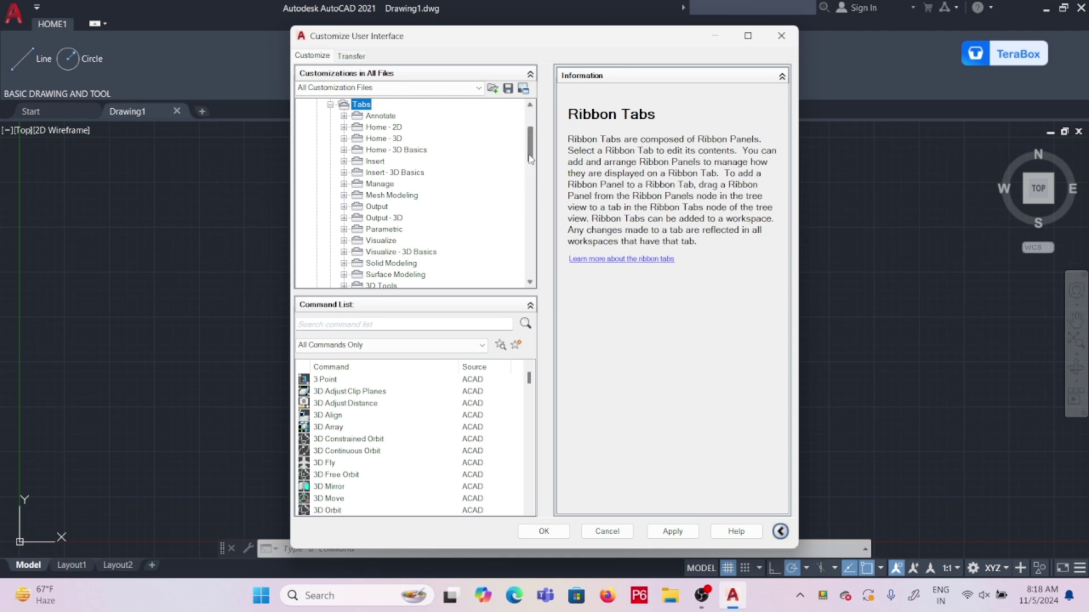
left_click_drag(530, 158, 538, 258)
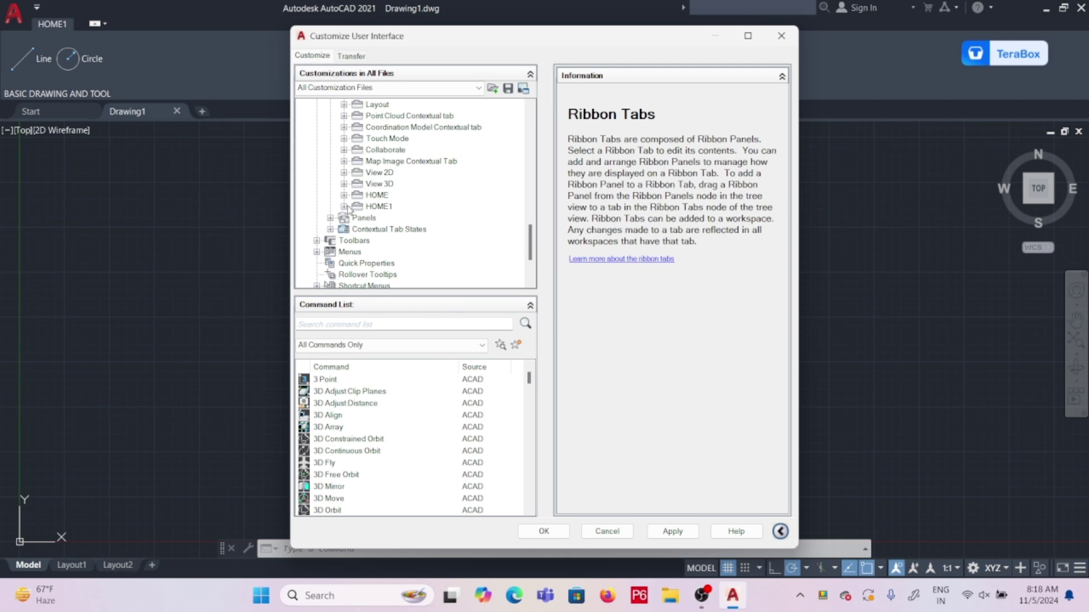
left_click(383, 207)
right_click(383, 207)
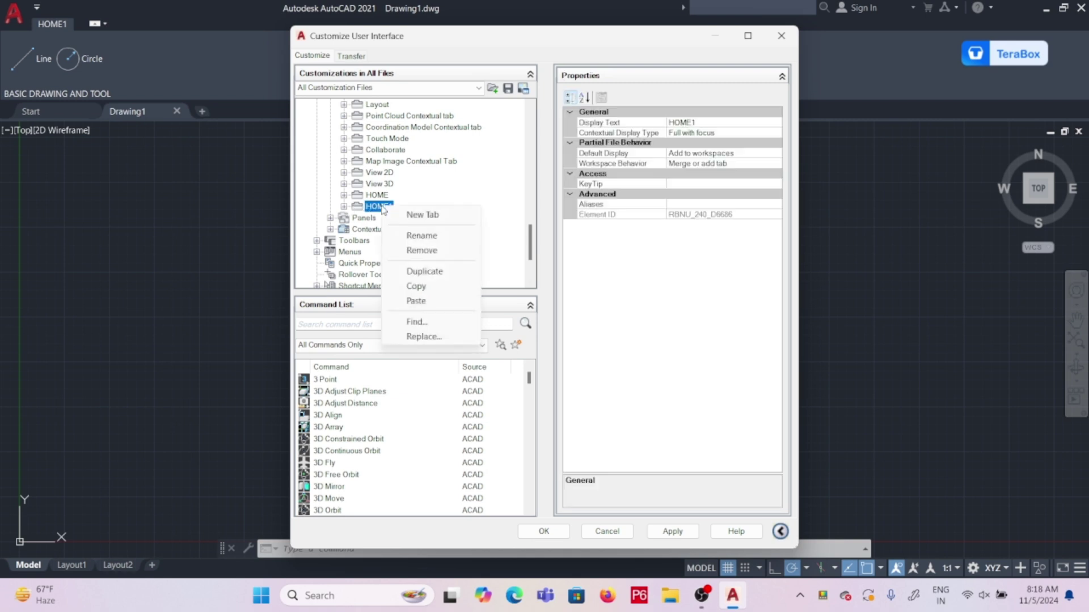
left_click(425, 250)
left_click(548, 327)
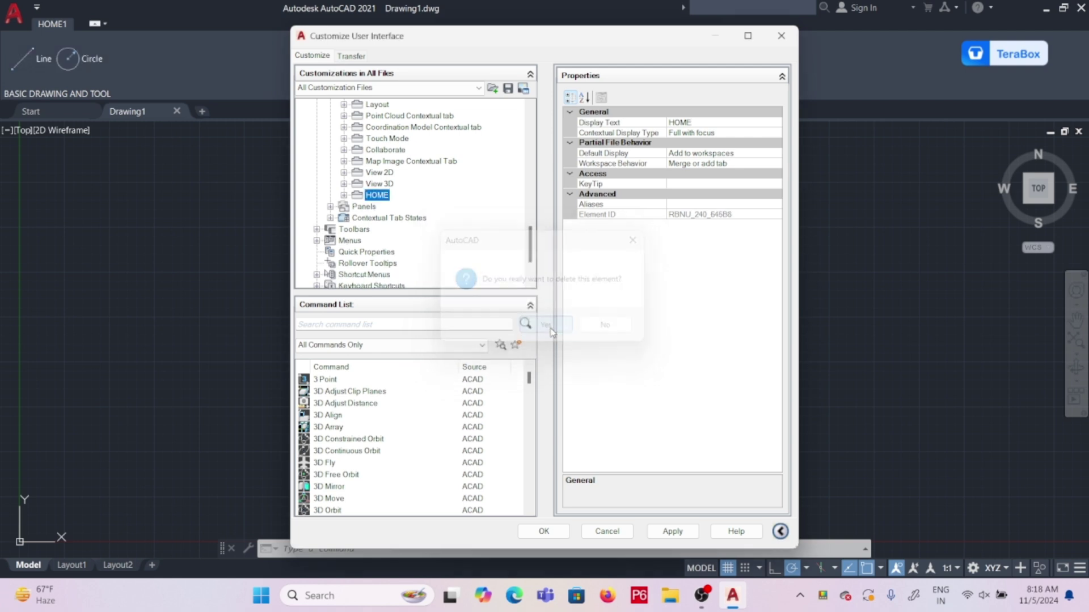
right_click(372, 197)
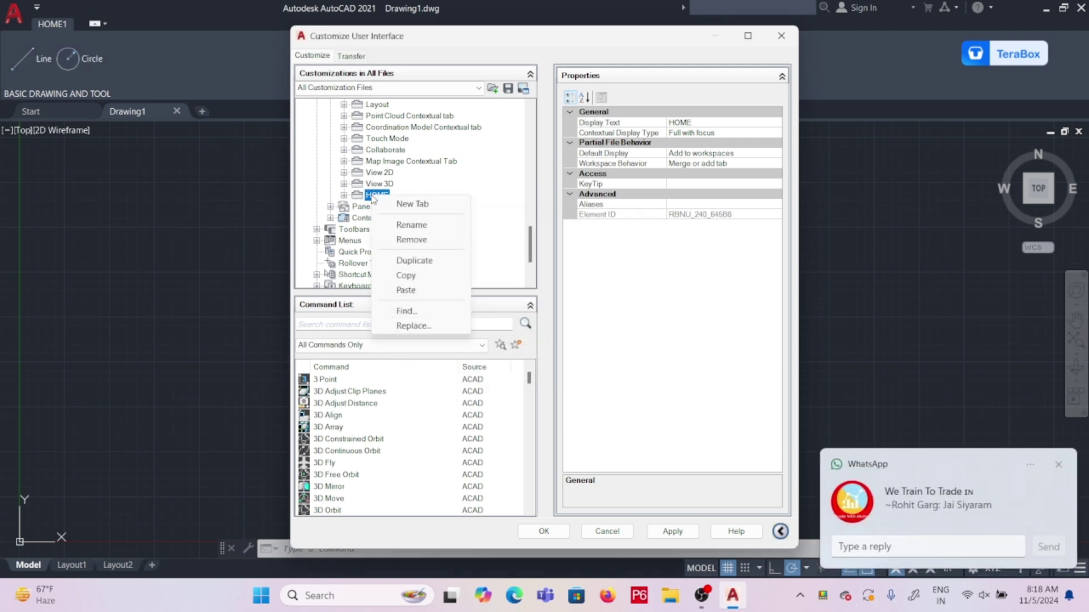
left_click(411, 239)
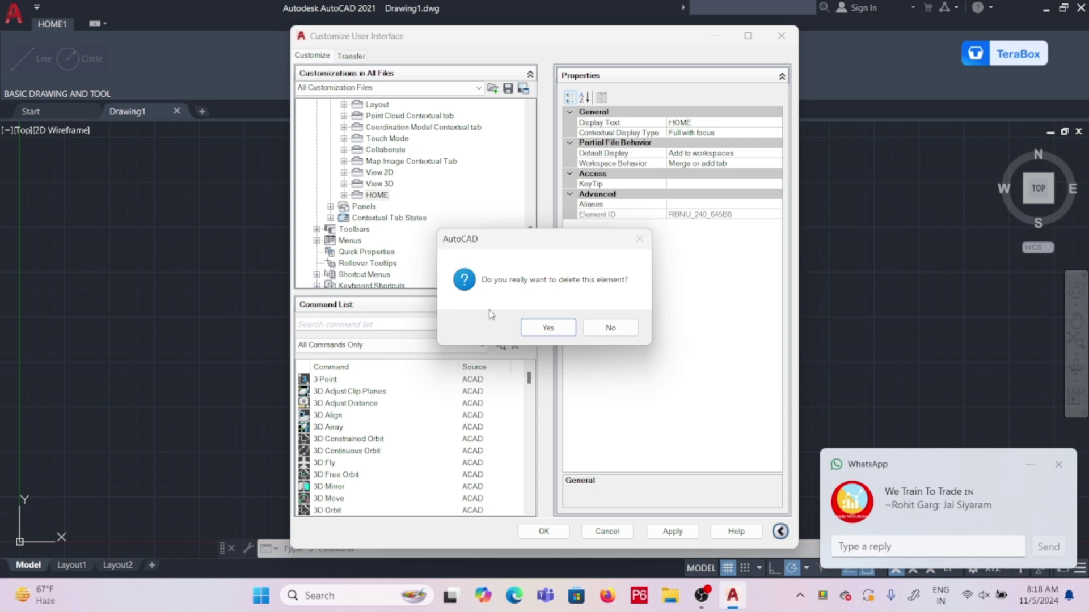
left_click(544, 327)
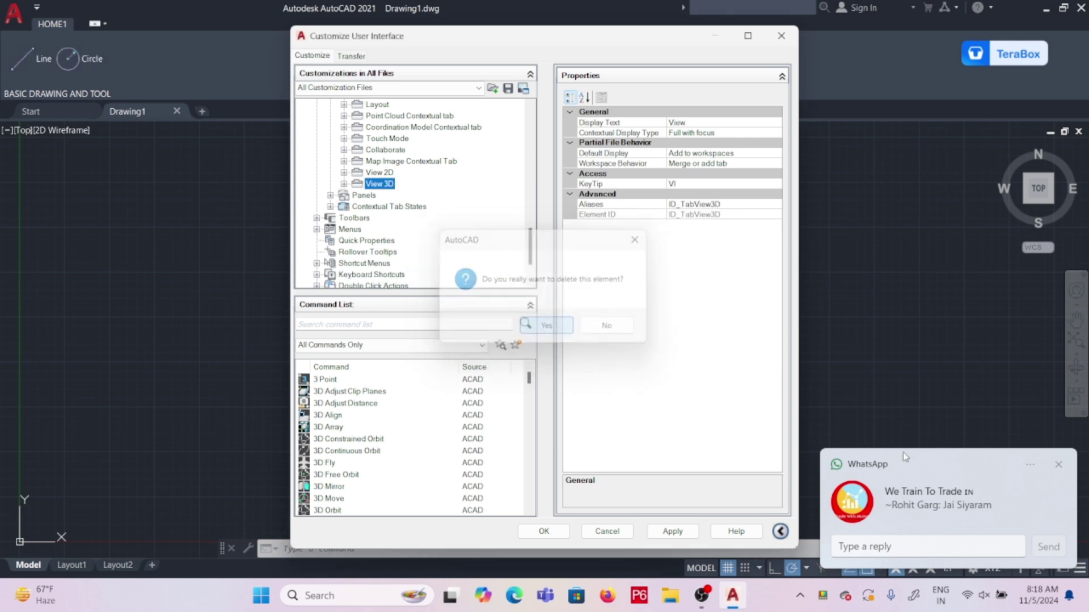
left_click(1059, 465)
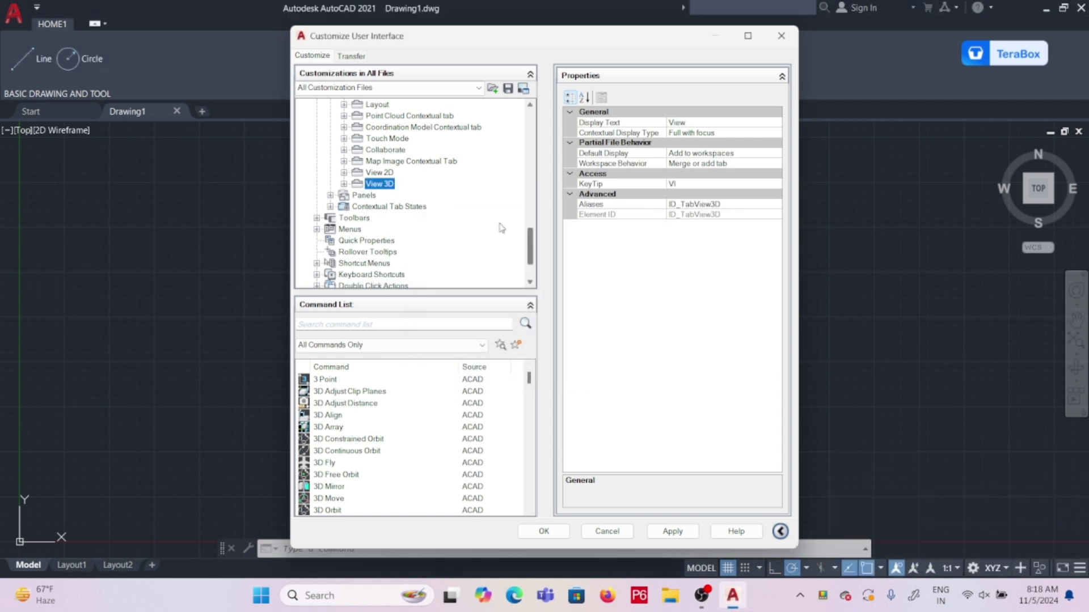
mouse_move(529, 154)
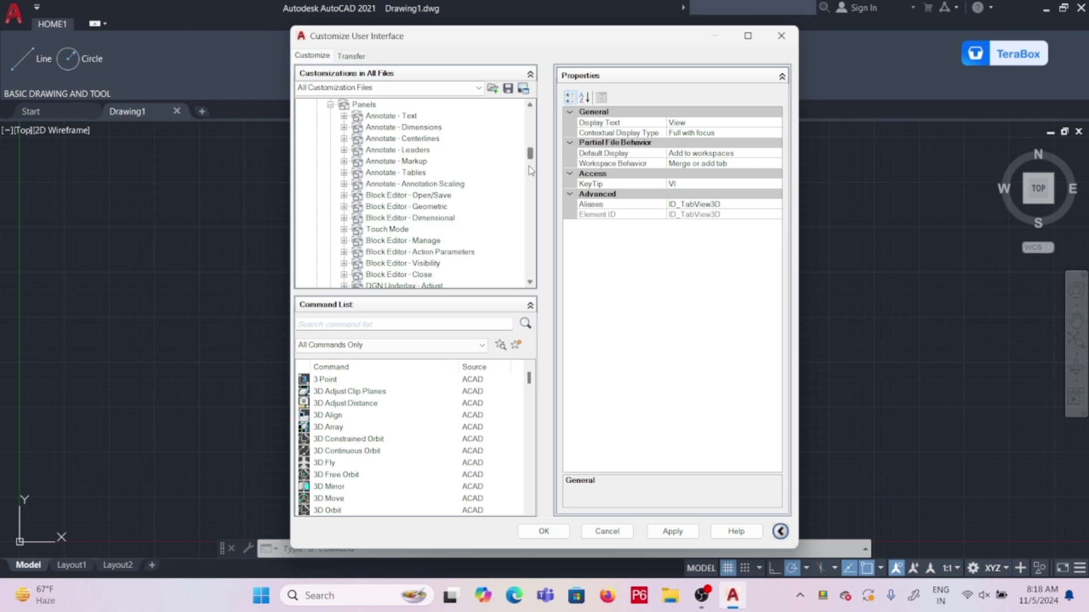
Step: Delete the BASIC DRAWING AND TOOL ribbon panel, confirming the deletion
left_click_drag(529, 159, 534, 274)
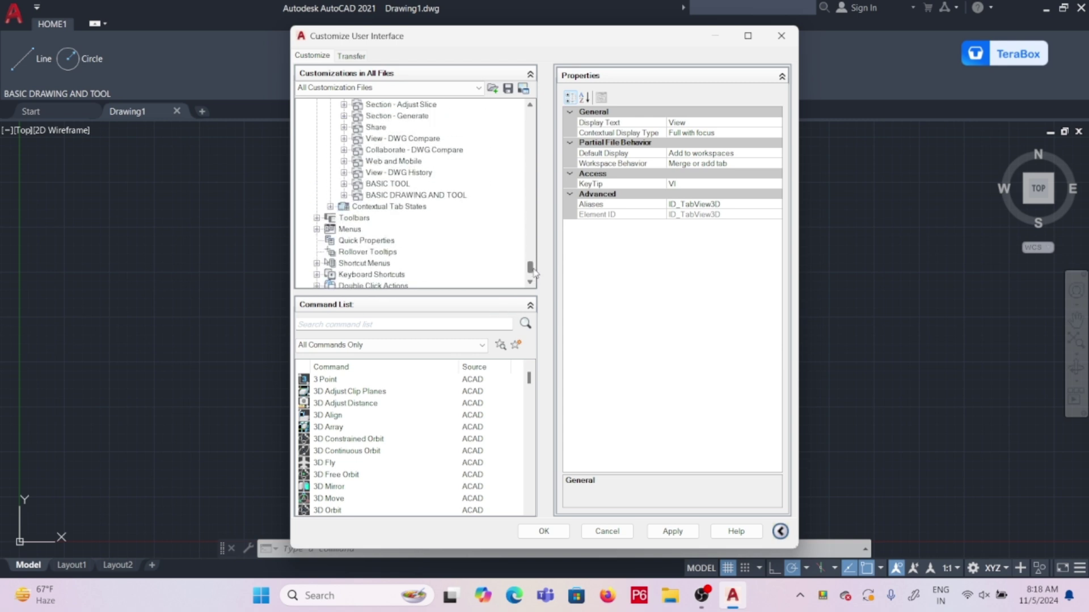
left_click(373, 197)
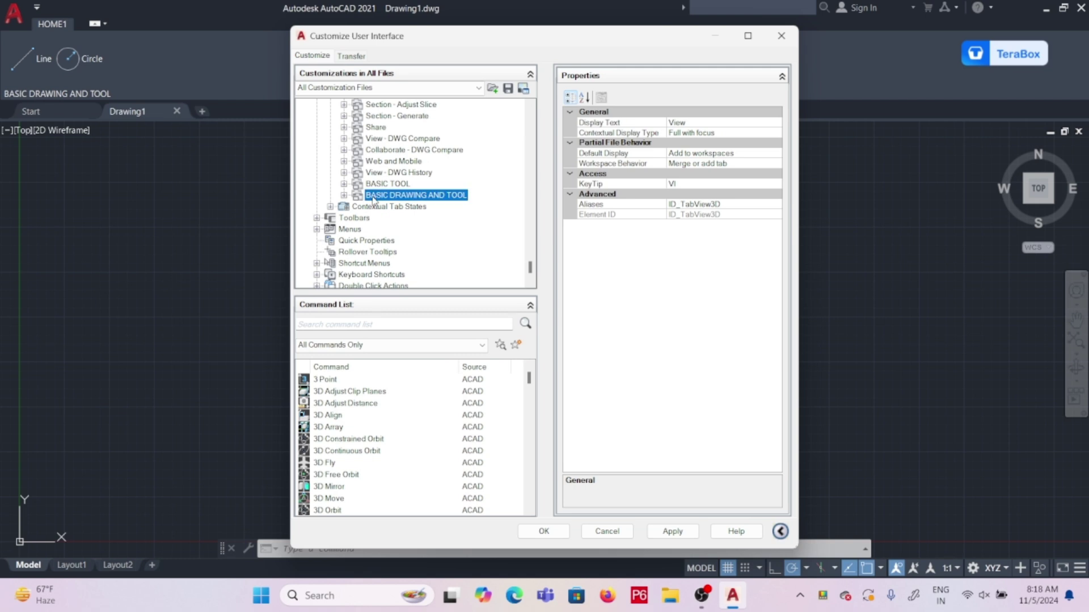
right_click(373, 196)
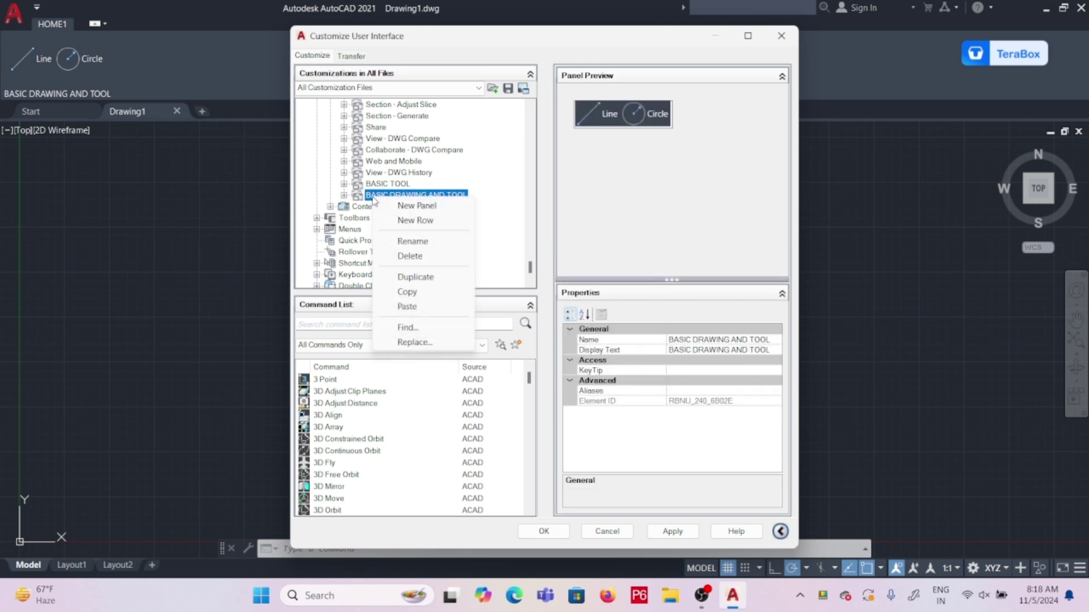
left_click(414, 256)
left_click(539, 326)
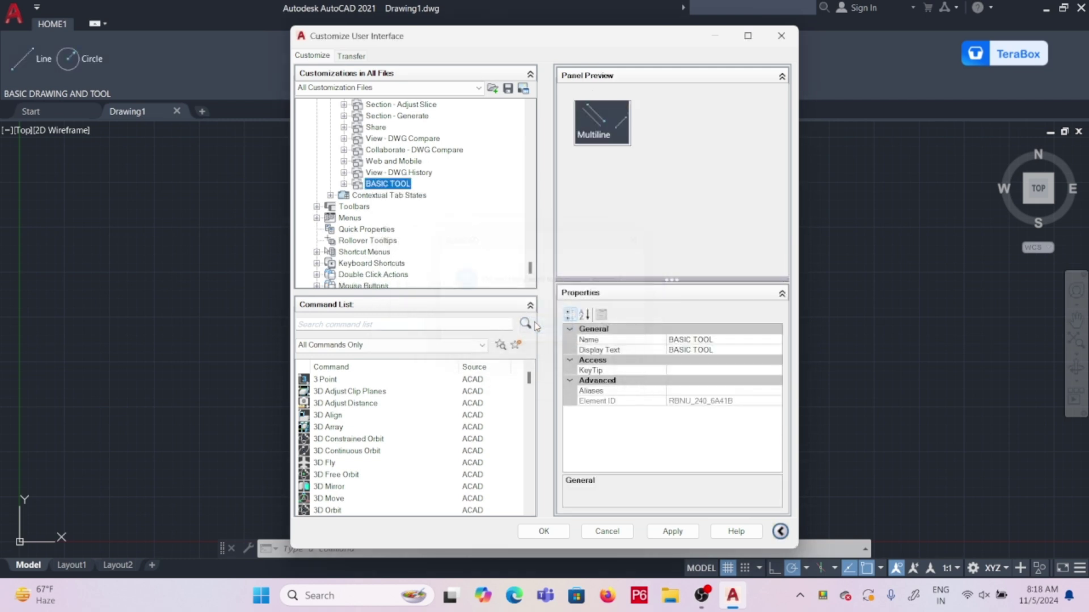
Step: Delete the BASIC TOOL panel, then apply the changes and close the customization window
right_click(379, 189)
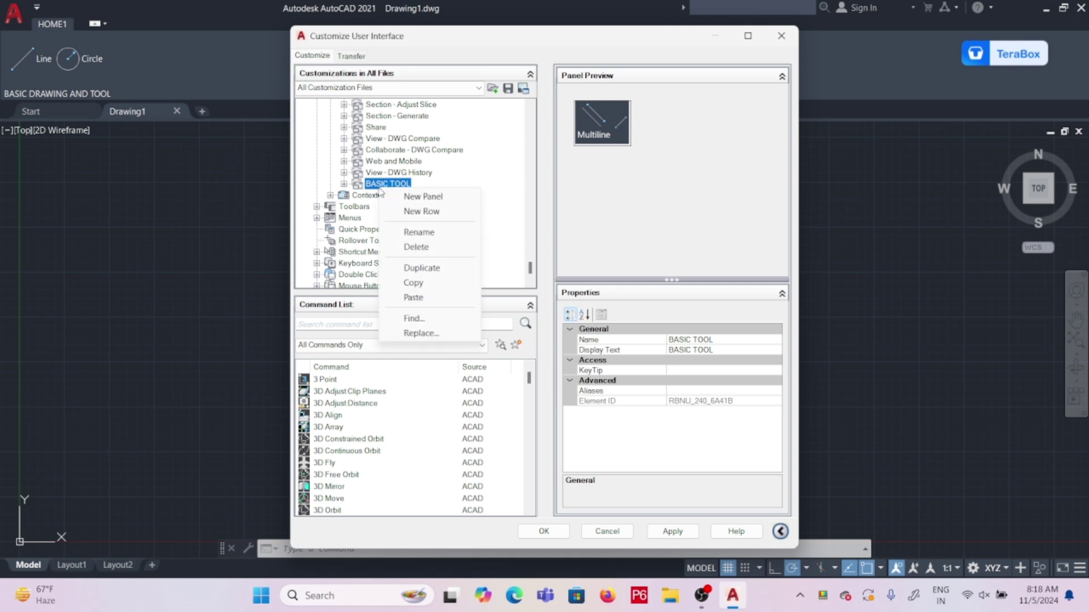
left_click(420, 248)
left_click(547, 328)
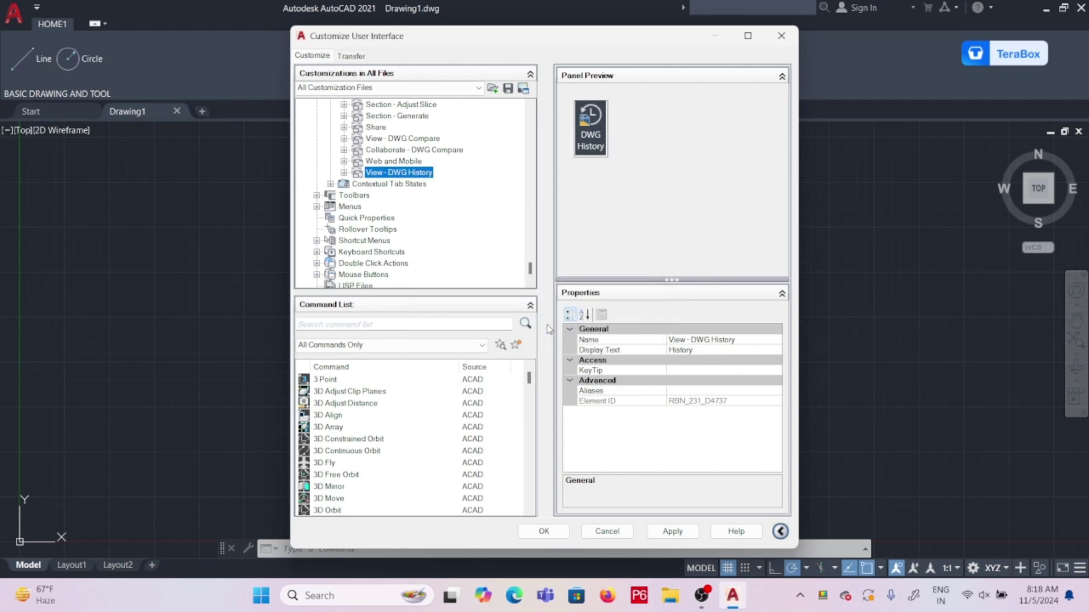
left_click(672, 533)
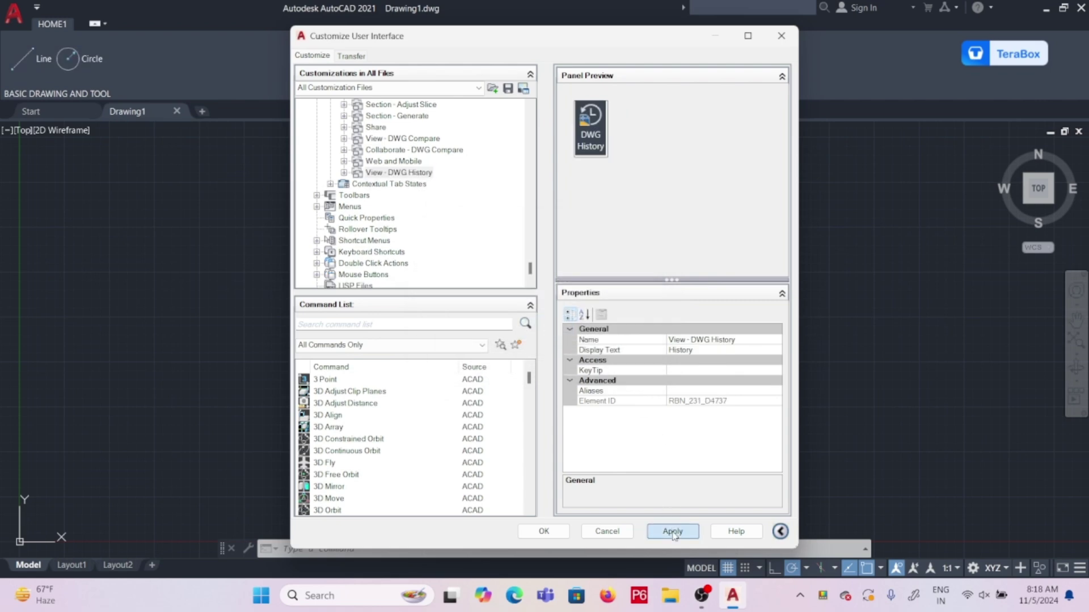
left_click(544, 532)
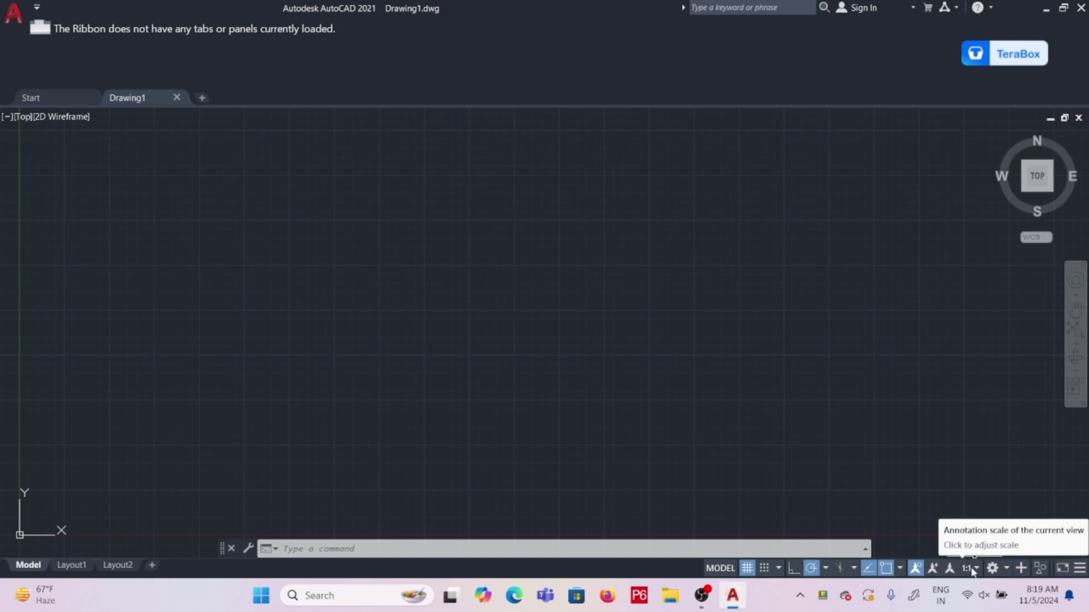
Step: Turn off the workspace name label from the Workspace Switching menu
left_click(971, 569)
left_click(875, 420)
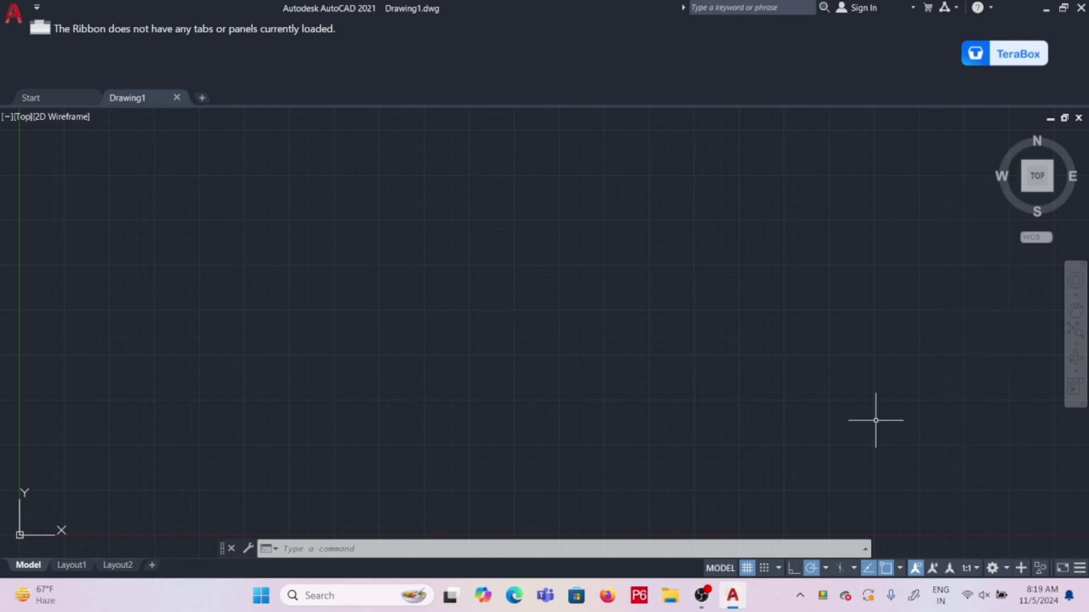
left_click(1008, 569)
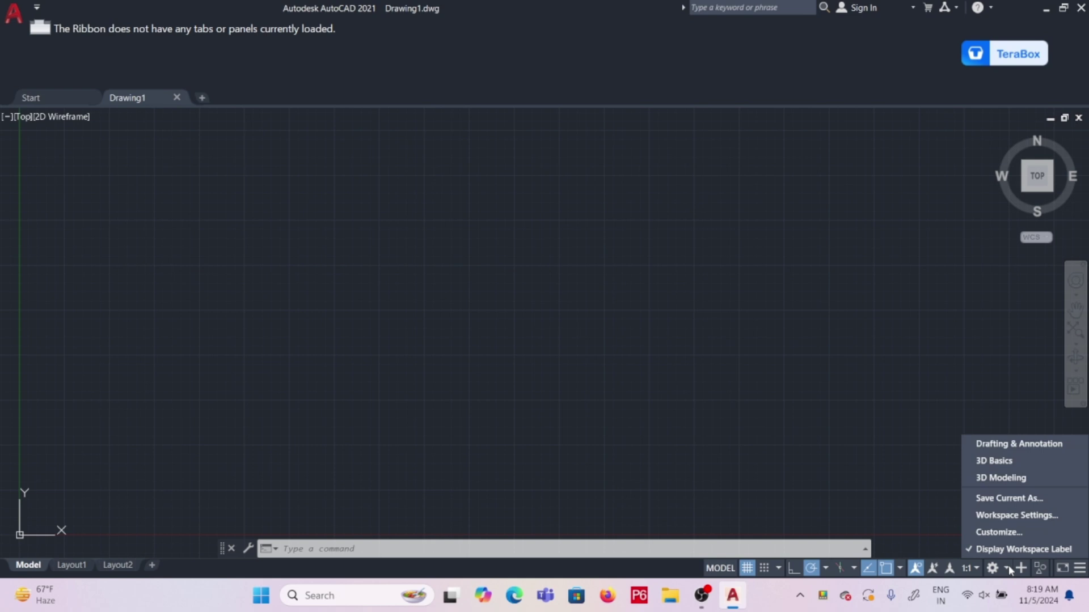
left_click(1003, 550)
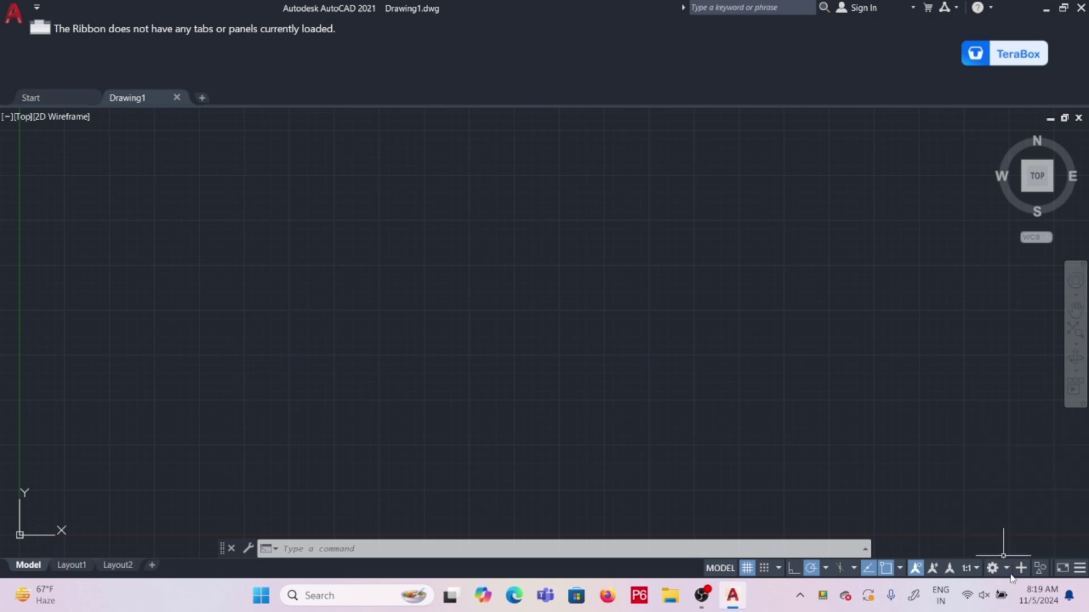
Step: Switch to the Drafting & Annotation workspace and turn the workspace label back on
left_click(1008, 572)
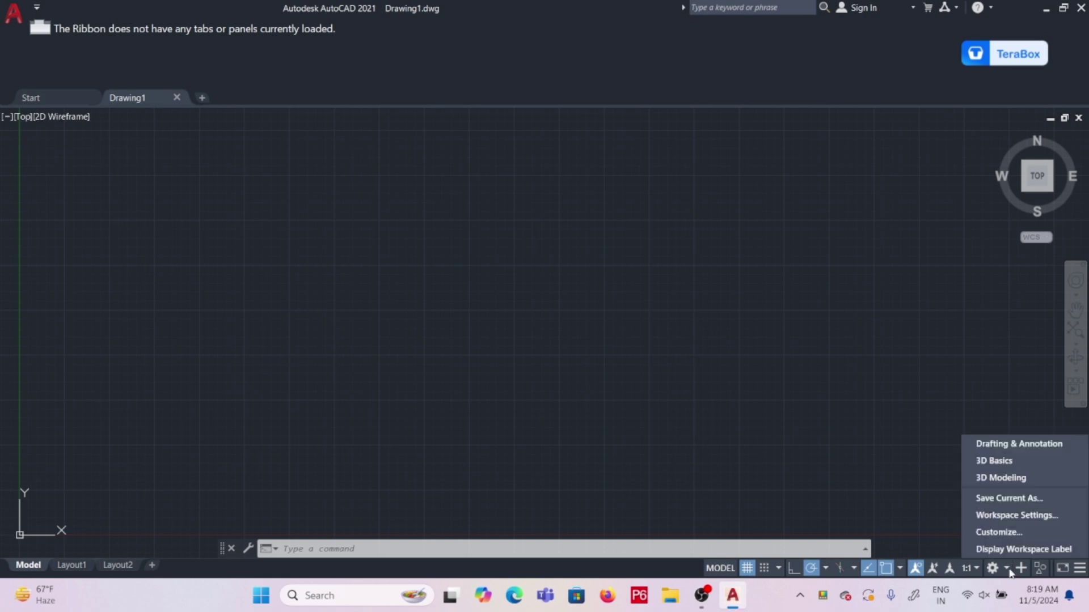
left_click(981, 445)
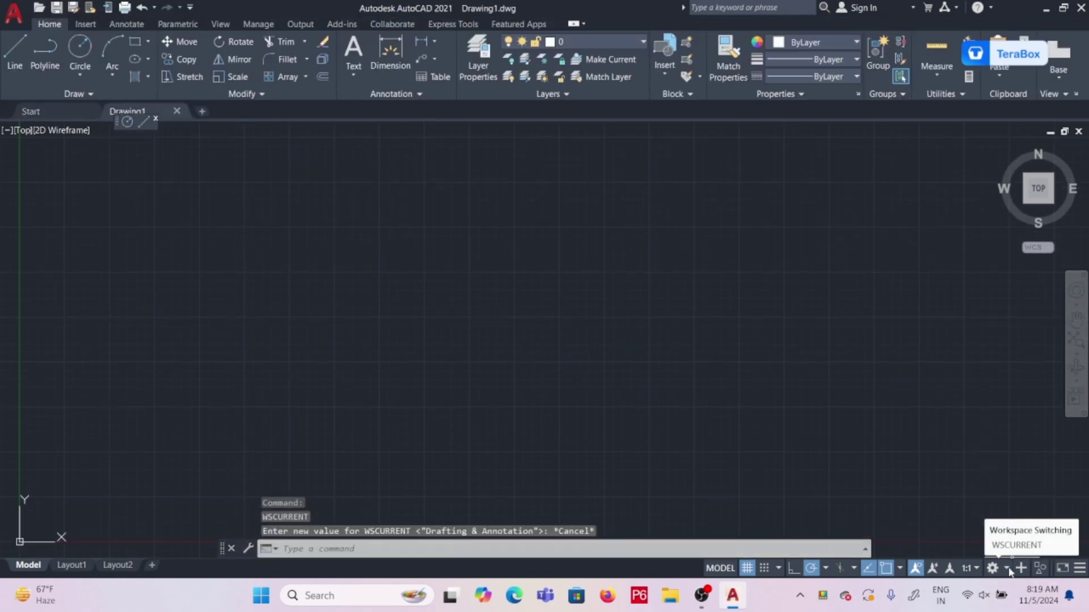
left_click(1008, 571)
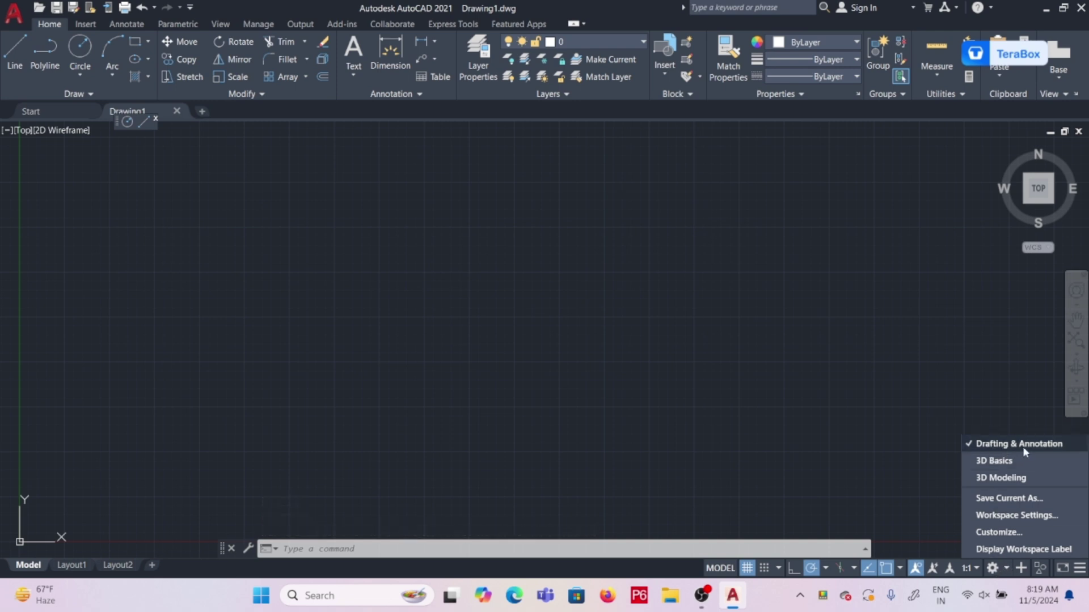
left_click(1011, 550)
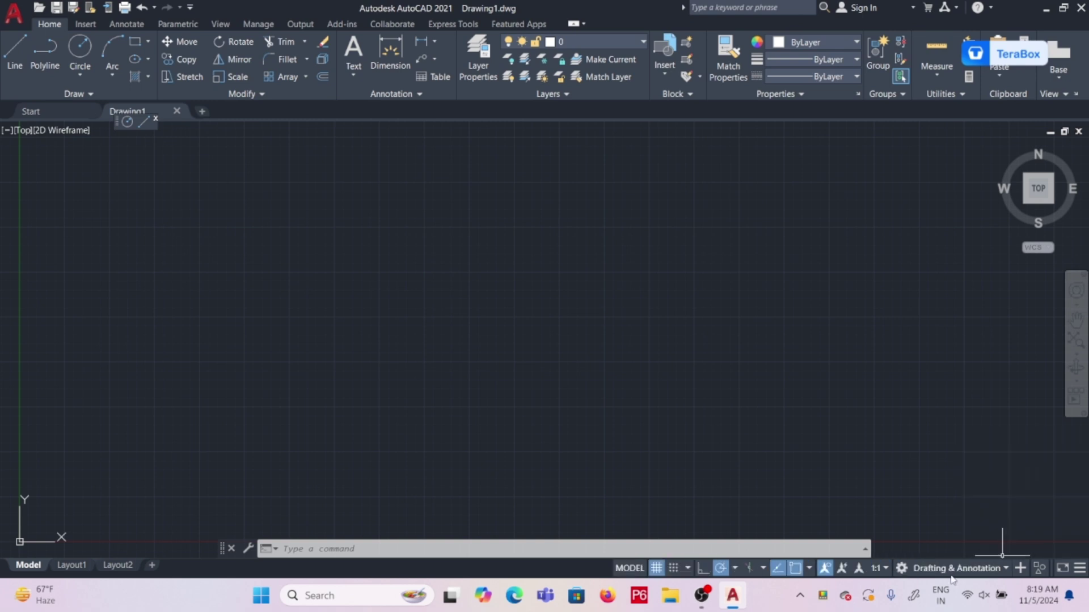
left_click(1005, 568)
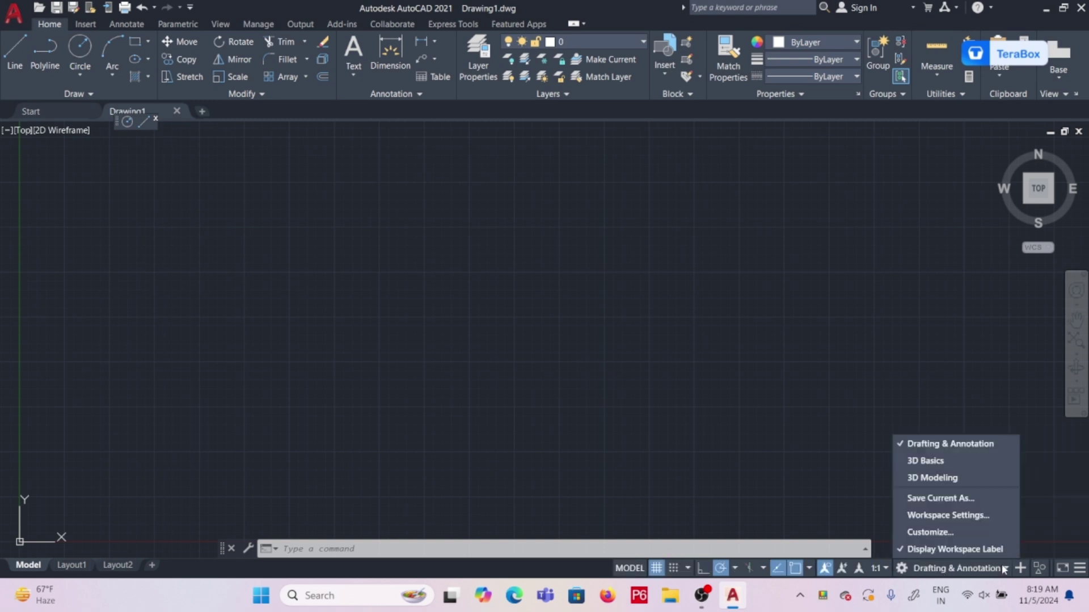
left_click(954, 550)
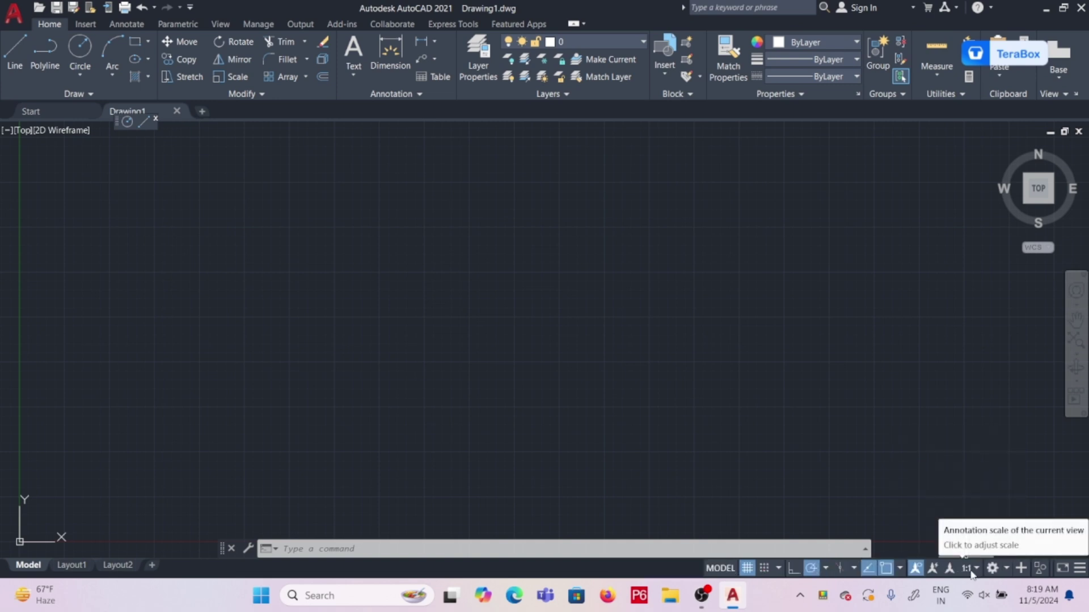
left_click(1008, 571)
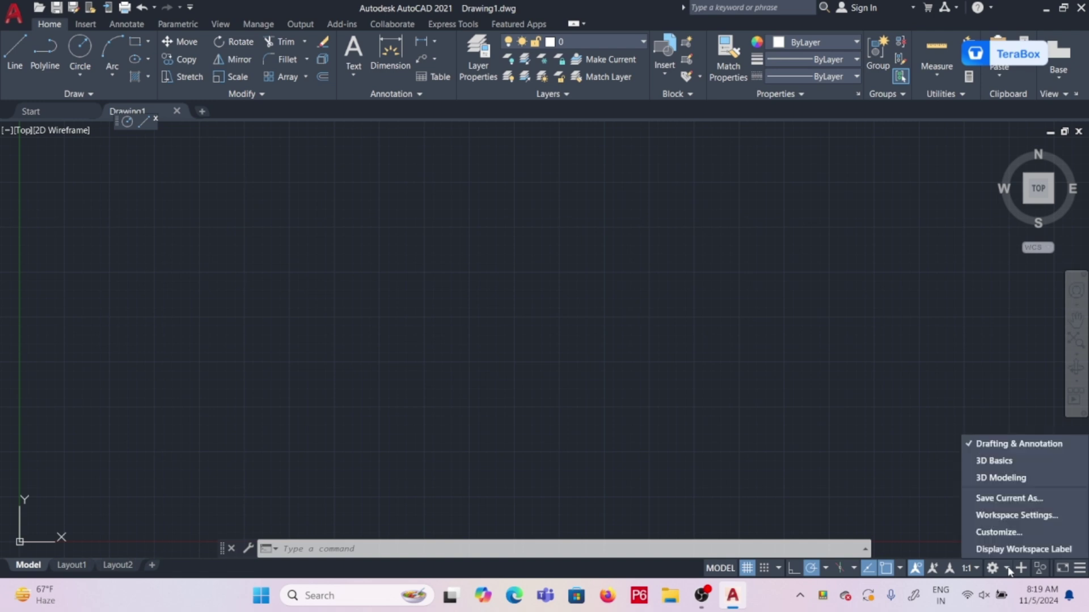
left_click(1000, 550)
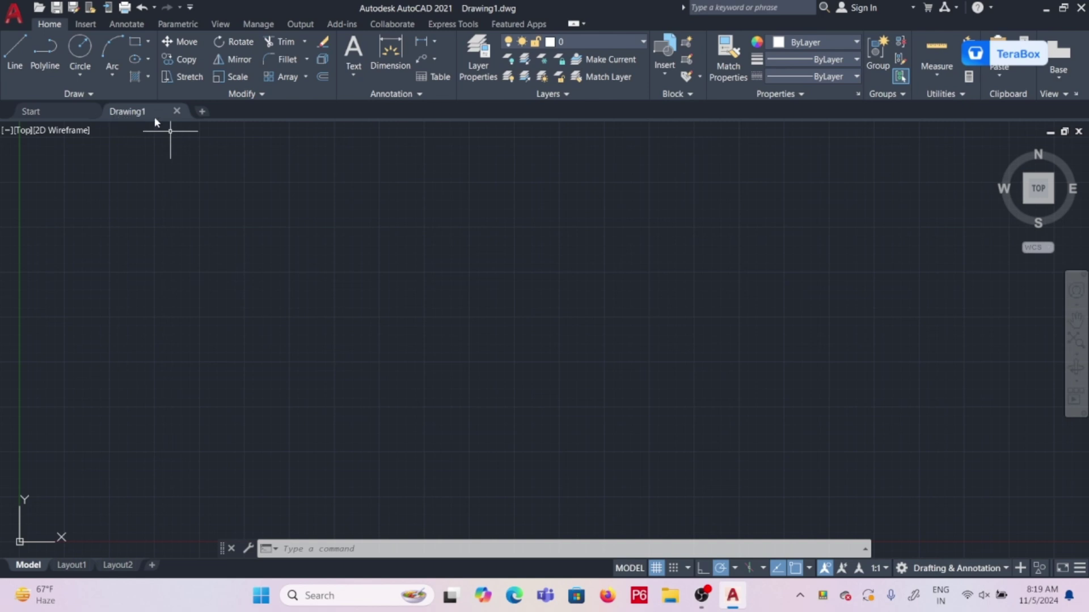
key("Escape")
key("Escape")
key("Escape")
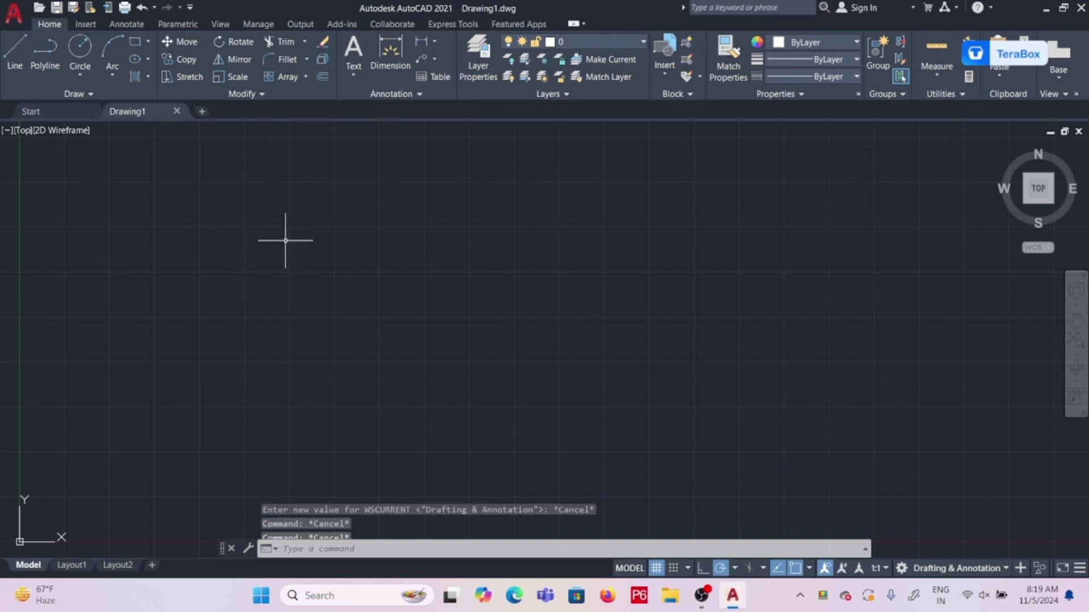